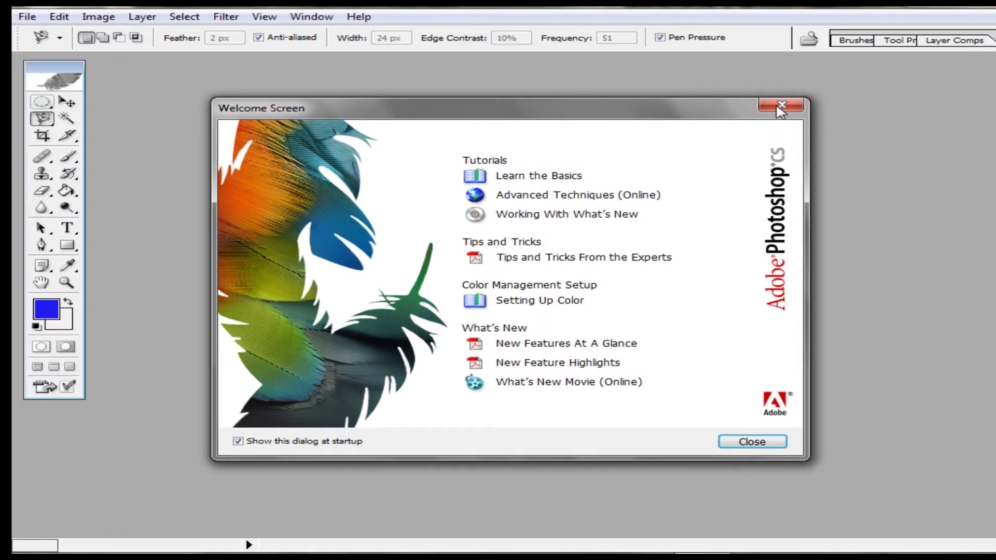
# - Close the Photoshop welcome screen and bring up the File menu
pyautogui.click(778, 104)
pyautogui.click(26, 16)
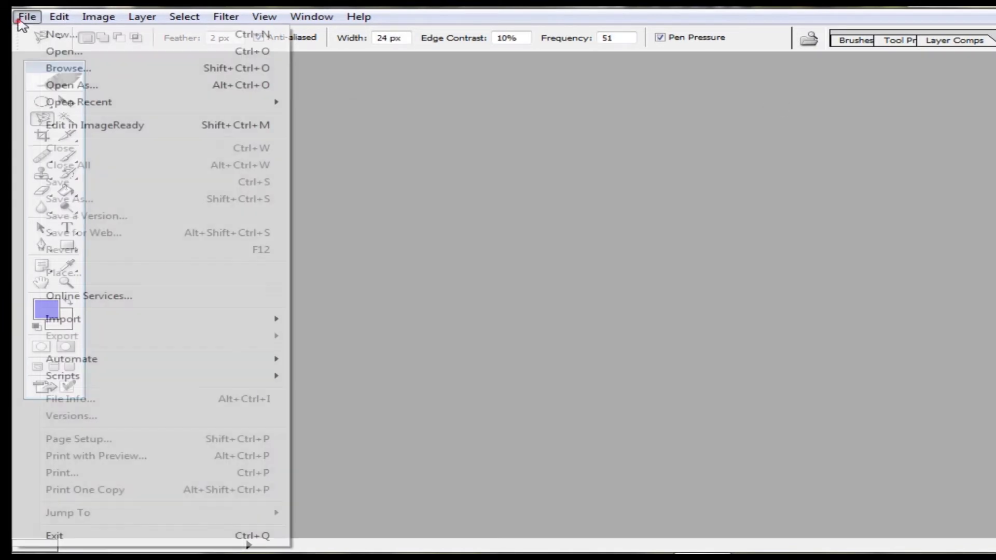
# - Open the 'ugly-pimples-blackheads-forehead…' JPEG from the Desktop
pyautogui.click(83, 52)
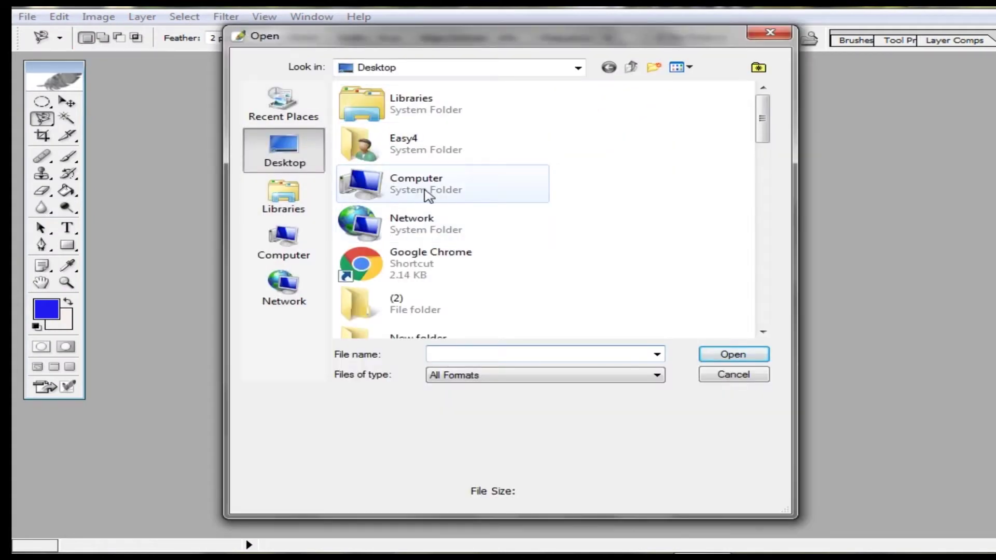
pyautogui.click(291, 147)
pyautogui.moveTo(759, 142); pyautogui.dragTo(773, 332)
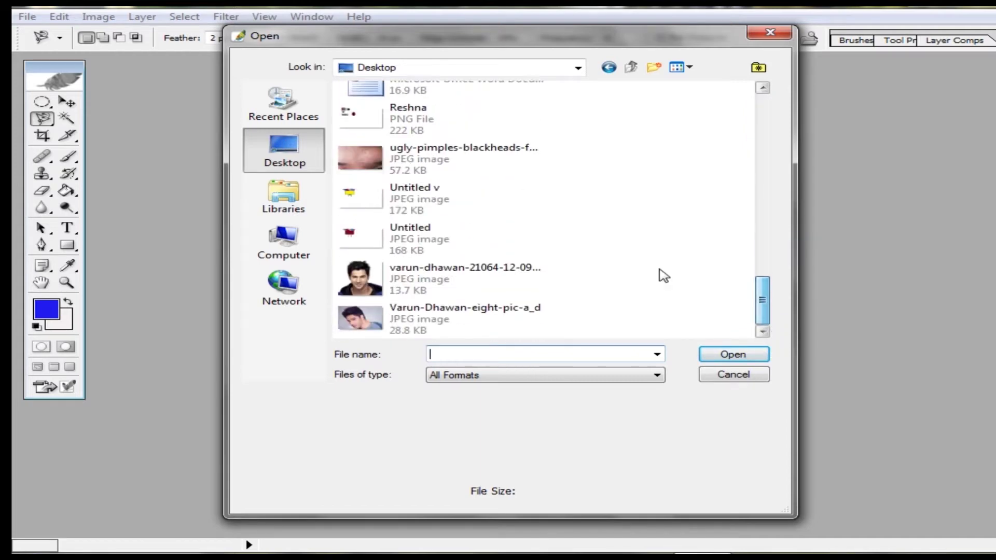
pyautogui.click(364, 165)
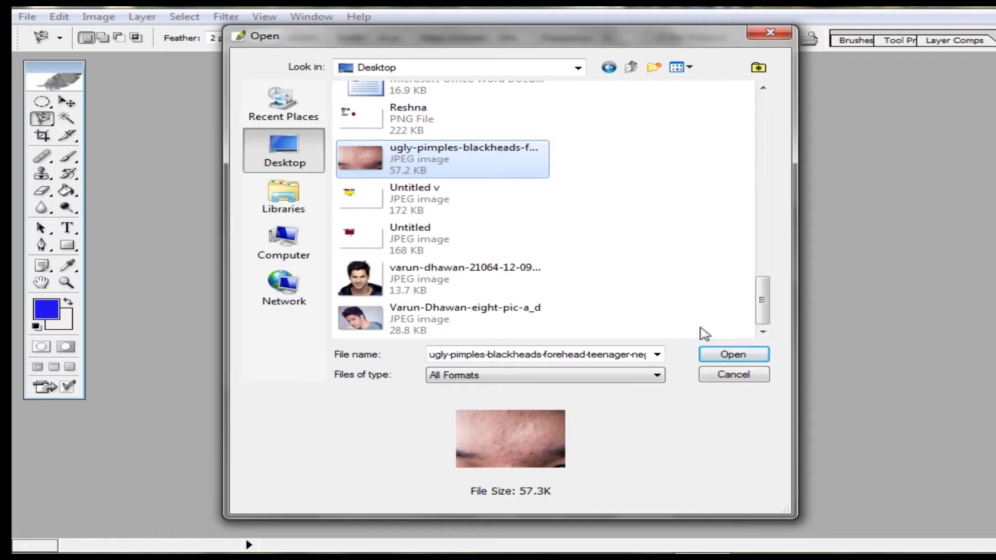
pyautogui.click(730, 356)
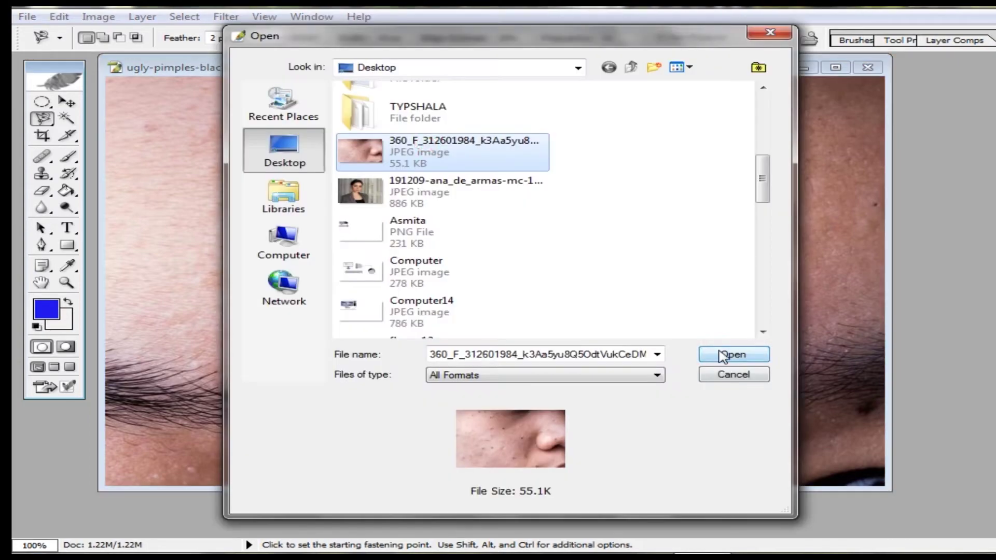
# - Open the cheek-and-nose blackhead JPEG, maximise its window and zoom to 116.67%
pyautogui.click(722, 355)
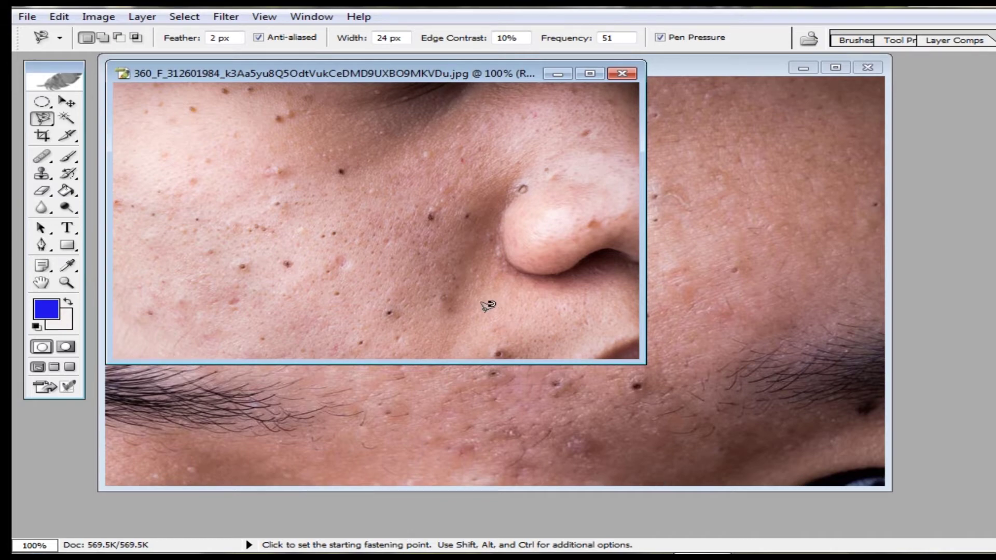
pyautogui.click(587, 75)
pyautogui.scroll(2, 656, 208)
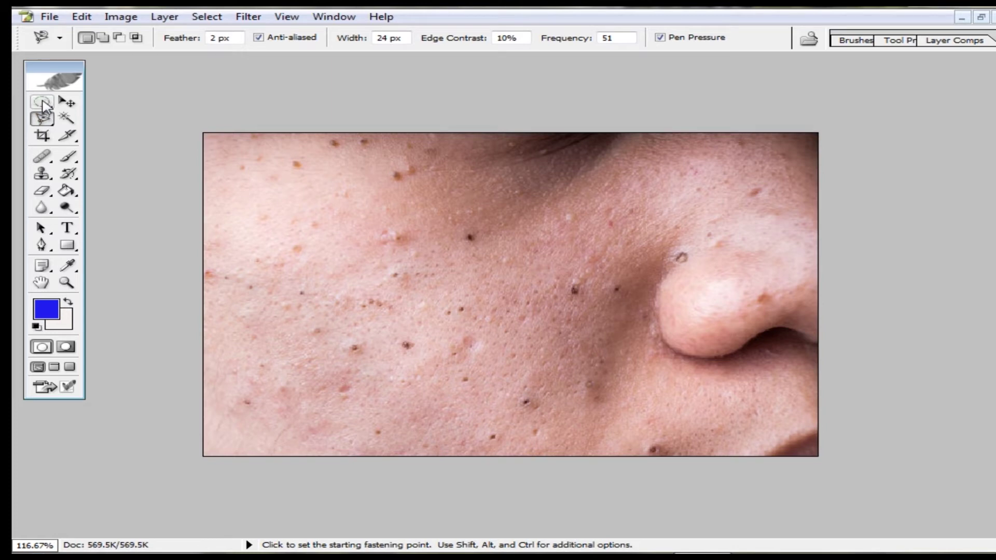
pyautogui.click(42, 155)
# - Make Clone Stamp the active tool after briefly checking the Healing Brush flyout
pyautogui.click(41, 173)
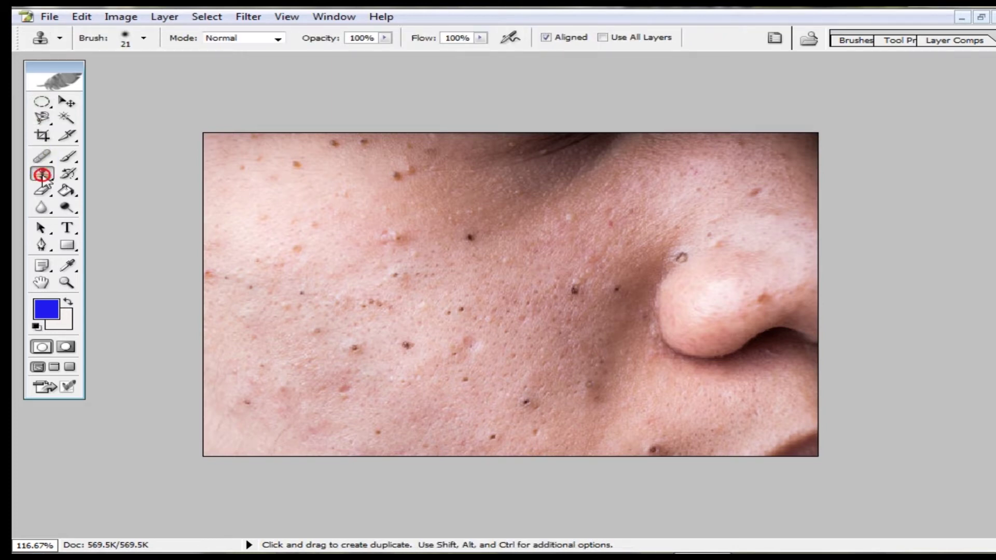
pyautogui.moveTo(43, 179); pyautogui.dragTo(134, 184)
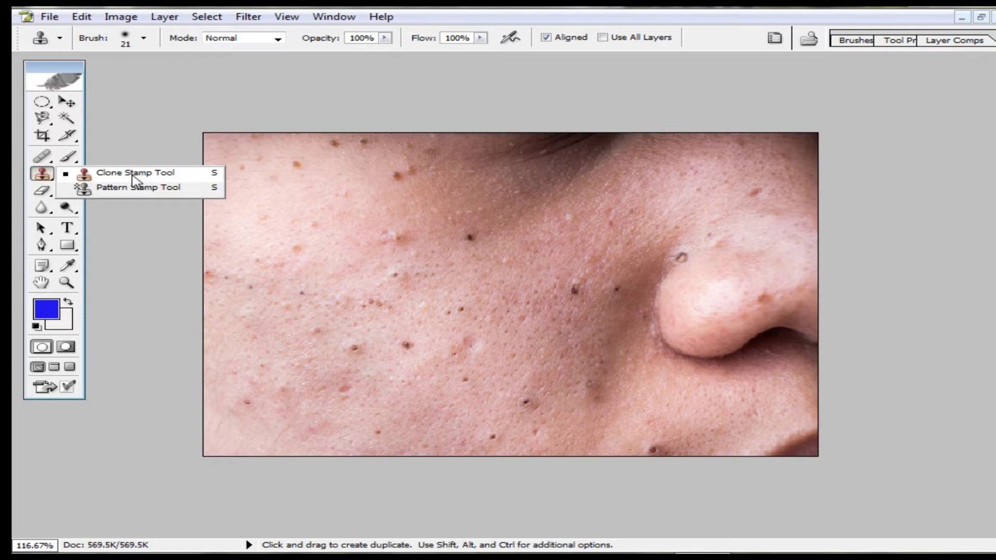
pyautogui.click(132, 174)
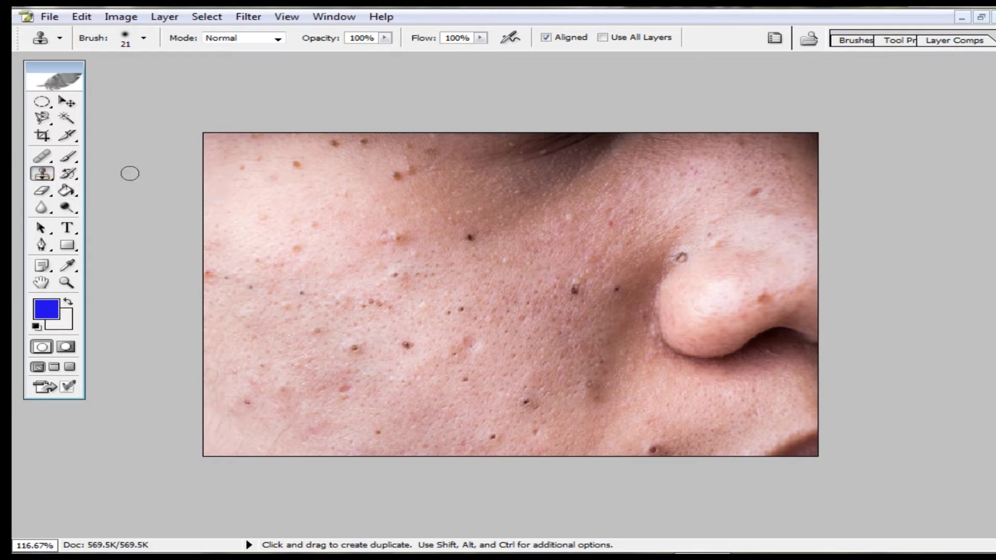
pyautogui.click(45, 179)
pyautogui.click(48, 157)
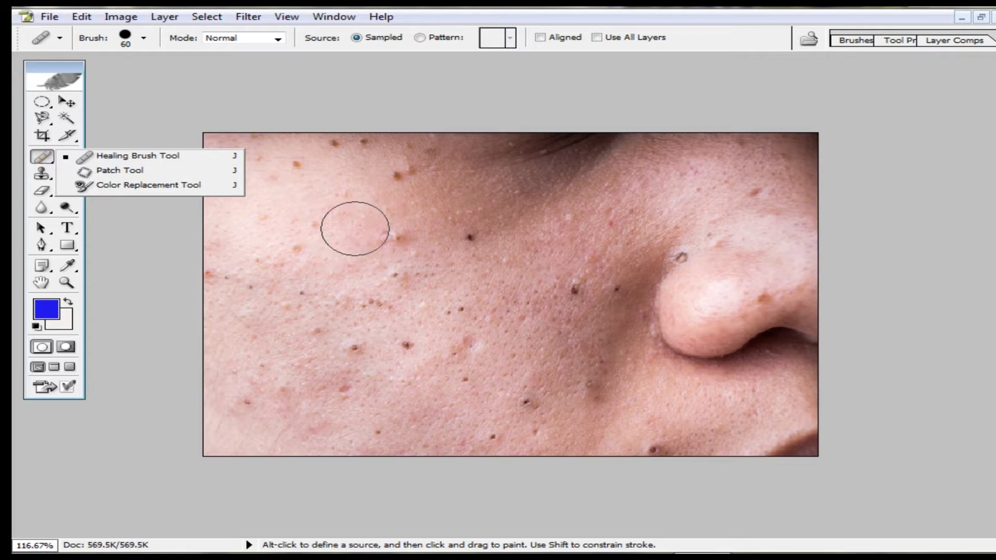
pyautogui.click(43, 157)
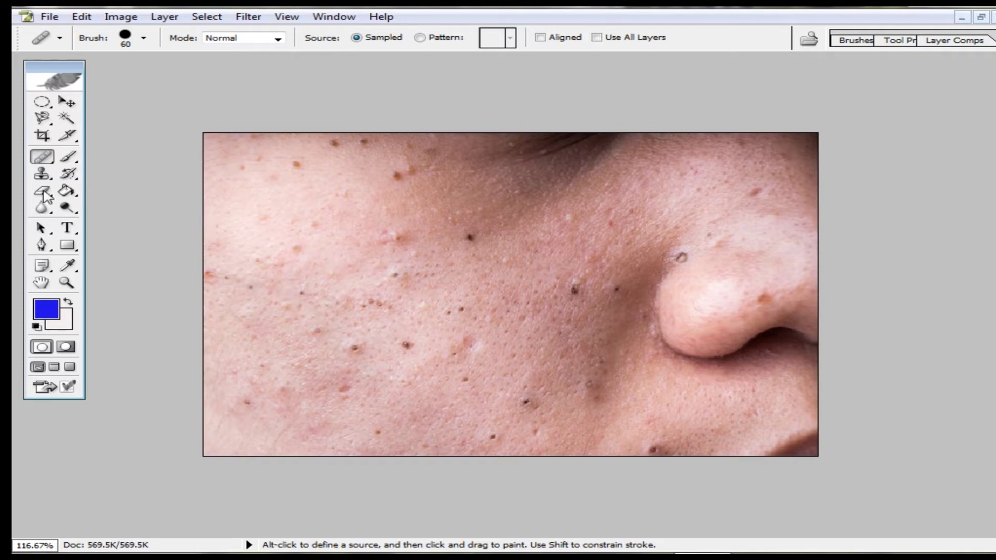
pyautogui.click(41, 174)
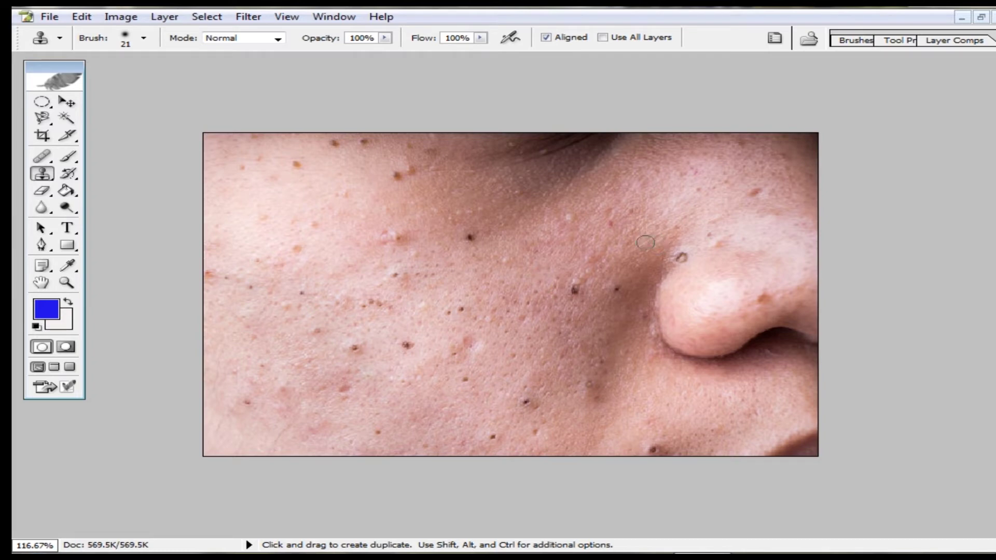
pyautogui.press('alt')
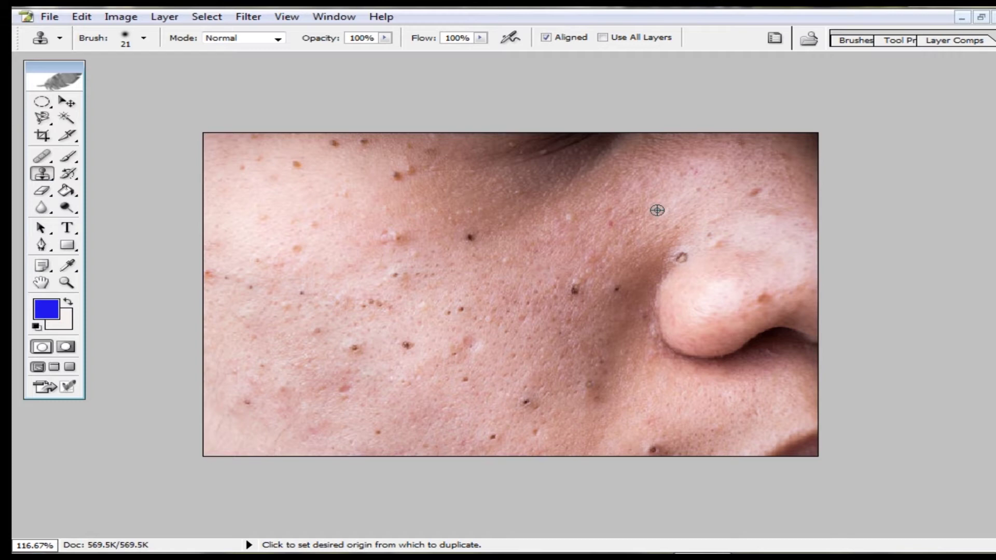
# - Sample skin above the nose and clone over the mole beside it and the nose spots
pyautogui.keyDown('alt'); pyautogui.click(657, 210); pyautogui.keyUp('alt')
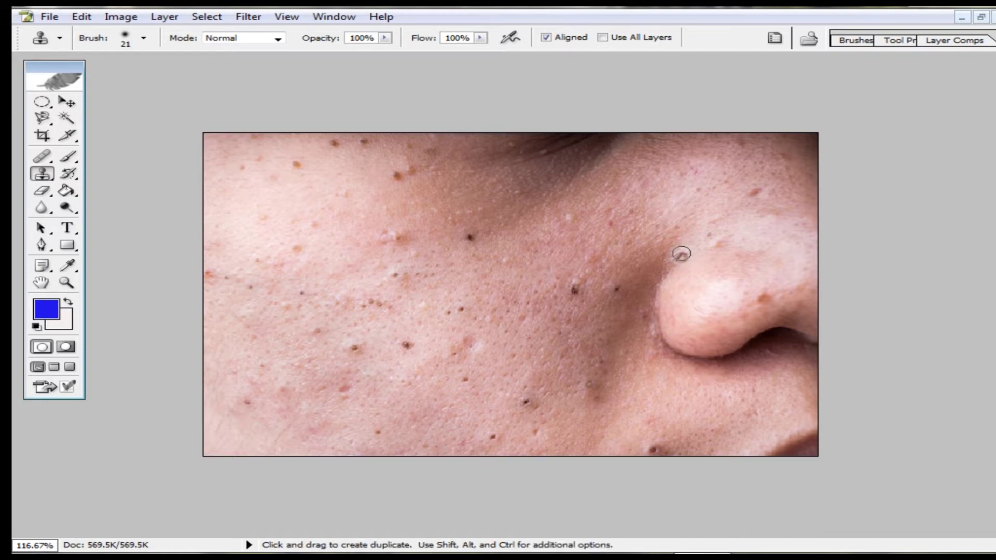
pyautogui.click(680, 254)
pyautogui.click(707, 235)
pyautogui.click(721, 245)
pyautogui.click(755, 193)
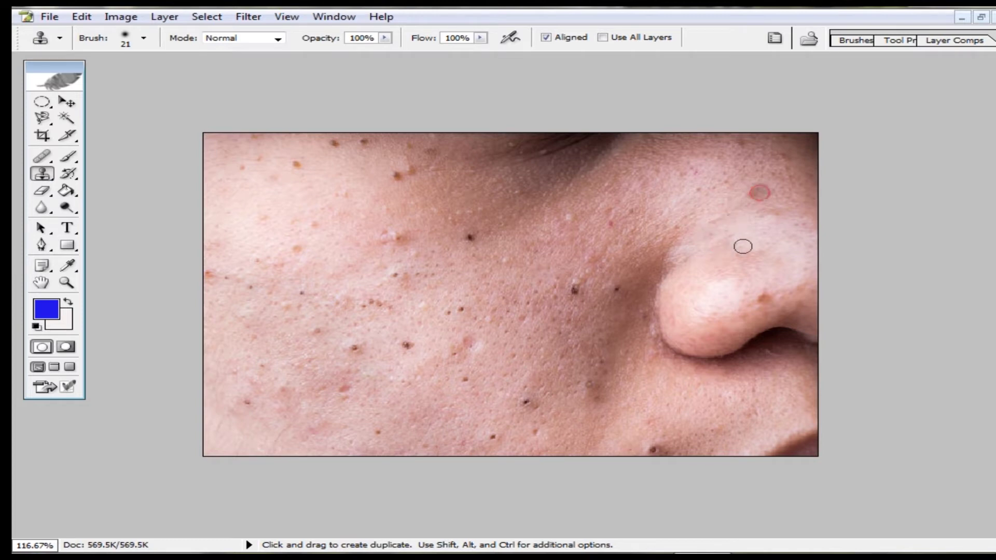
# - Resample clean skin and clone away the nearby blemishes and the upper-cheek dark spot
pyautogui.press('alt')
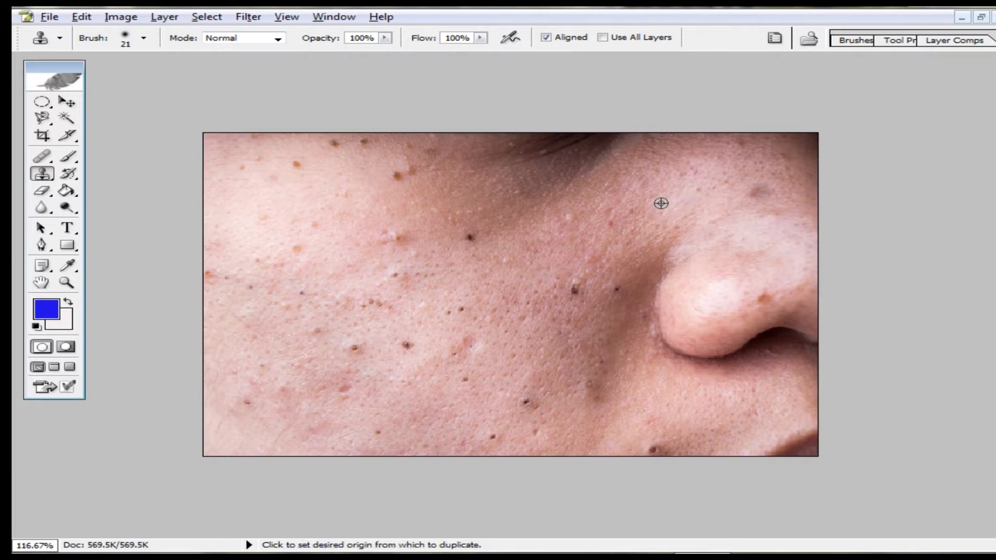
pyautogui.keyDown('alt'); pyautogui.click(418, 205); pyautogui.keyUp('alt')
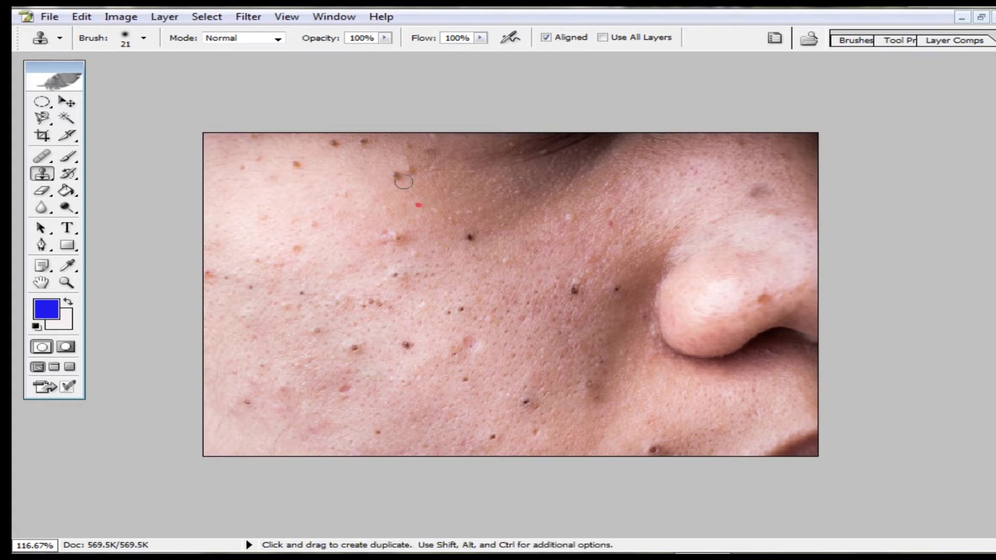
pyautogui.click(394, 175)
pyautogui.click(412, 172)
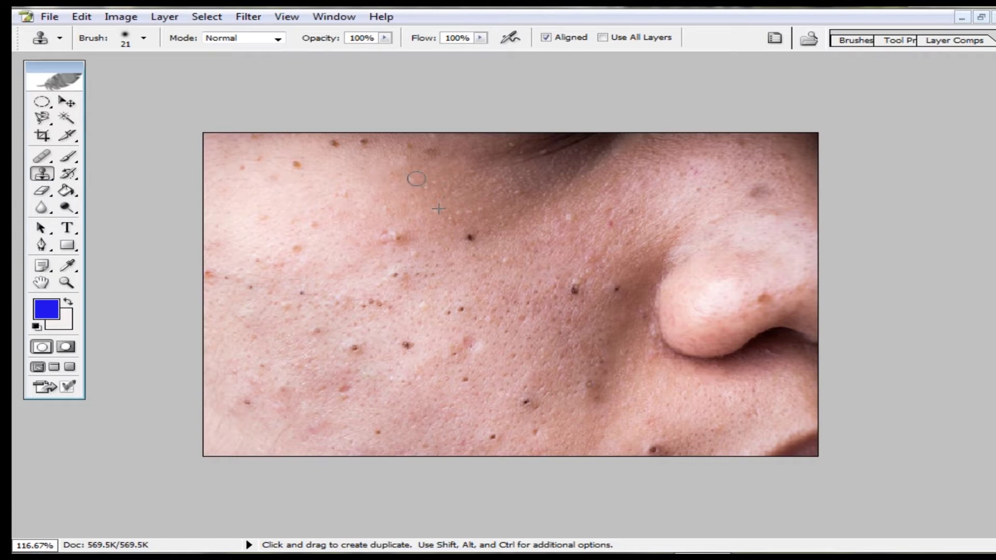
pyautogui.click(427, 154)
pyautogui.click(365, 141)
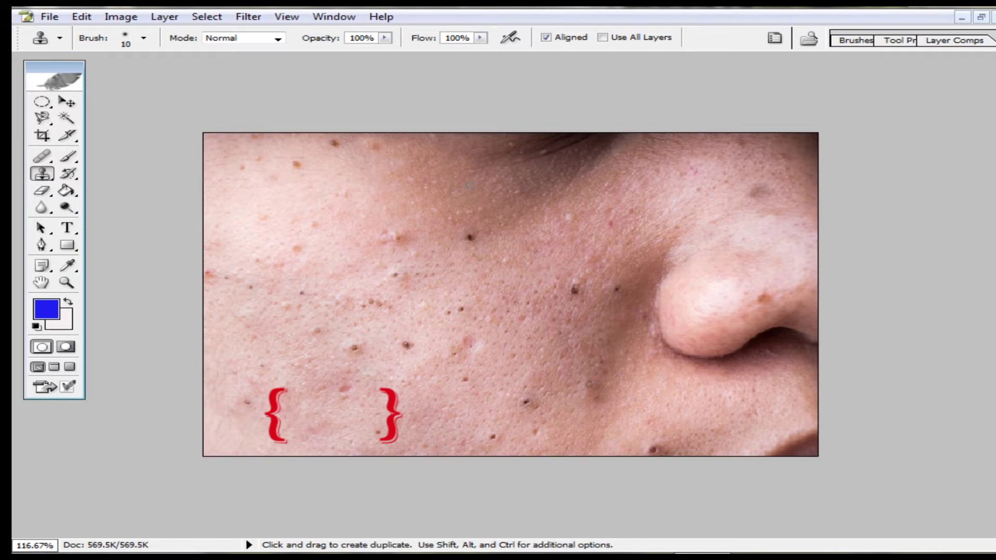
# - Adjust the clone brush size with [ and ], ending at a small size
pyautogui.press(']')
pyautogui.press(']')
pyautogui.press('[')
pyautogui.press(']')
pyautogui.press(']')
pyautogui.press(']')
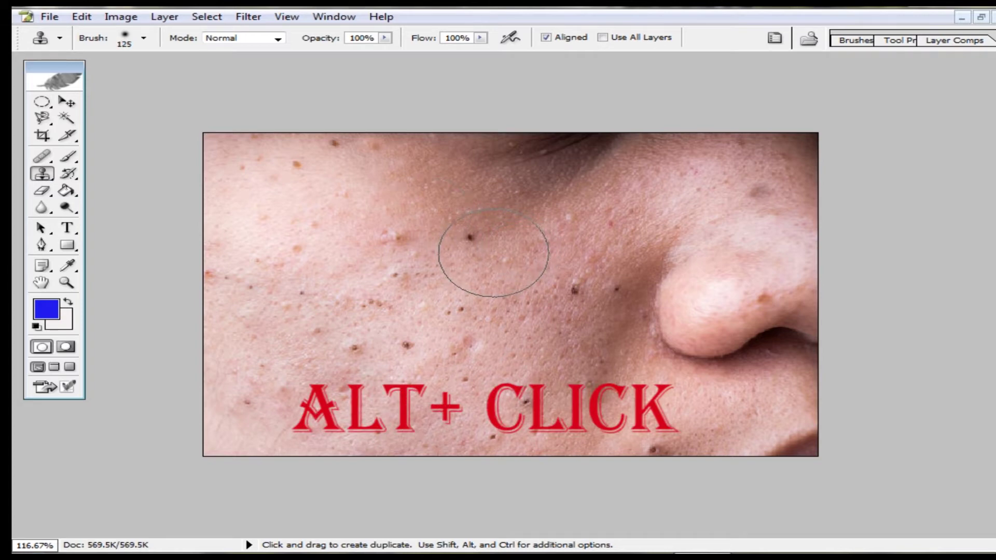
pyautogui.press('[')
pyautogui.press('[')
pyautogui.press('[')
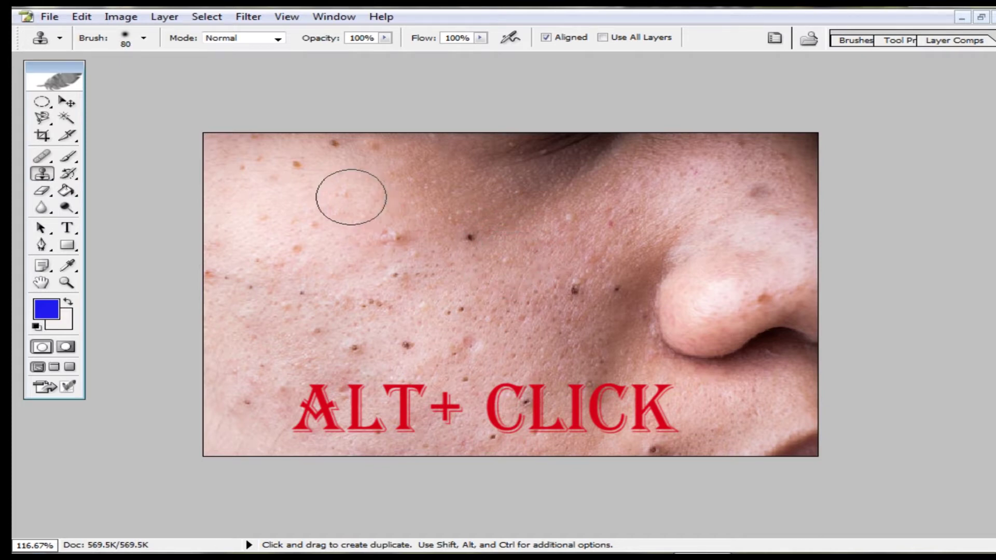
pyautogui.press('[')
pyautogui.press('[')
pyautogui.press('[')
pyautogui.press('[')
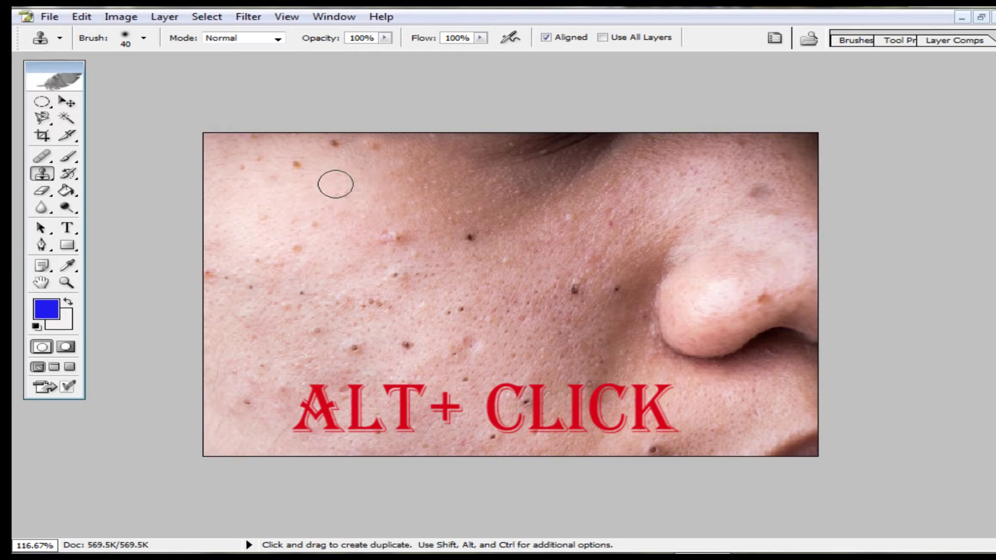
# - Sample upper-cheek skin and clone away the top-edge and mid-cheek dark blemishes
pyautogui.press('alt')
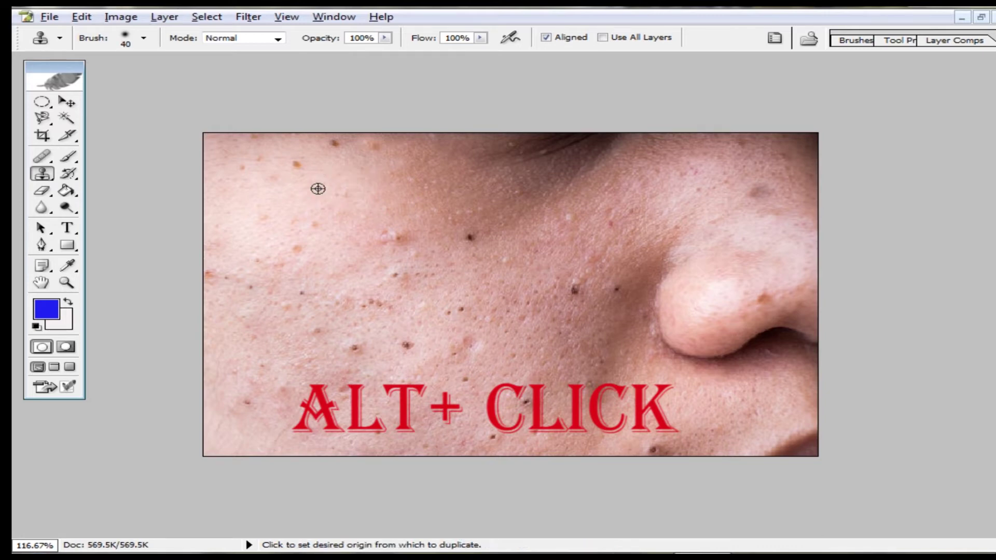
pyautogui.keyDown('alt'); pyautogui.click(318, 188); pyautogui.keyUp('alt')
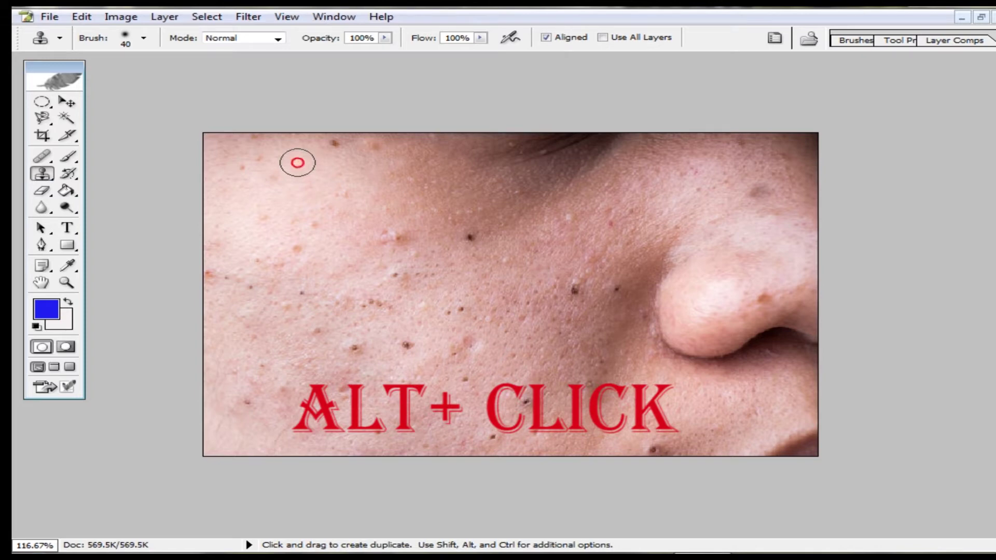
pyautogui.click(327, 143)
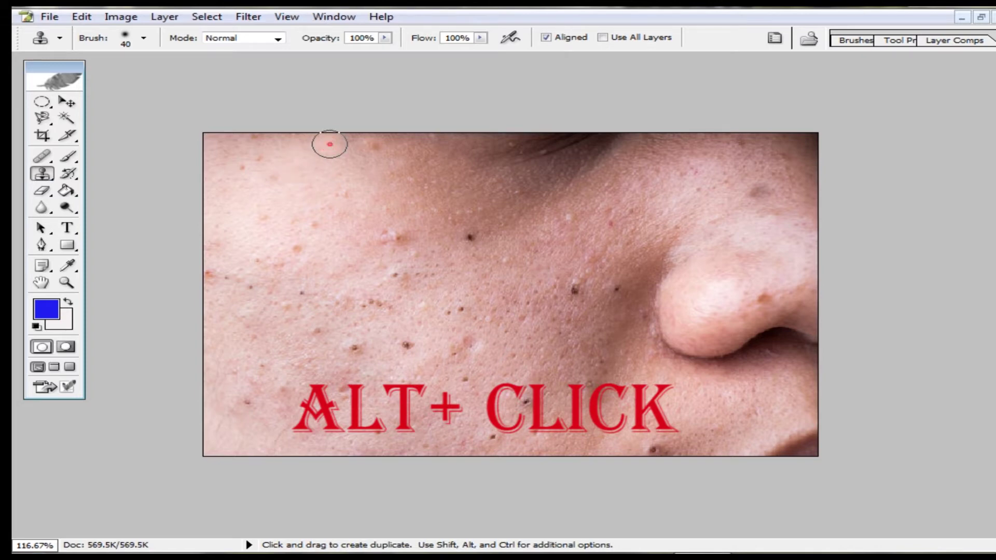
pyautogui.click(369, 148)
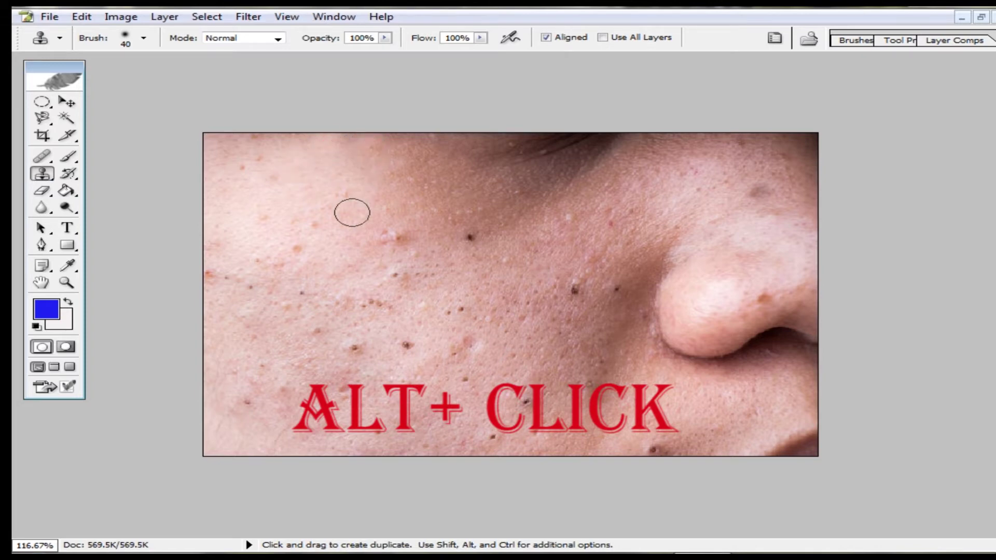
pyautogui.click(398, 236)
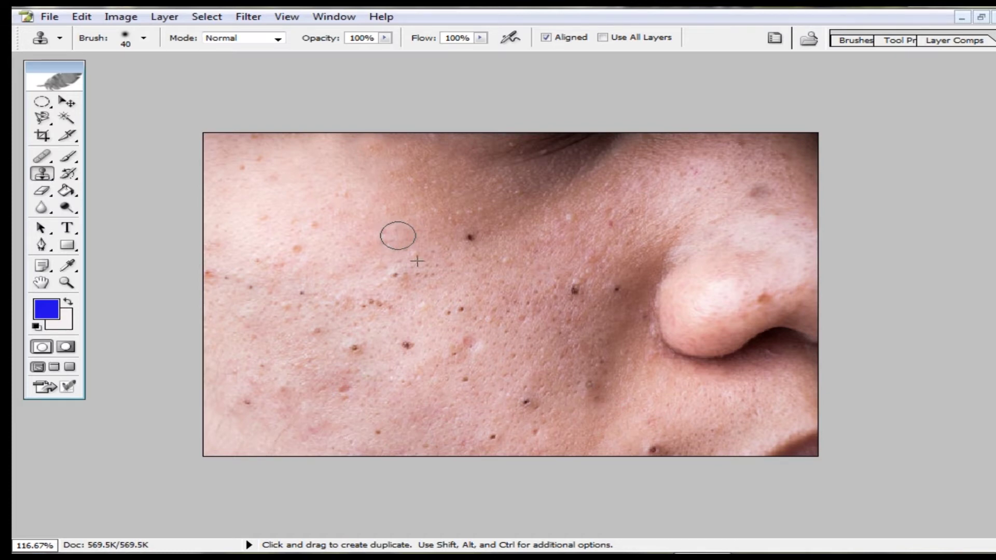
pyautogui.click(399, 270)
pyautogui.click(470, 237)
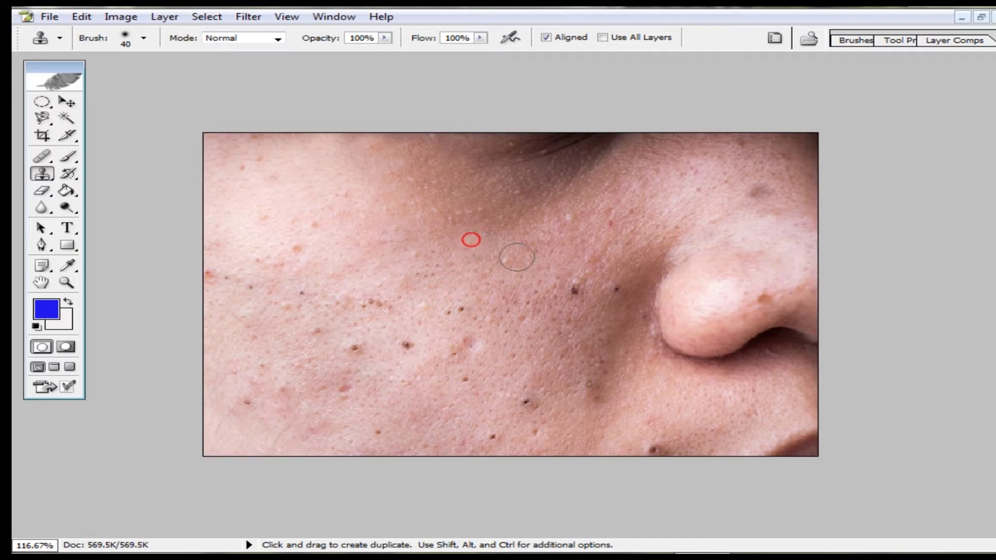
pyautogui.click(574, 288)
pyautogui.press('b')
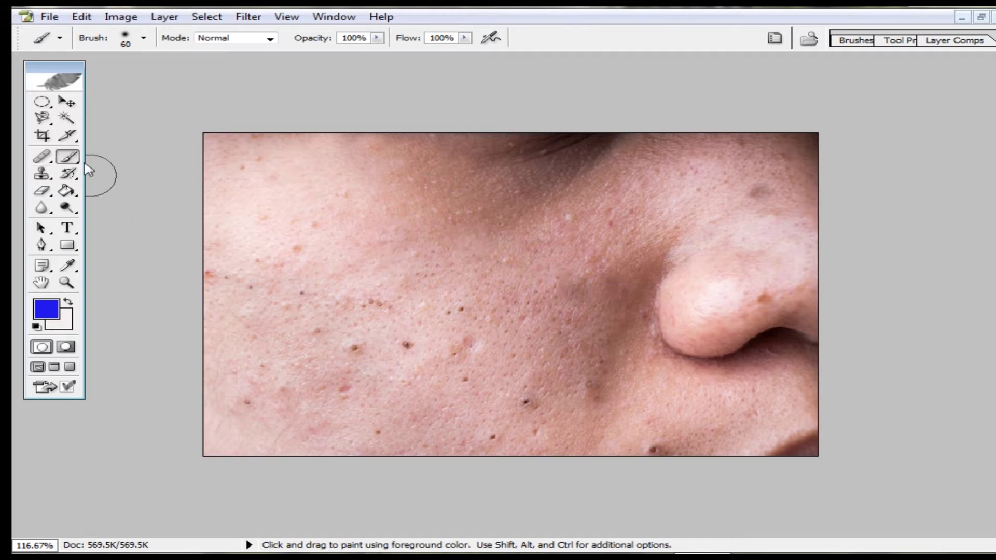
pyautogui.moveTo(73, 164); pyautogui.dragTo(130, 155)
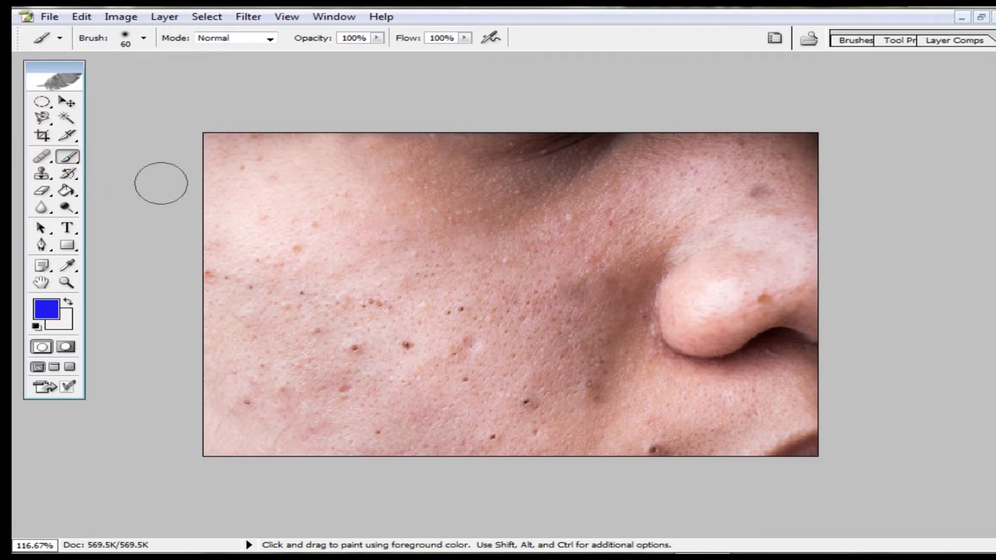
pyautogui.click(145, 41)
pyautogui.doubleClick(112, 154)
pyautogui.moveTo(546, 167); pyautogui.dragTo(453, 185)
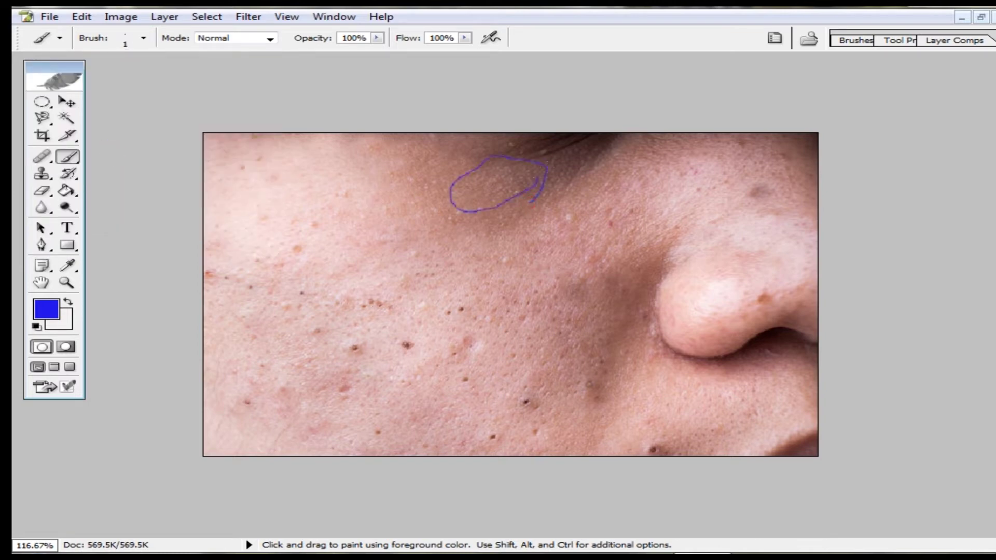
pyautogui.moveTo(265, 206)
pyautogui.mouseDown()
pyautogui.moveTo(311, 268)
pyautogui.moveTo(247, 195)
pyautogui.mouseUp()
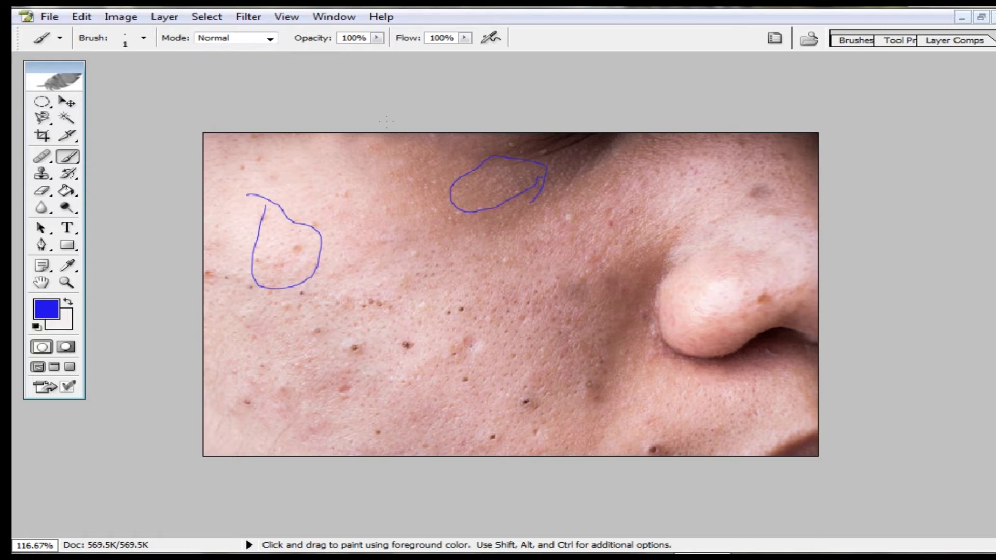
pyautogui.moveTo(424, 250); pyautogui.dragTo(454, 254)
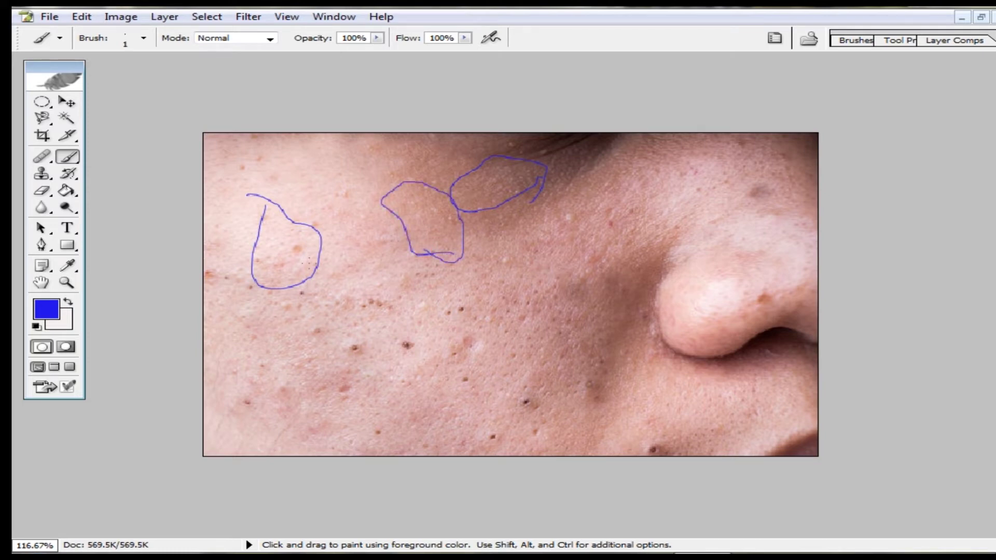
pyautogui.moveTo(273, 338); pyautogui.dragTo(274, 331)
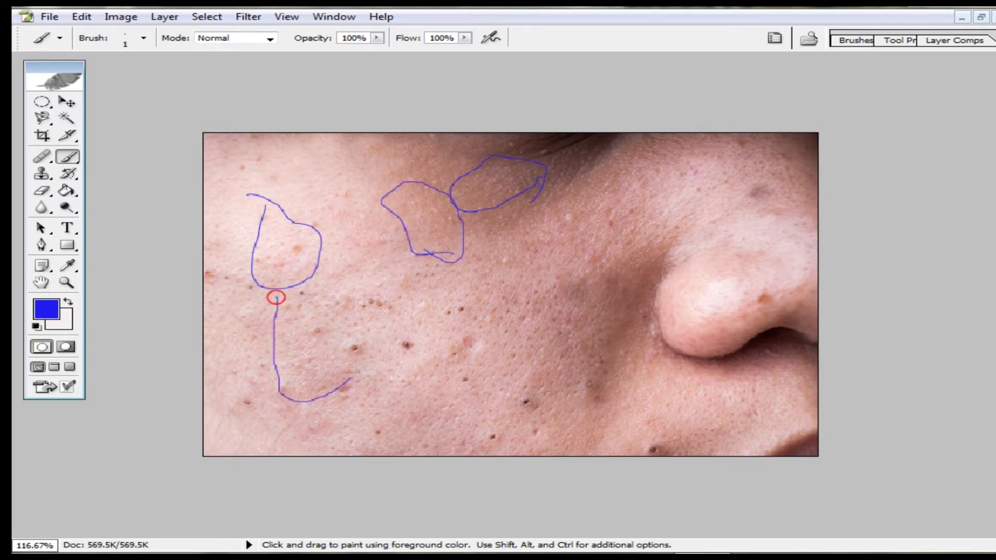
pyautogui.moveTo(464, 244); pyautogui.dragTo(461, 255)
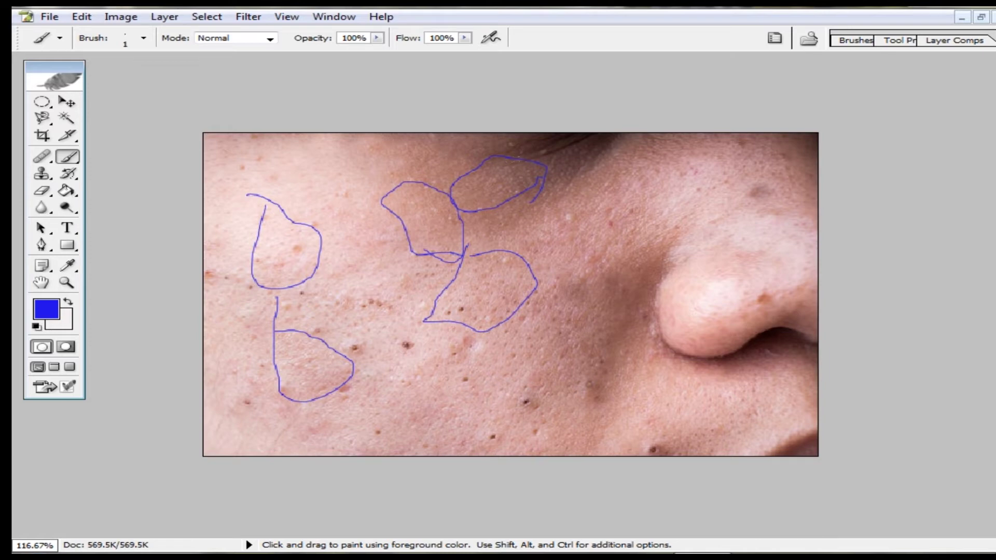
pyautogui.press('ctrl')
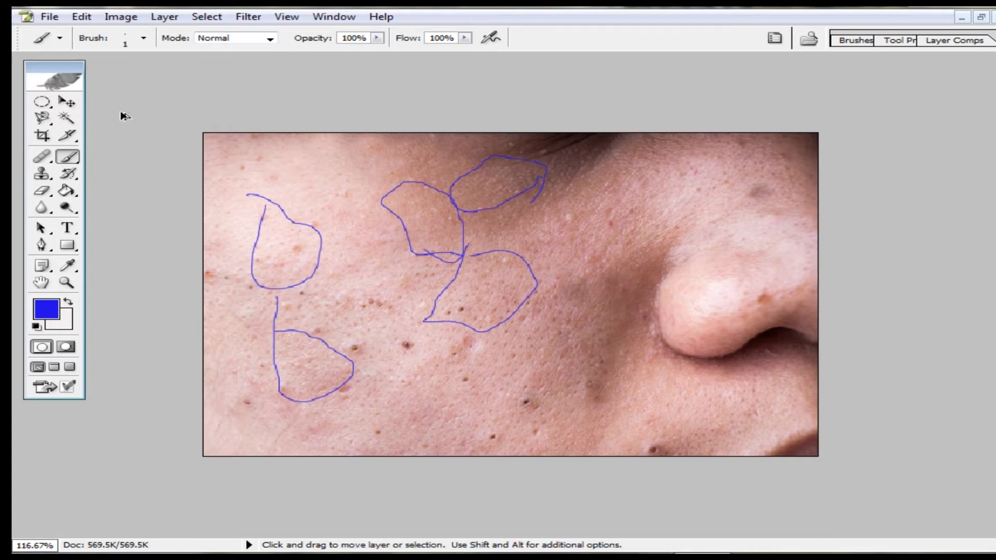
pyautogui.hotkey('ctrl', 'alt', 'z')
pyautogui.hotkey('ctrl', 'alt', 'z')
pyautogui.hotkey('ctrl', 'alt', 'z')
pyautogui.hotkey('ctrl', 'alt', 'z')
pyautogui.hotkey('ctrl', 'alt', 'z')
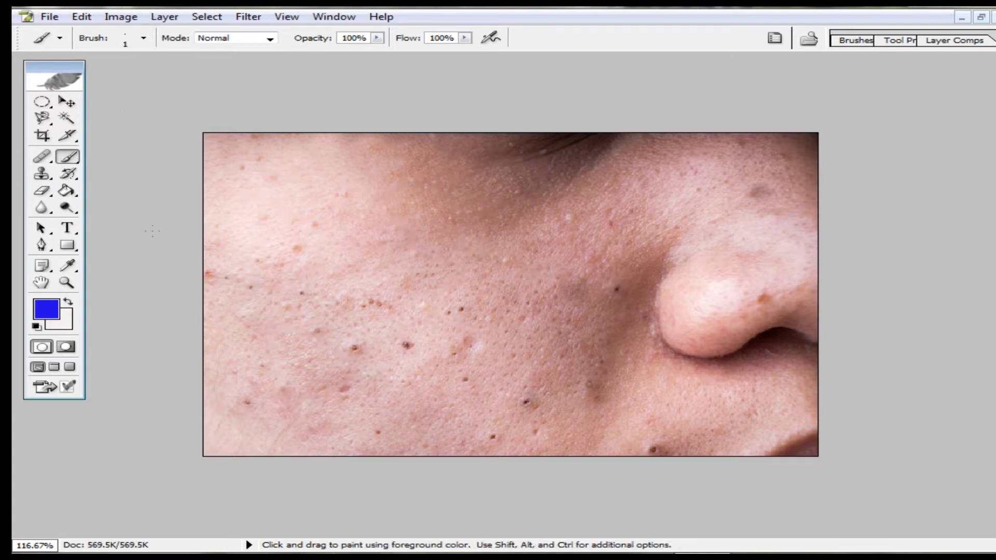
# - Select the Clone Stamp and clone away the cluster of small dark spots on the lower cheek
pyautogui.click(43, 174)
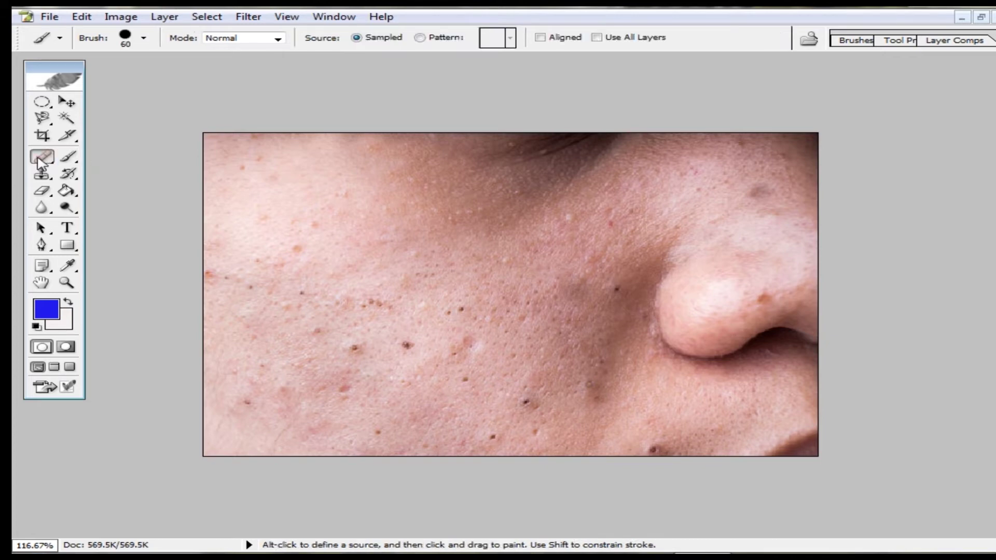
pyautogui.press('alt')
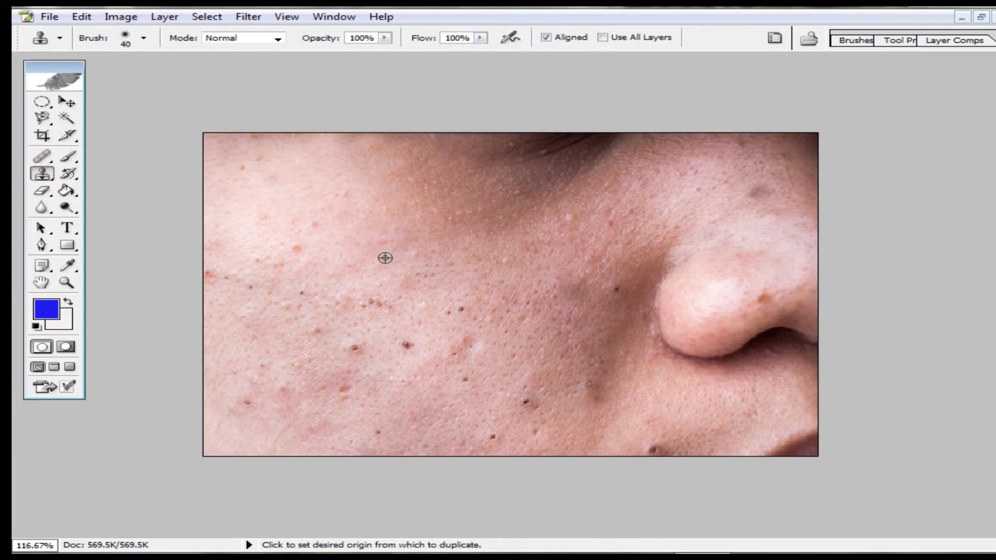
pyautogui.keyDown('alt'); pyautogui.click(344, 280); pyautogui.keyUp('alt')
pyautogui.click(374, 302)
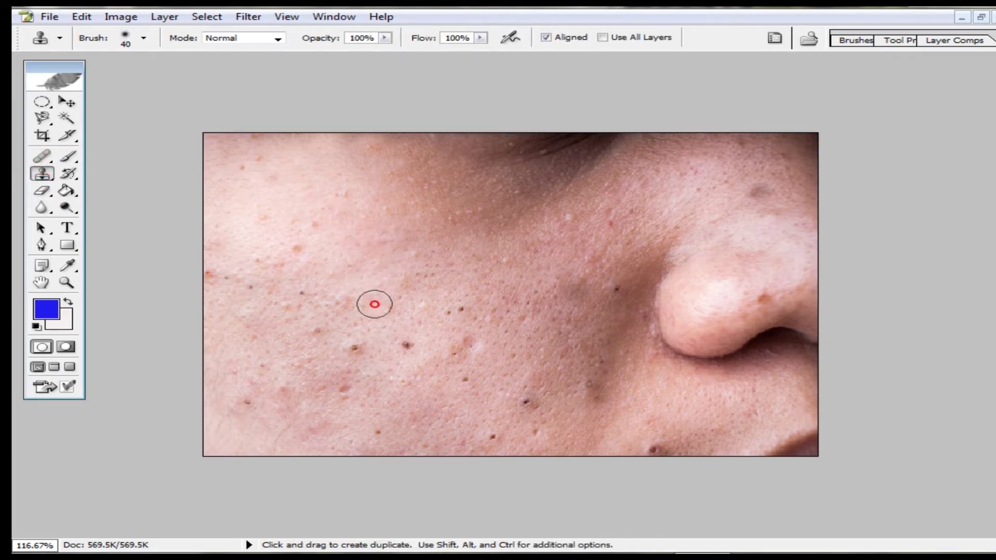
pyautogui.keyDown('alt'); pyautogui.click(351, 297); pyautogui.keyUp('alt')
pyautogui.click(356, 352)
pyautogui.keyDown('alt'); pyautogui.click(366, 311); pyautogui.keyUp('alt')
pyautogui.click(413, 351)
pyautogui.keyDown('alt'); pyautogui.click(372, 289); pyautogui.keyUp('alt')
pyautogui.click(410, 330)
pyautogui.keyDown('alt'); pyautogui.click(439, 327); pyautogui.keyUp('alt')
pyautogui.click(449, 351)
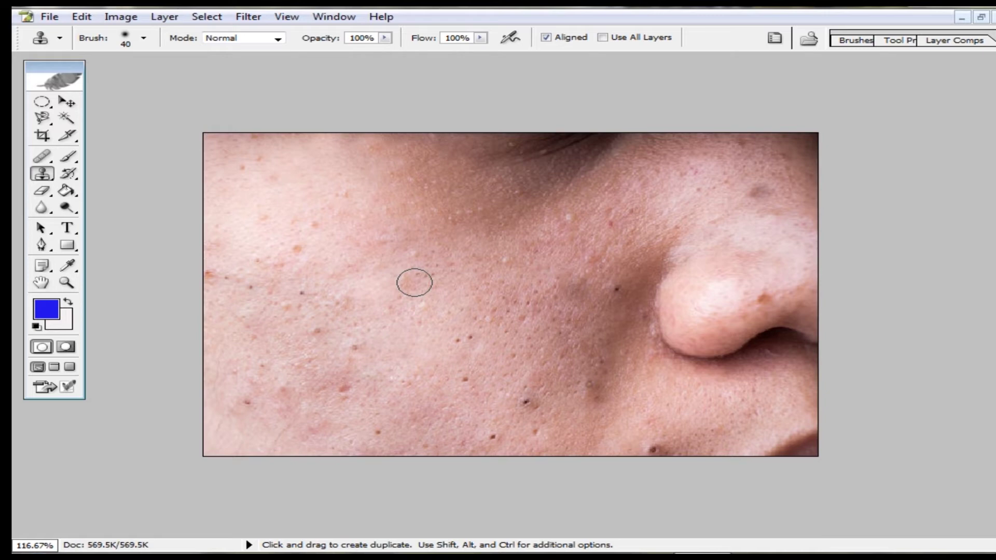
# - Clone over the spots to the right, lower on the cheek, near the nose and on the left cheek
pyautogui.keyDown('alt'); pyautogui.click(419, 332); pyautogui.keyUp('alt')
pyautogui.click(469, 341)
pyautogui.keyDown('alt'); pyautogui.click(443, 356); pyautogui.keyUp('alt')
pyautogui.click(460, 380)
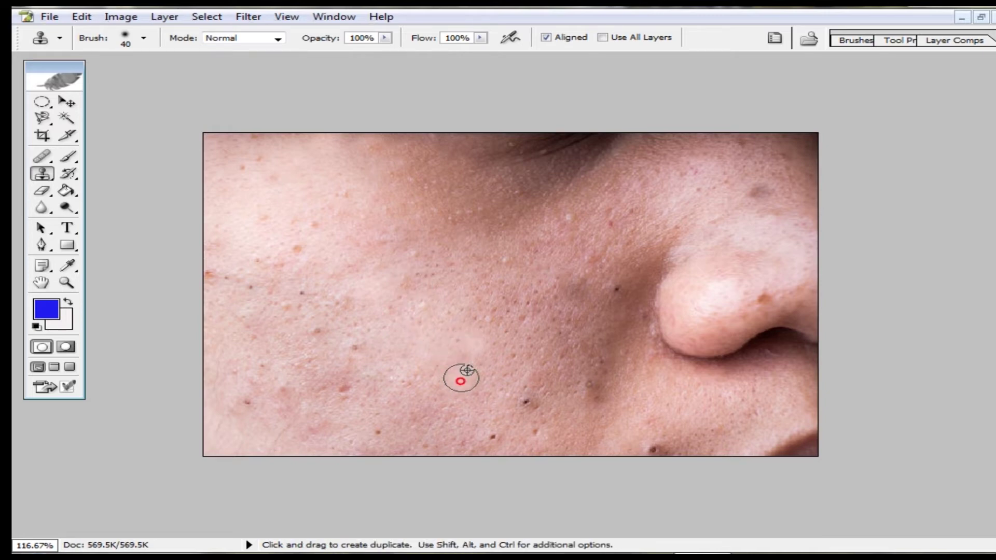
pyautogui.click(520, 398)
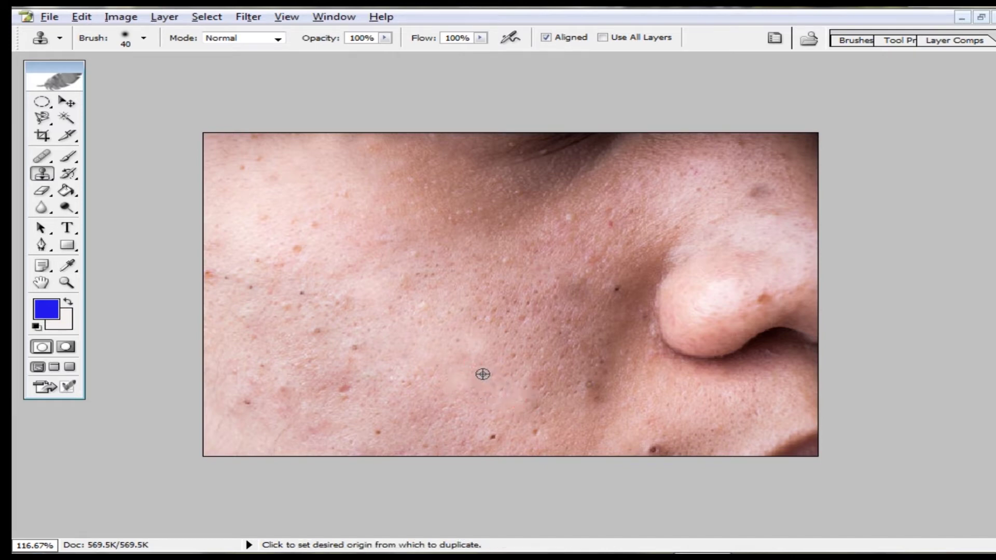
pyautogui.keyDown('alt'); pyautogui.click(483, 315); pyautogui.keyUp('alt')
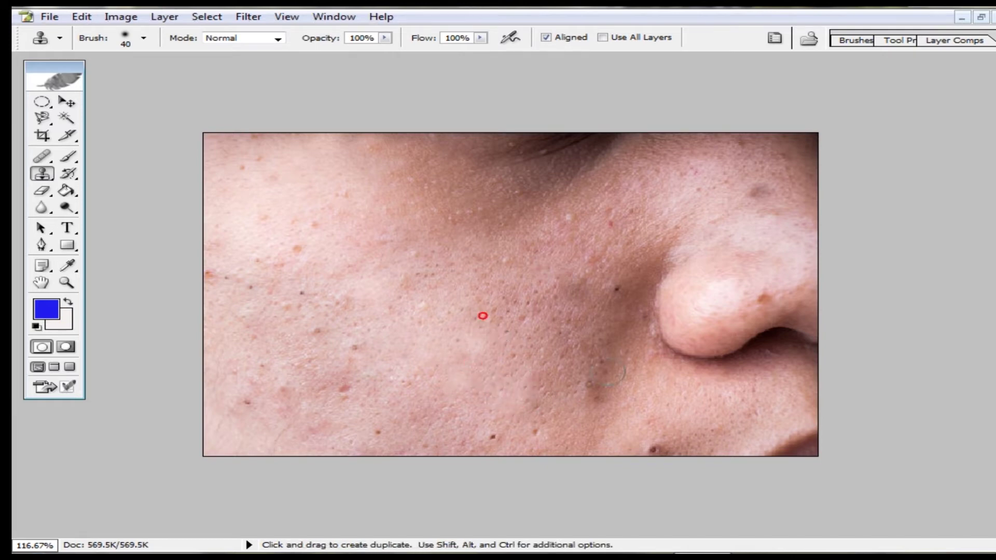
pyautogui.click(586, 384)
pyautogui.keyDown('alt'); pyautogui.click(551, 328); pyautogui.keyUp('alt')
pyautogui.click(608, 292)
pyautogui.keyDown('alt'); pyautogui.click(375, 266); pyautogui.keyUp('alt')
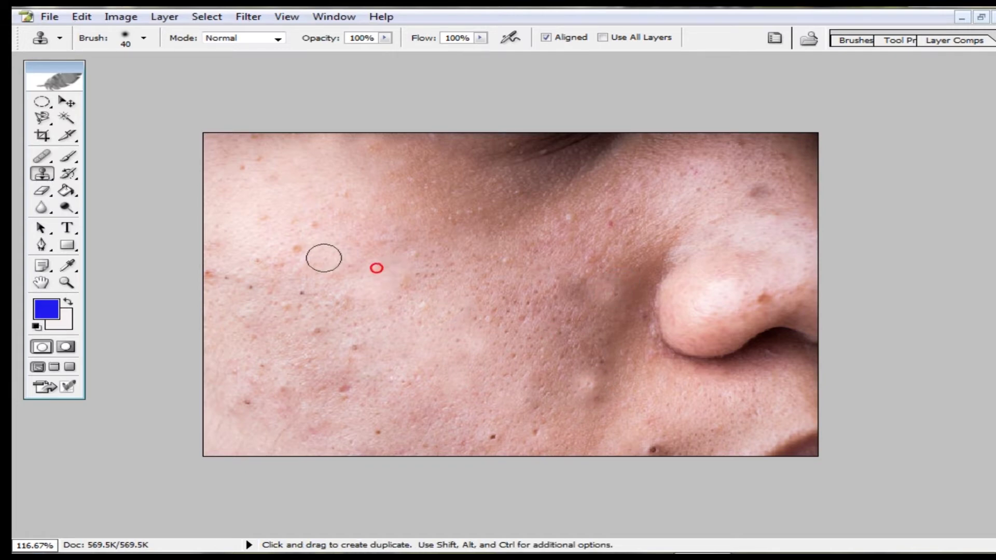
pyautogui.click(298, 250)
pyautogui.keyDown('alt'); pyautogui.click(338, 249); pyautogui.keyUp('alt')
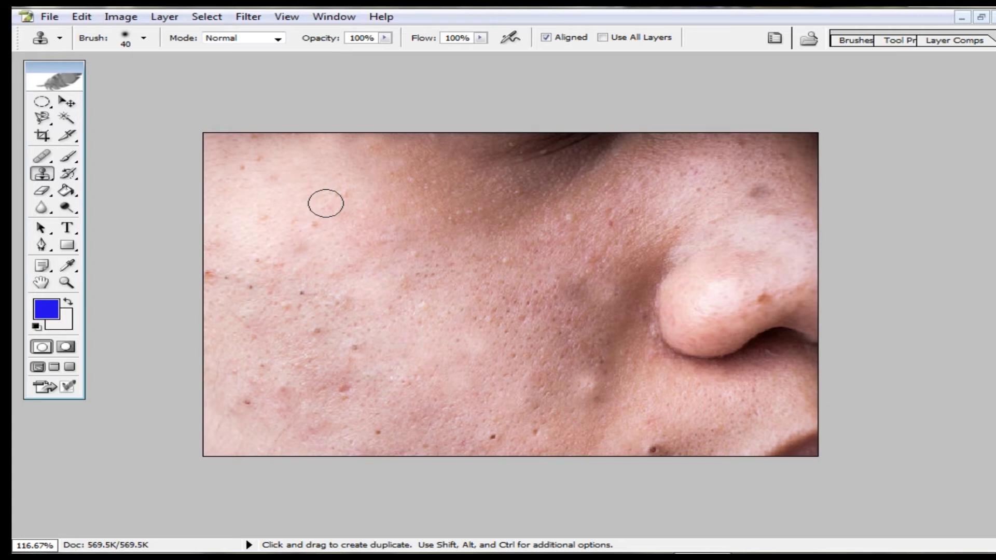
# - Resize the clone brush and clone away the upper-left blemishes and the red one lower down
pyautogui.press('[')
pyautogui.press(']')
pyautogui.press(']')
pyautogui.press(']')
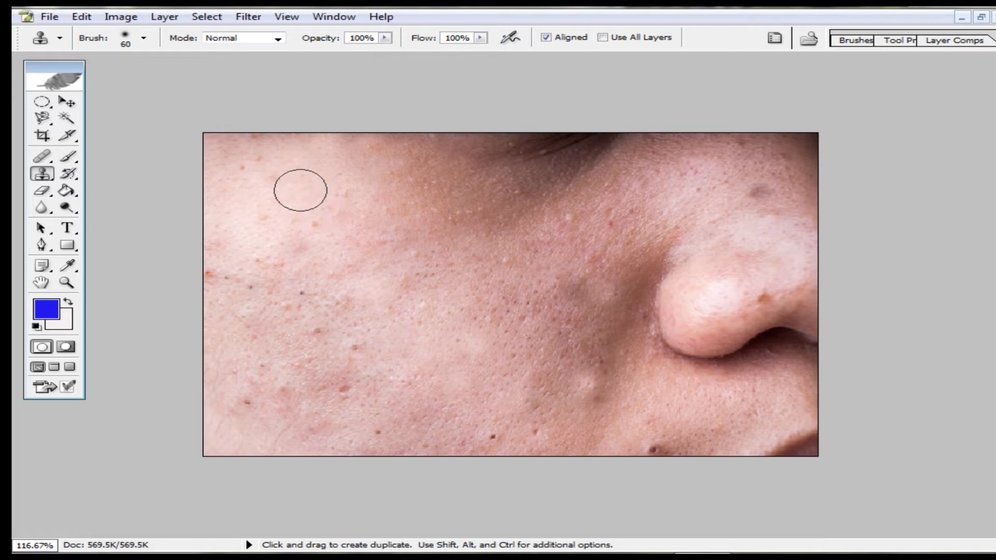
pyautogui.press('[')
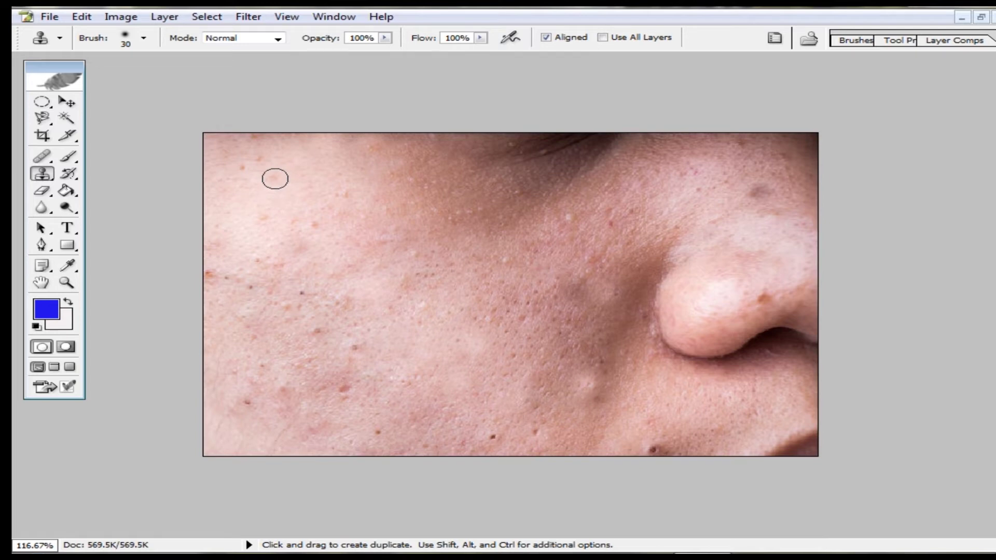
pyautogui.keyDown('alt'); pyautogui.click(274, 176); pyautogui.keyUp('alt')
pyautogui.click(256, 141)
pyautogui.click(305, 220)
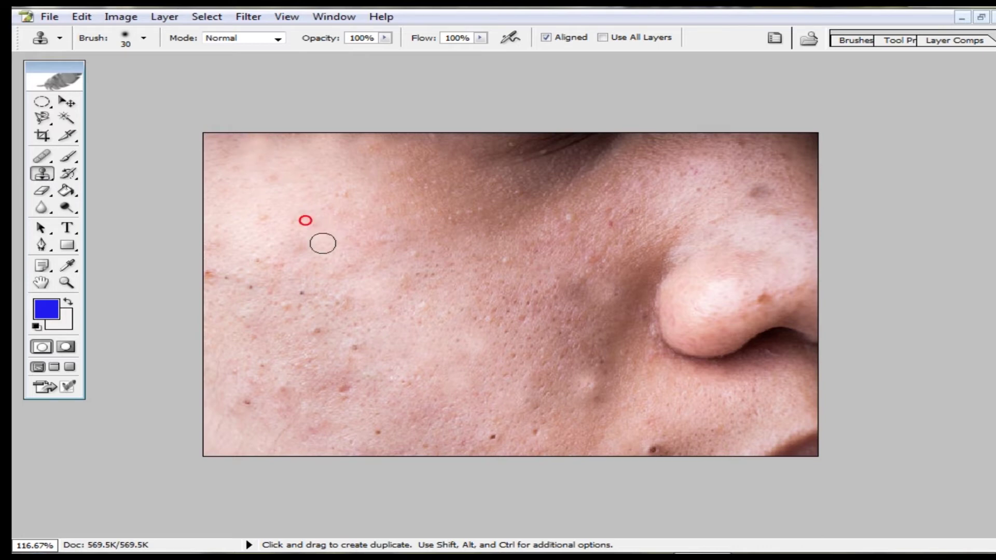
pyautogui.click(250, 288)
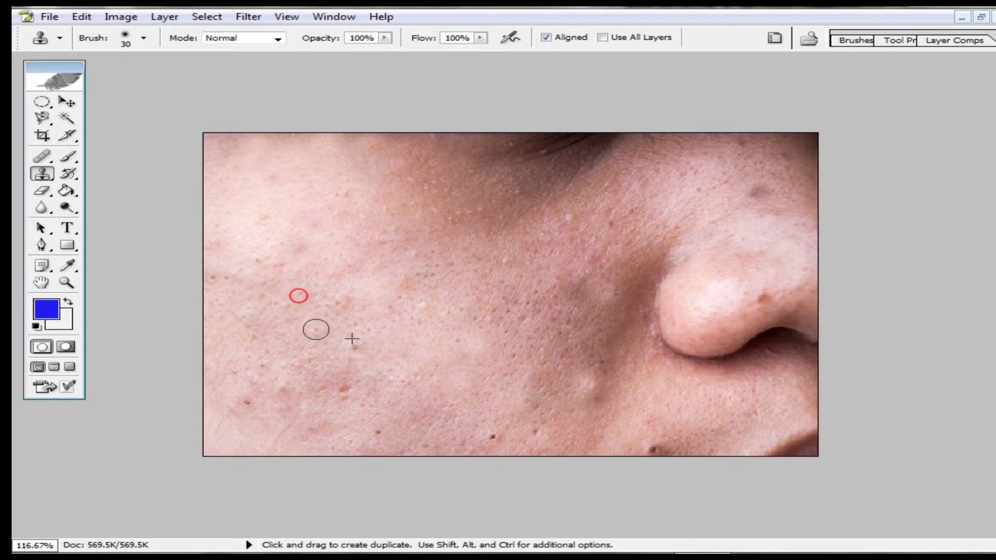
pyautogui.click(351, 387)
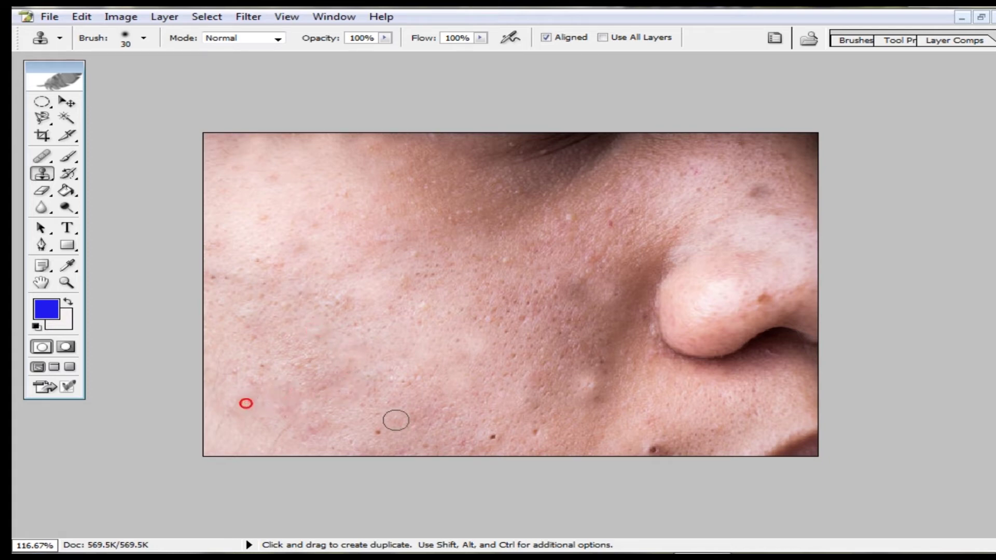
# - Clone away the dark blemishes near the jaw and the small red blemish by the nose
pyautogui.keyDown('alt'); pyautogui.click(478, 413); pyautogui.keyUp('alt')
pyautogui.click(489, 435)
pyautogui.keyDown('alt'); pyautogui.click(382, 409); pyautogui.keyUp('alt')
pyautogui.click(379, 436)
pyautogui.keyDown('alt'); pyautogui.click(552, 369); pyautogui.keyUp('alt')
pyautogui.click(521, 403)
pyautogui.keyDown('alt'); pyautogui.click(547, 363); pyautogui.keyUp('alt')
pyautogui.click(592, 392)
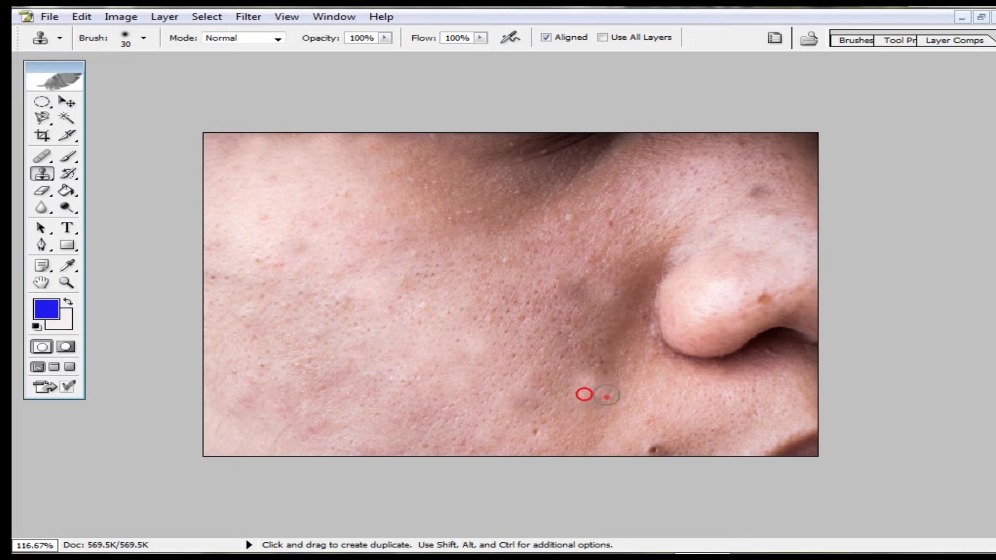
pyautogui.keyDown('alt'); pyautogui.click(590, 356); pyautogui.keyUp('alt')
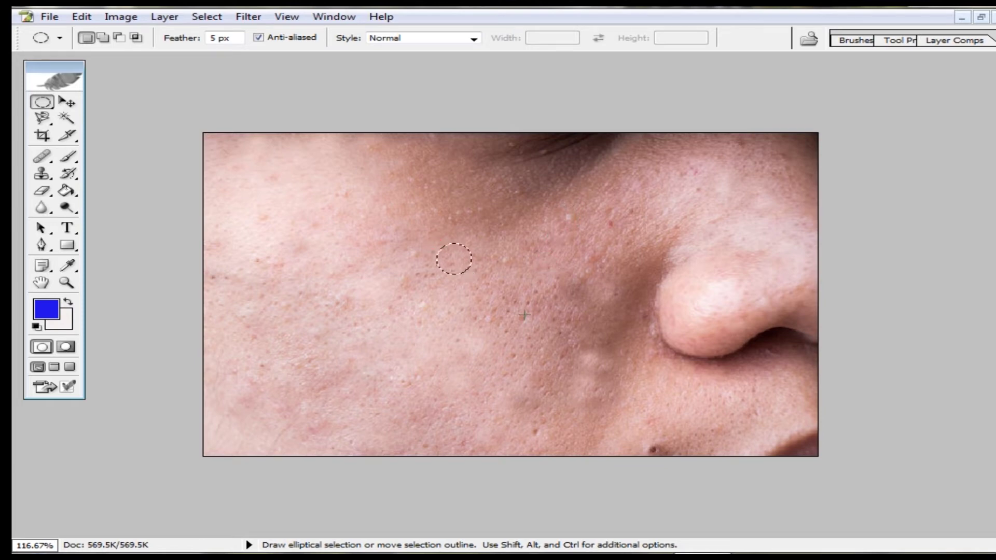
# - Ctrl+Alt-drag the feathered clean-skin patch over the raised bump beside the nose
pyautogui.press('alt')
pyautogui.press('alt')
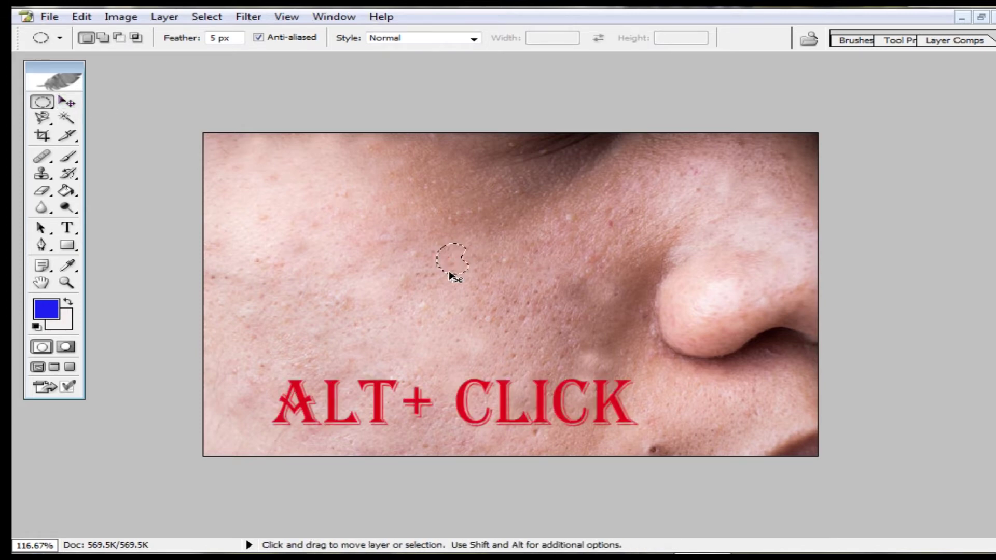
pyautogui.click(67, 102)
pyautogui.moveTo(446, 265)
pyautogui.mouseDown()
pyautogui.moveTo(616, 225)
pyautogui.moveTo(573, 282)
pyautogui.moveTo(600, 310)
pyautogui.mouseUp()
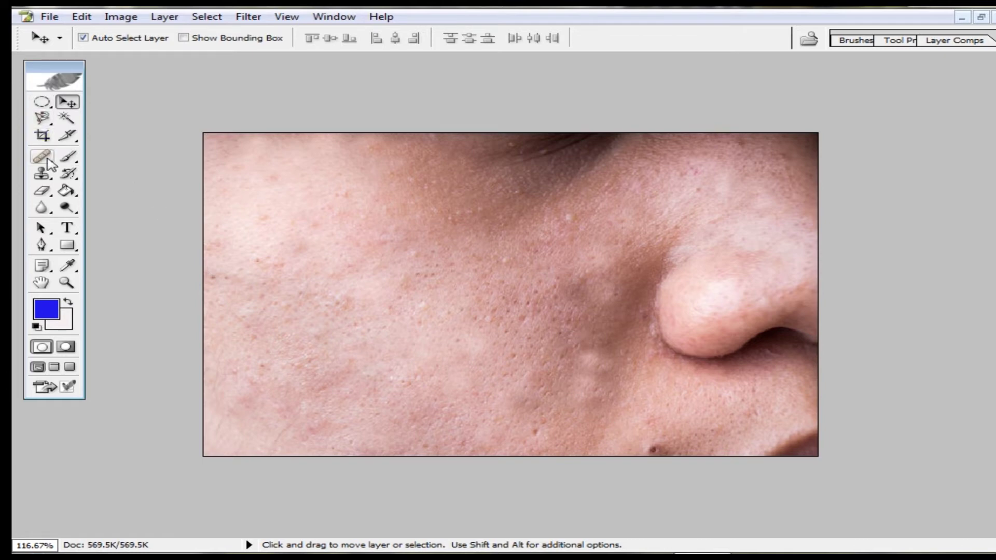
# - Clone away the remaining dark blemishes on the lower right near the nose
pyautogui.click(41, 174)
pyautogui.keyDown('alt'); pyautogui.click(610, 406); pyautogui.keyUp('alt')
pyautogui.click(652, 449)
pyautogui.click(669, 448)
pyautogui.keyDown('alt'); pyautogui.click(730, 430); pyautogui.keyUp('alt')
pyautogui.click(752, 410)
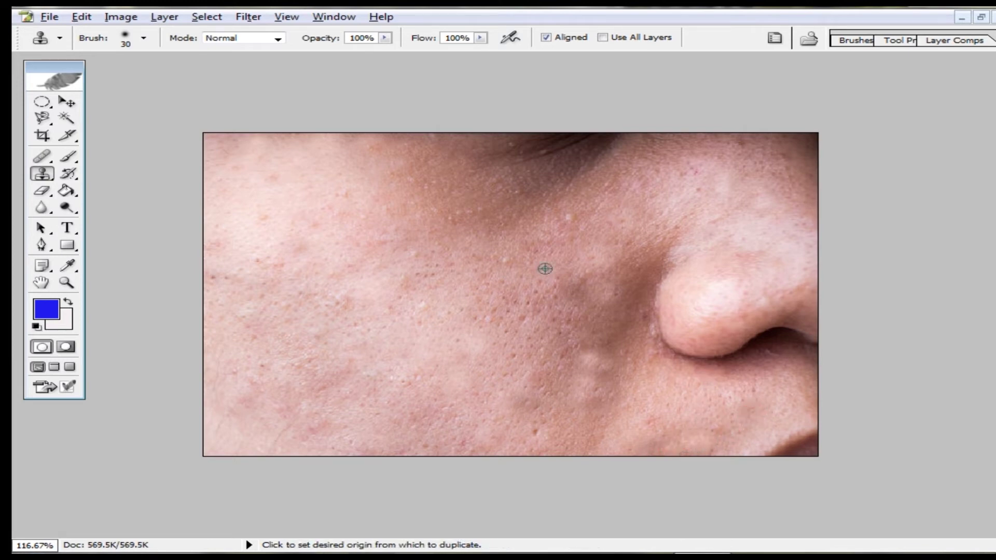
# - Choose the Healing Brush and revert the photo to its original with File > Revert
pyautogui.click(42, 156)
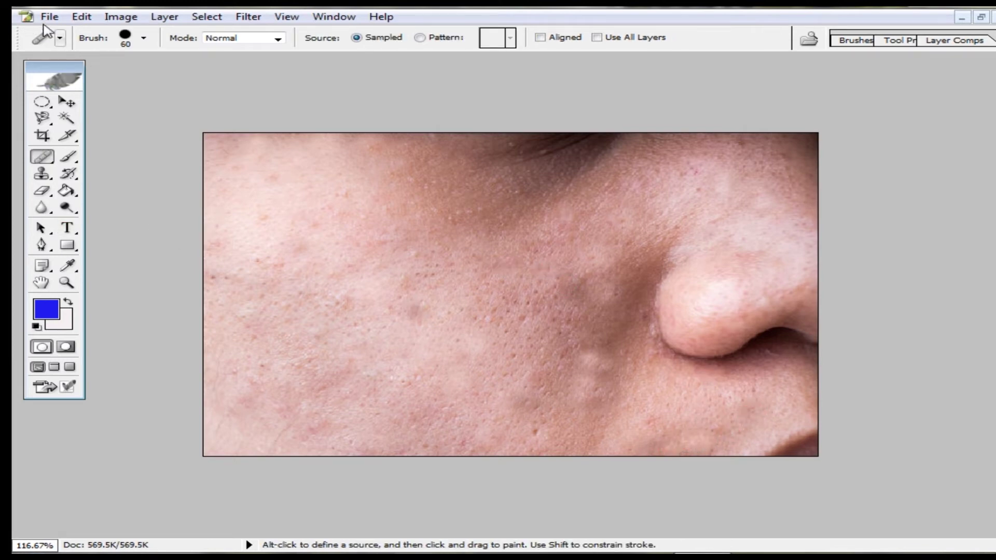
pyautogui.click(47, 17)
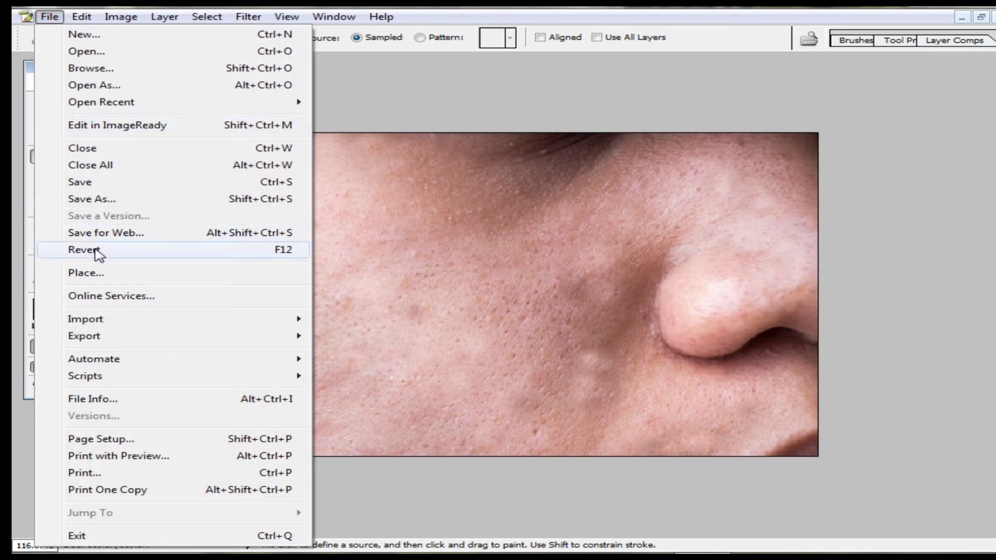
pyautogui.click(95, 251)
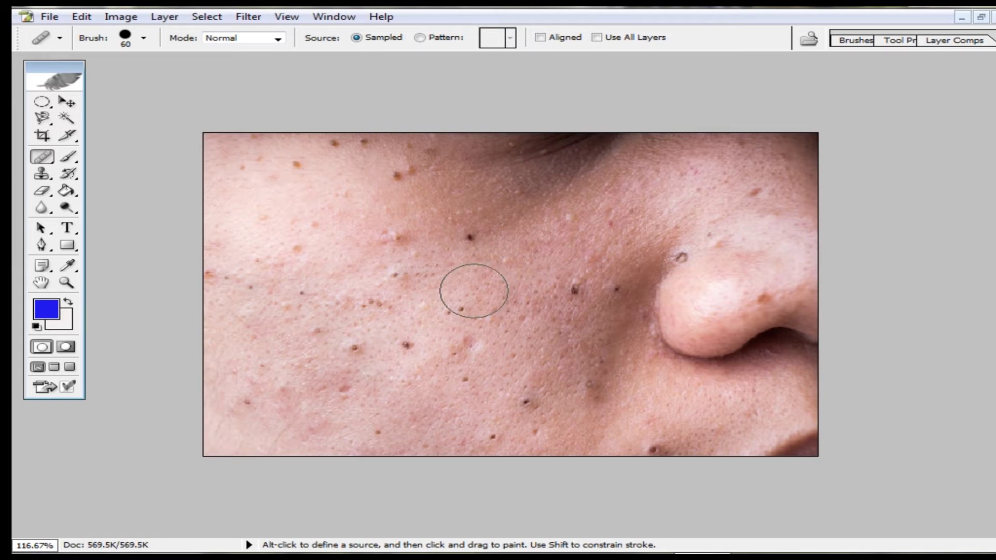
pyautogui.click(50, 16)
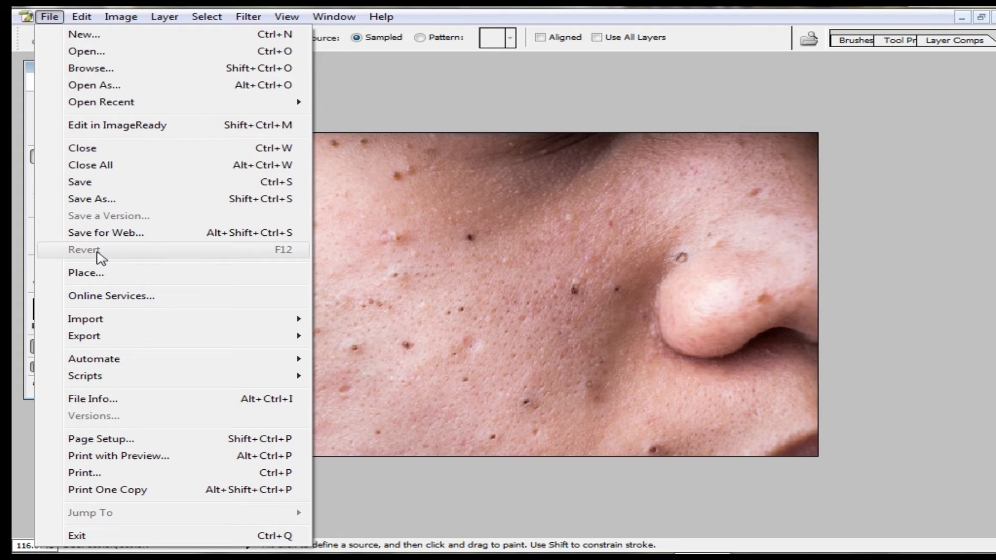
pyautogui.click(560, 254)
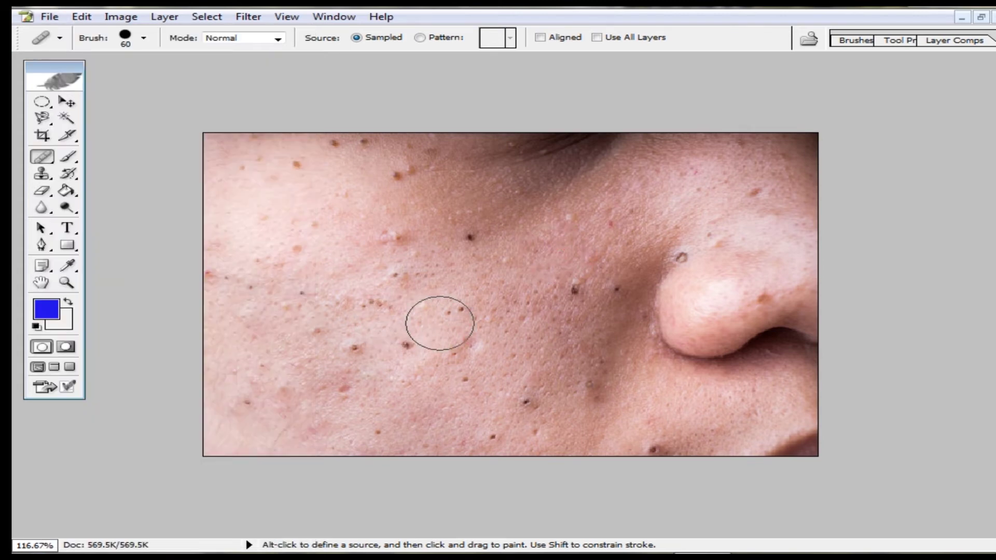
# - Shrink the Healing Brush to 30 px and heal the upper-cheek blemishes from sampled skin
pyautogui.press('[')
pyautogui.press('[')
pyautogui.press('[')
pyautogui.press('alt')
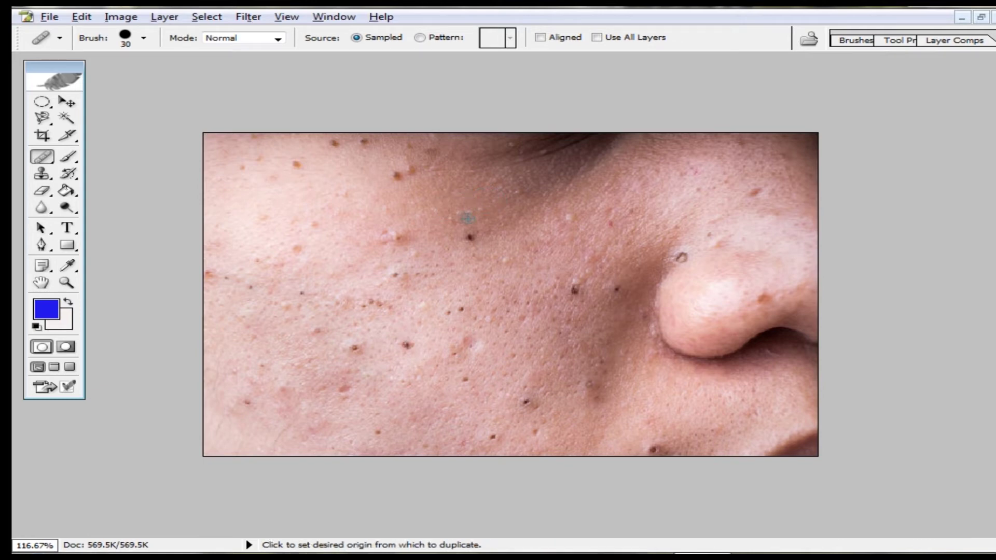
pyautogui.keyDown('alt'); pyautogui.click(460, 209); pyautogui.keyUp('alt')
pyautogui.click(469, 239)
pyautogui.keyDown('alt'); pyautogui.click(436, 202); pyautogui.keyUp('alt')
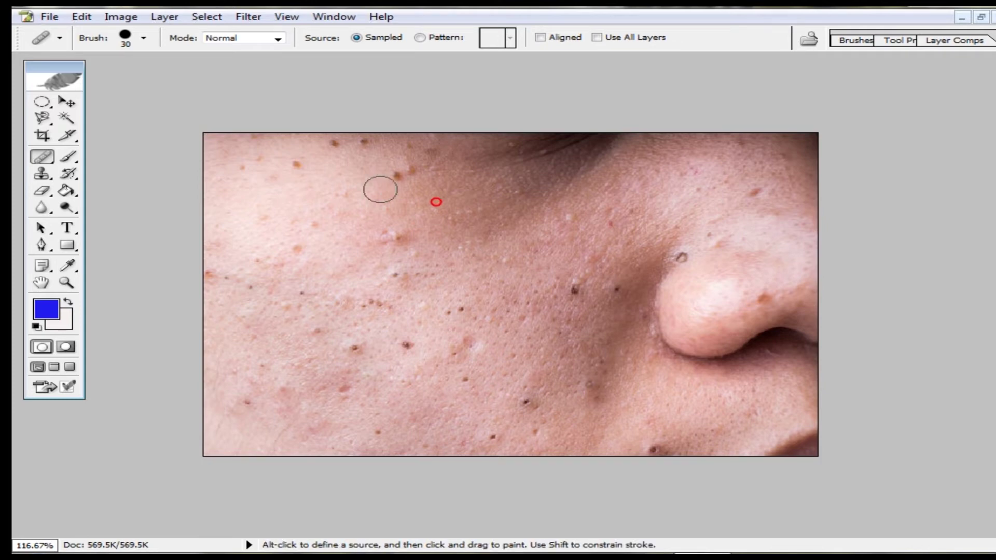
pyautogui.click(400, 176)
pyautogui.keyDown('alt'); pyautogui.click(413, 171); pyautogui.keyUp('alt')
pyautogui.click(427, 151)
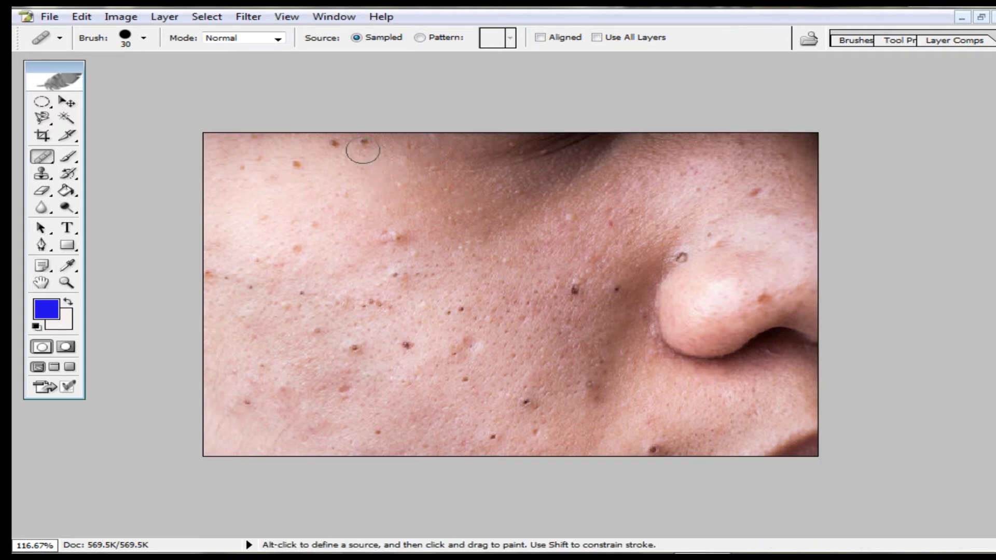
pyautogui.click(360, 148)
# - Heal the mid-cheek, reddish and near-nose blemishes, resampling clean skin for each
pyautogui.keyDown('alt'); pyautogui.click(374, 176); pyautogui.keyUp('alt')
pyautogui.click(333, 142)
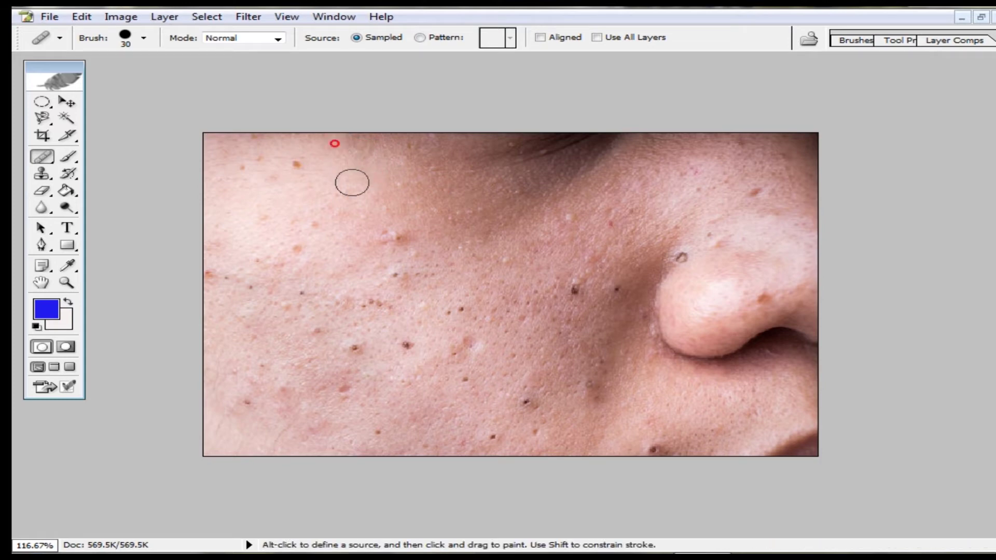
pyautogui.keyDown('alt'); pyautogui.click(351, 182); pyautogui.keyUp('alt')
pyautogui.click(300, 162)
pyautogui.keyDown('alt'); pyautogui.click(391, 233); pyautogui.keyUp('alt')
pyautogui.click(429, 269)
pyautogui.keyDown('alt'); pyautogui.click(478, 289); pyautogui.keyUp('alt')
pyautogui.click(466, 338)
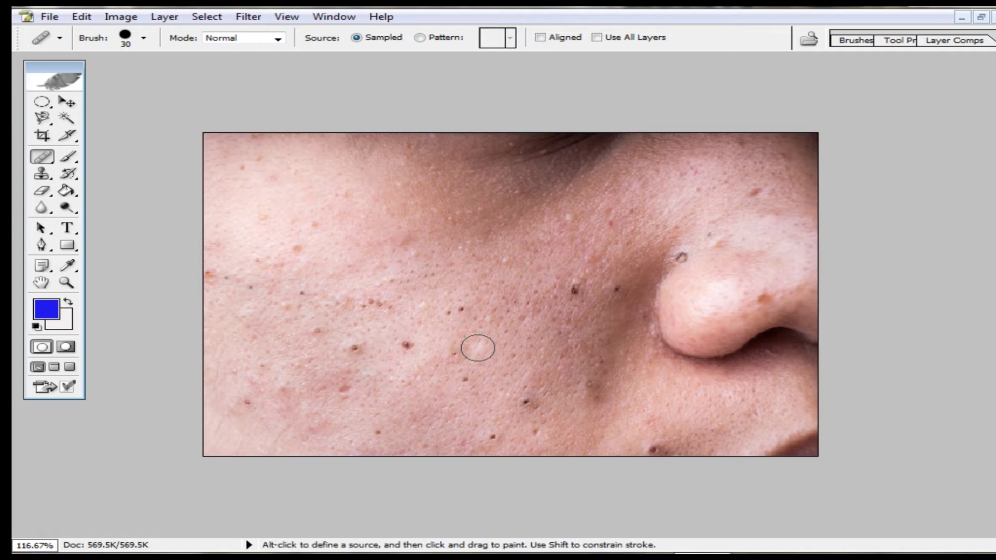
pyautogui.keyDown('alt'); pyautogui.click(541, 261); pyautogui.keyUp('alt')
pyautogui.click(571, 287)
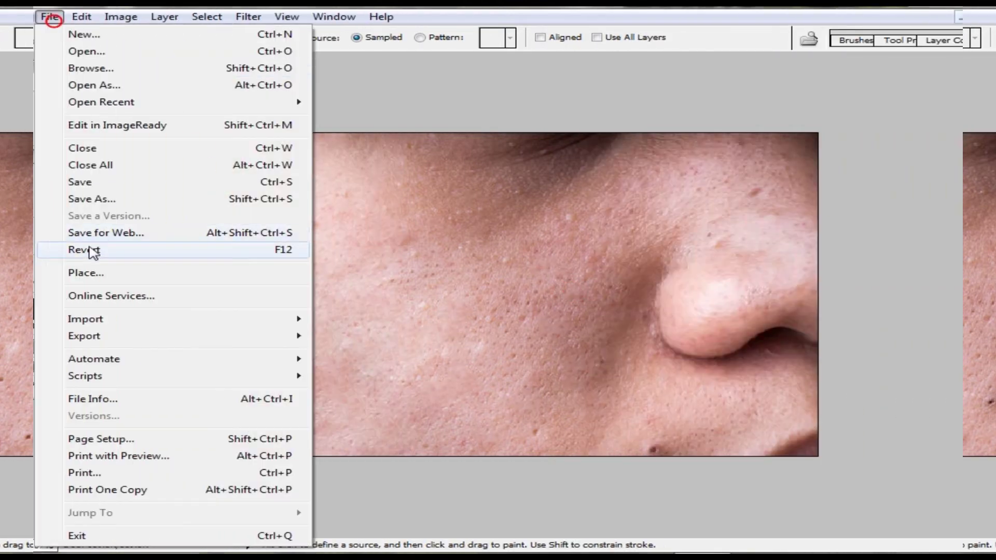
# - Restore the saved image, then heal the cheek bump, red spot, mole and spots beside the nose
pyautogui.click(89, 249)
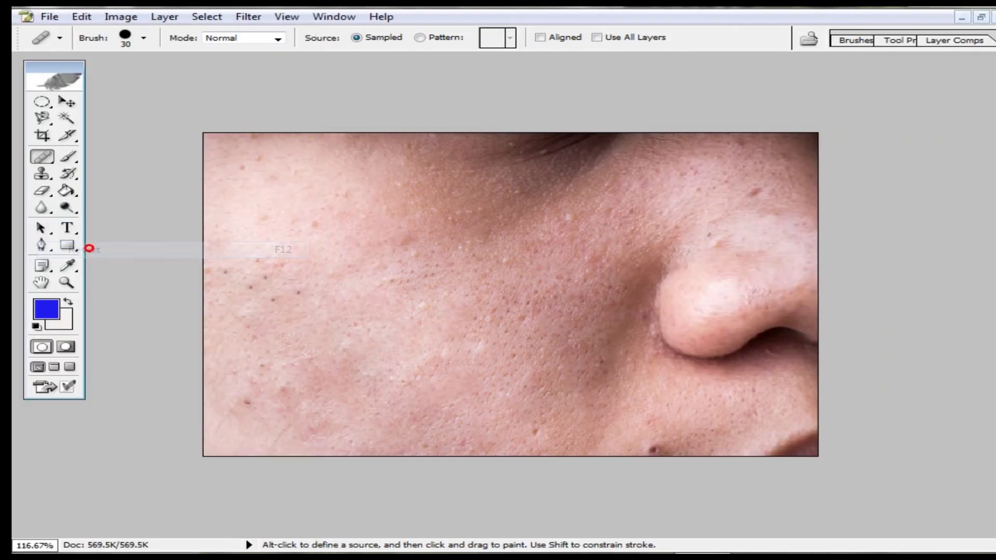
pyautogui.keyDown('alt'); pyautogui.click(362, 222); pyautogui.keyUp('alt')
pyautogui.click(396, 237)
pyautogui.click(395, 276)
pyautogui.click(464, 237)
pyautogui.click(526, 250)
pyautogui.click(567, 223)
pyautogui.click(606, 219)
# - Heal the mole and the chain of spots down the lower cheek to its bottom
pyautogui.click(575, 290)
pyautogui.click(619, 285)
pyautogui.click(599, 332)
pyautogui.click(587, 363)
pyautogui.click(595, 393)
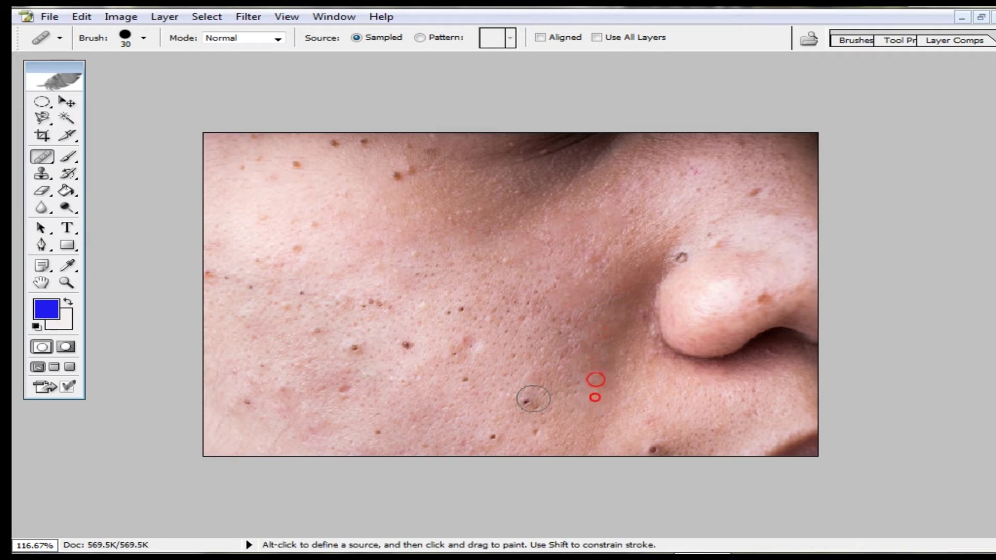
pyautogui.click(528, 398)
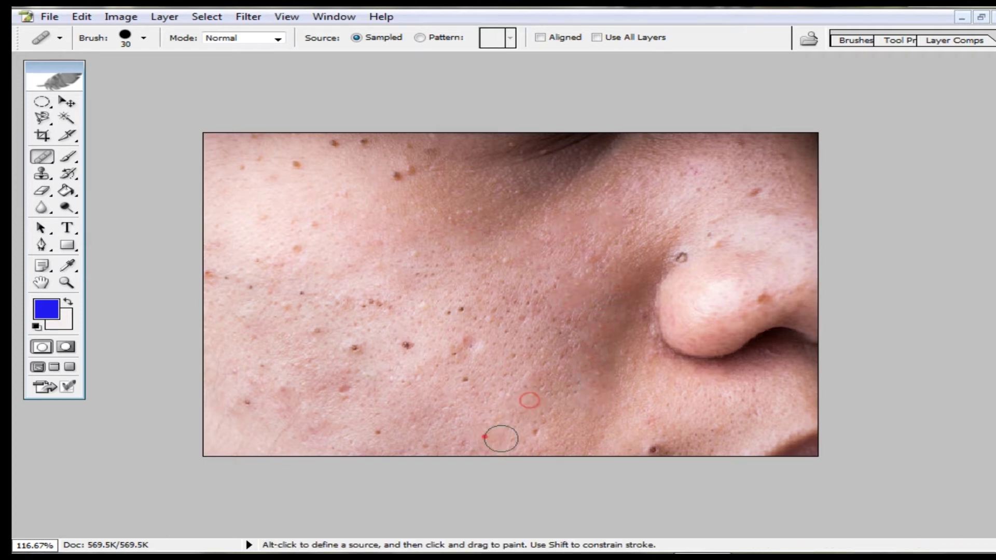
pyautogui.click(485, 436)
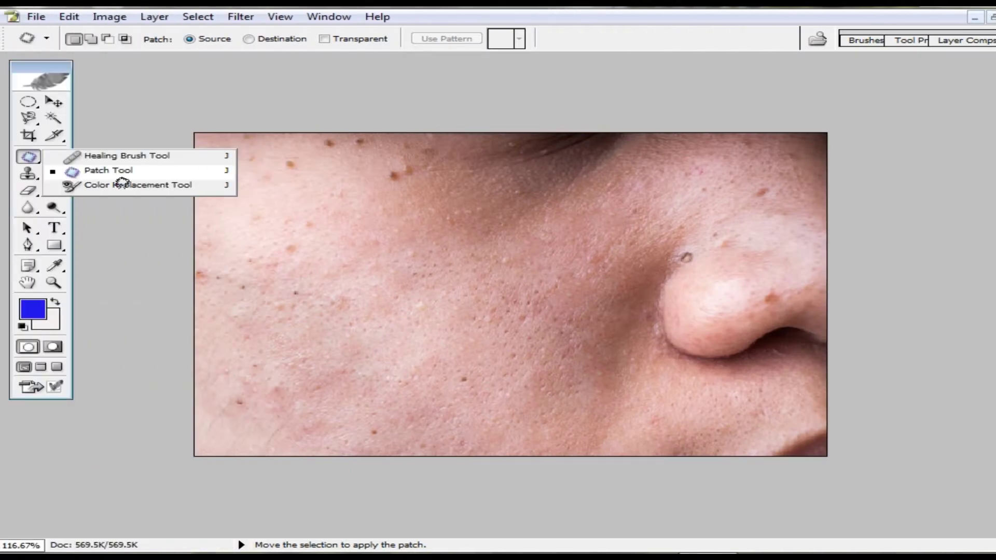
# - Patch the first few spots on the upper cheek with nearby clean skin using the Patch Tool
pyautogui.click(123, 177)
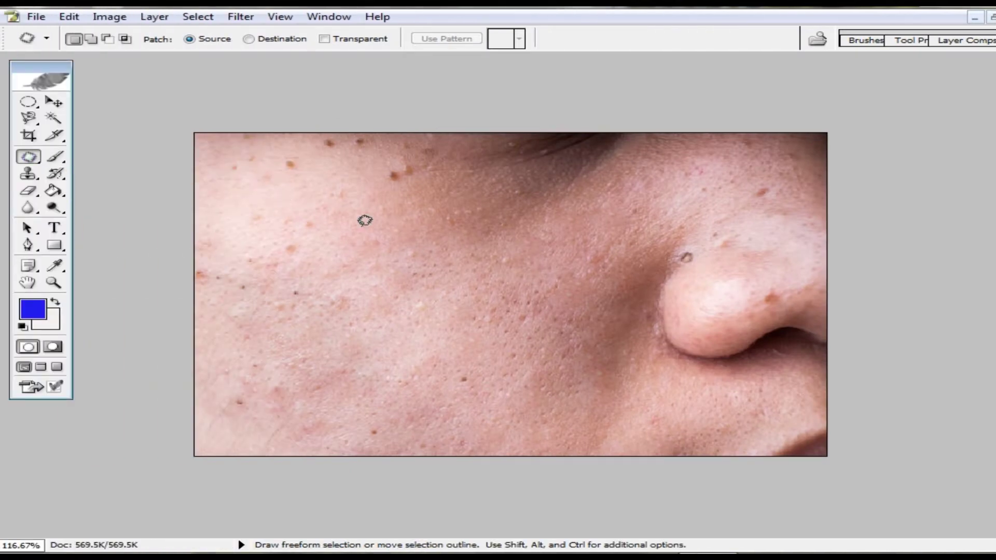
pyautogui.moveTo(285, 212)
pyautogui.mouseDown()
pyautogui.moveTo(331, 203)
pyautogui.moveTo(307, 195)
pyautogui.moveTo(395, 182)
pyautogui.mouseUp()
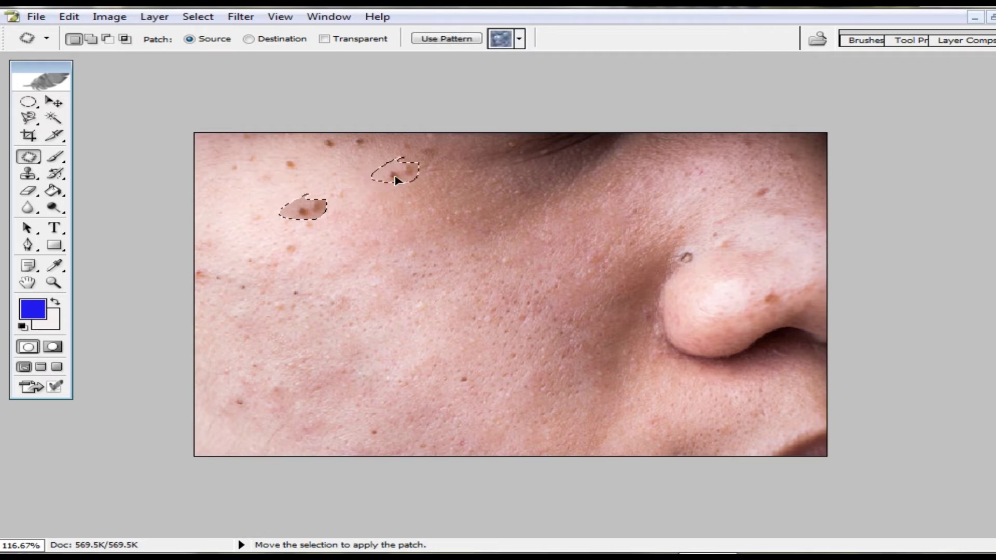
pyautogui.moveTo(395, 182)
pyautogui.mouseDown()
pyautogui.moveTo(354, 224)
pyautogui.moveTo(369, 220)
pyautogui.mouseUp()
pyautogui.click(425, 224)
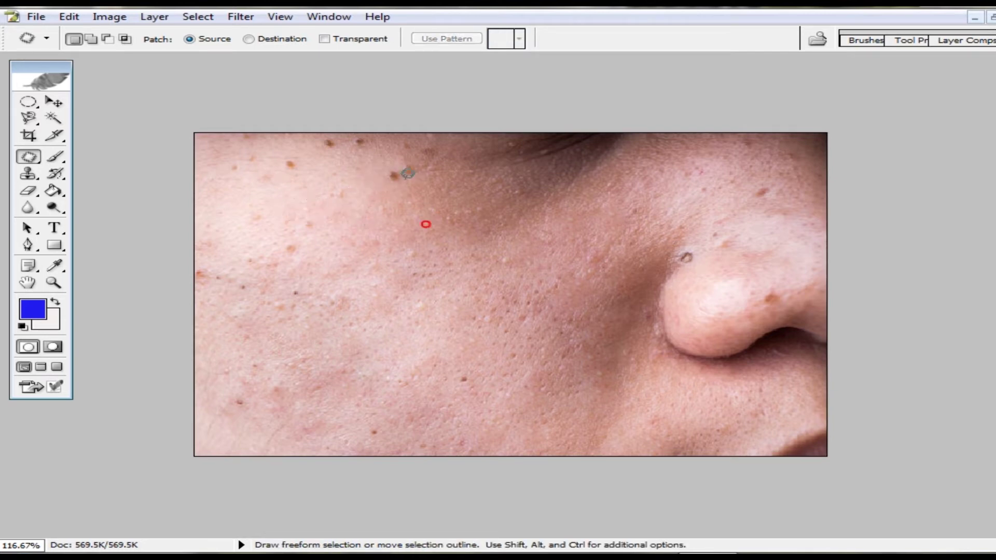
pyautogui.moveTo(423, 170); pyautogui.dragTo(295, 210)
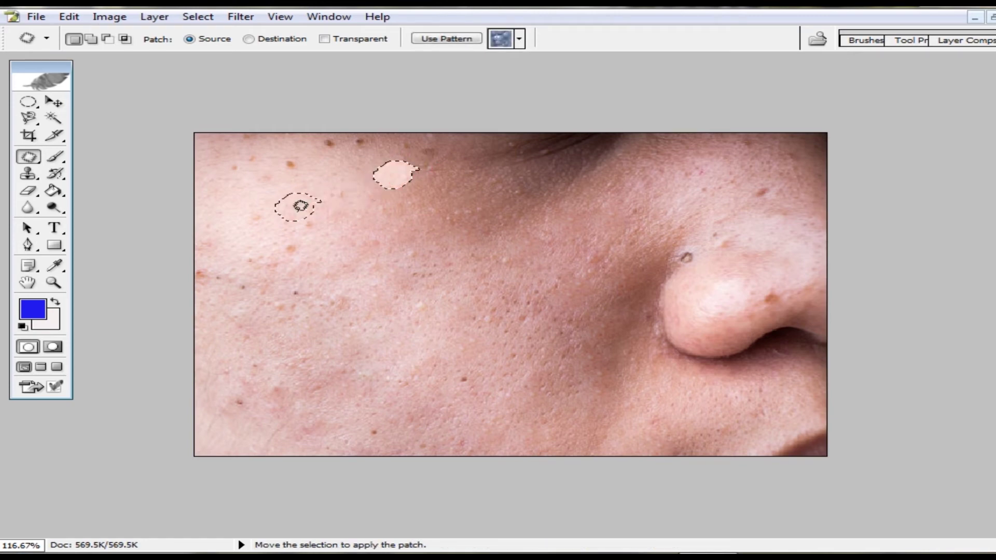
pyautogui.click(391, 222)
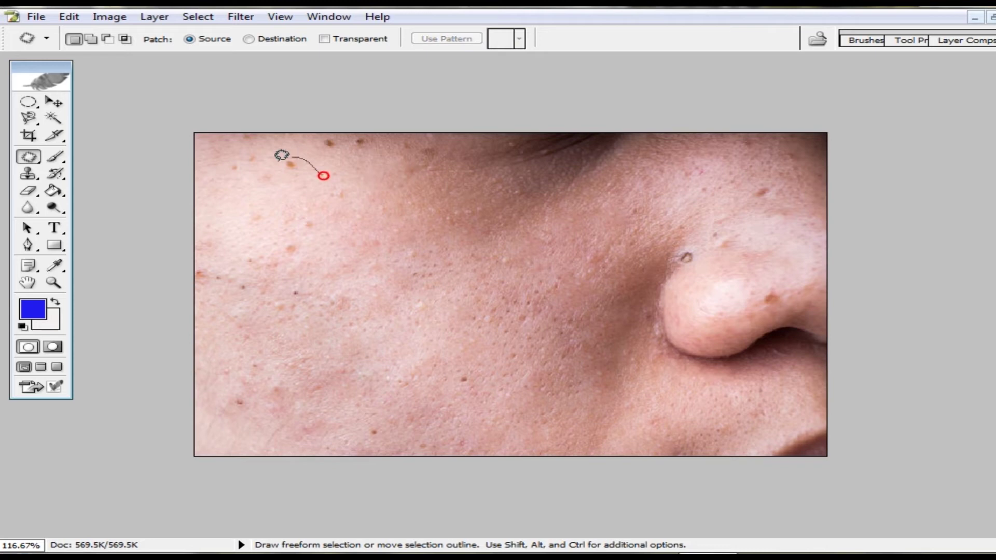
pyautogui.moveTo(281, 156)
pyautogui.mouseDown()
pyautogui.moveTo(275, 169)
pyautogui.moveTo(302, 228)
pyautogui.moveTo(296, 252)
pyautogui.mouseUp()
pyautogui.click(373, 222)
pyautogui.moveTo(306, 160)
pyautogui.mouseDown()
pyautogui.moveTo(303, 176)
pyautogui.moveTo(304, 160)
pyautogui.moveTo(333, 205)
pyautogui.mouseUp()
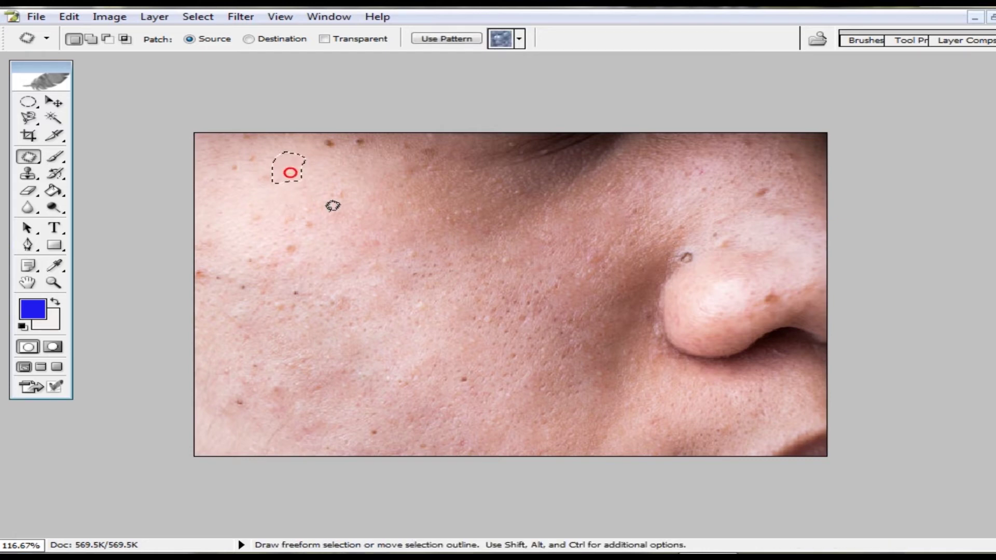
pyautogui.click(358, 204)
# - Patch the remaining cheek spots and red blemishes with clean skin
pyautogui.moveTo(337, 136)
pyautogui.mouseDown()
pyautogui.moveTo(316, 145)
pyautogui.moveTo(328, 137)
pyautogui.moveTo(307, 196)
pyautogui.mouseUp()
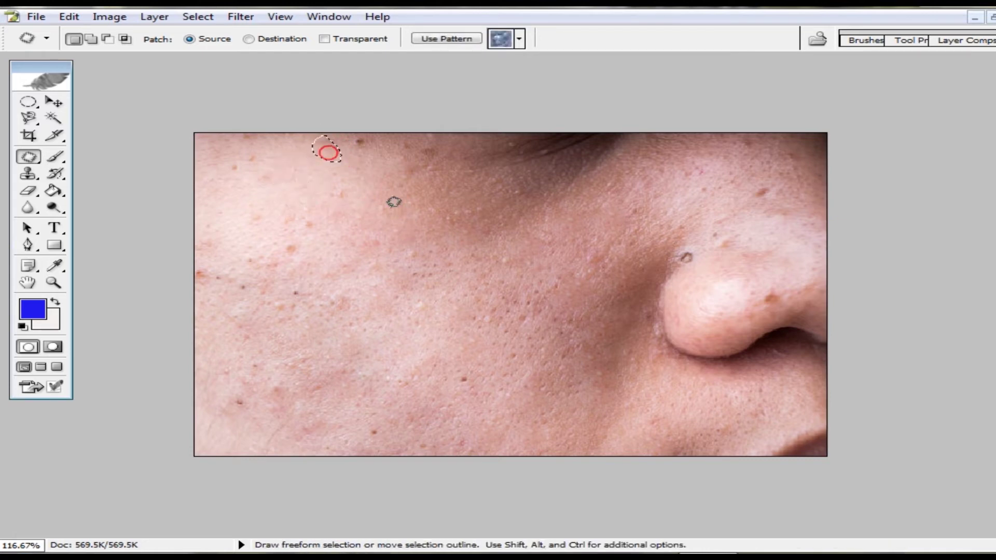
pyautogui.click(369, 189)
pyautogui.moveTo(350, 134)
pyautogui.mouseDown()
pyautogui.moveTo(372, 162)
pyautogui.moveTo(345, 136)
pyautogui.moveTo(353, 176)
pyautogui.mouseUp()
pyautogui.click(368, 176)
pyautogui.click(383, 212)
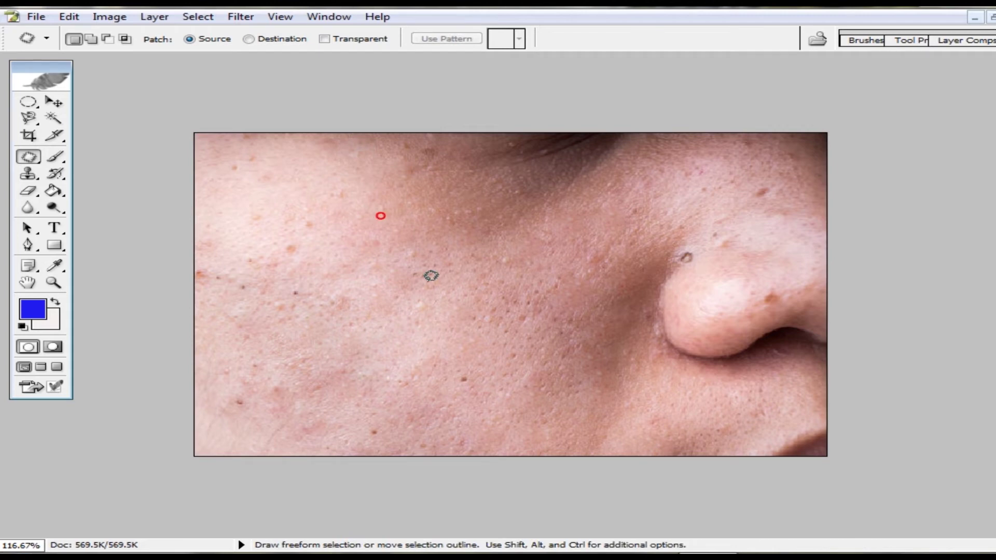
pyautogui.moveTo(378, 255); pyautogui.dragTo(316, 200)
pyautogui.click(413, 300)
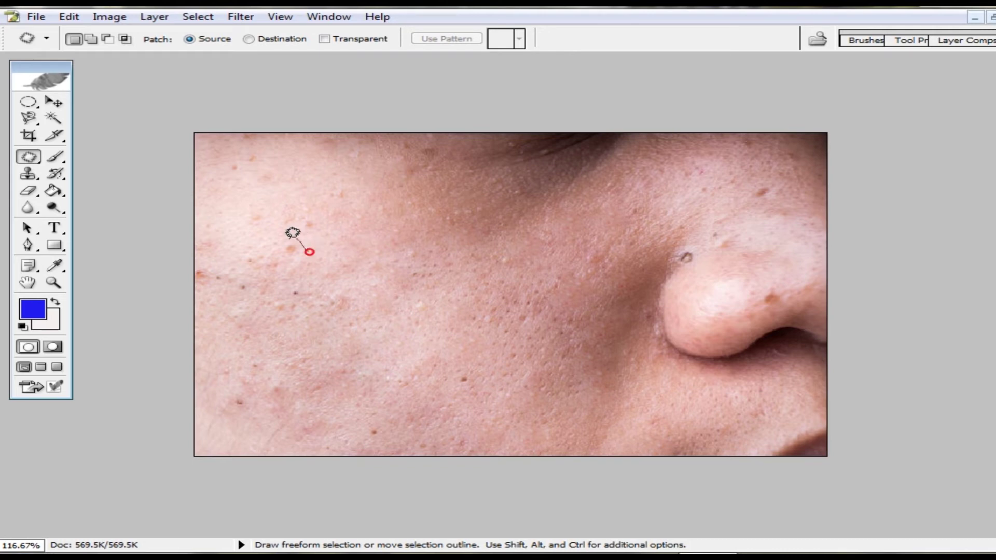
pyautogui.moveTo(293, 233)
pyautogui.mouseDown()
pyautogui.moveTo(271, 249)
pyautogui.moveTo(357, 285)
pyautogui.mouseUp()
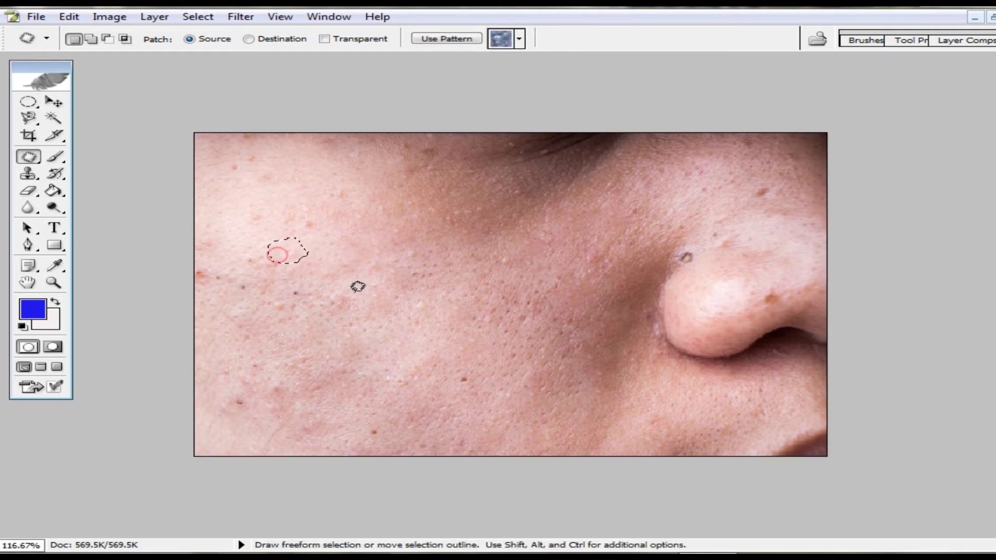
pyautogui.click(356, 285)
pyautogui.moveTo(328, 193)
pyautogui.mouseDown()
pyautogui.moveTo(353, 184)
pyautogui.moveTo(409, 272)
pyautogui.mouseUp()
pyautogui.click(449, 330)
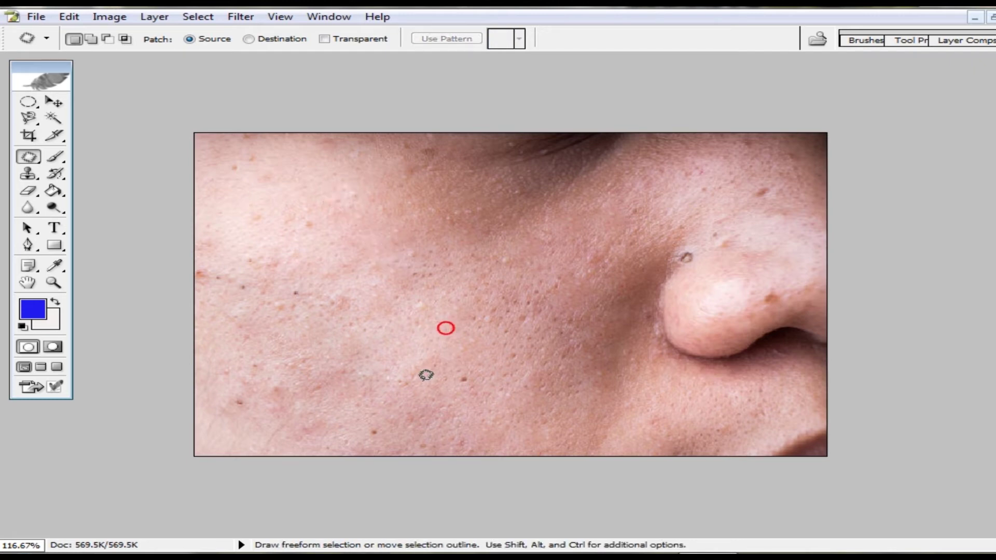
pyautogui.click(28, 173)
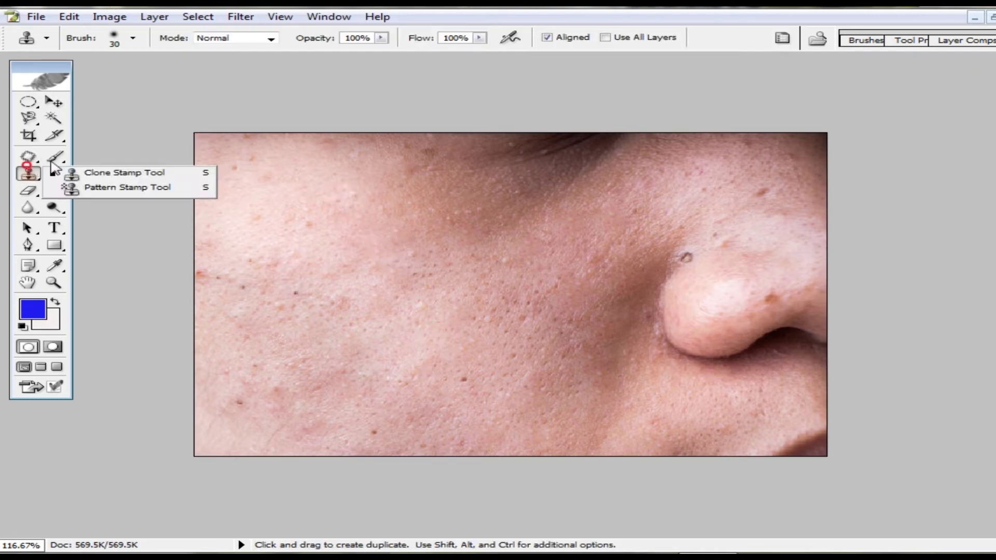
# - Switch to the Color Replacement Tool at brush size 50 and paint blue over the upper-left cheek
pyautogui.click(32, 158)
pyautogui.moveTo(35, 162); pyautogui.dragTo(99, 173)
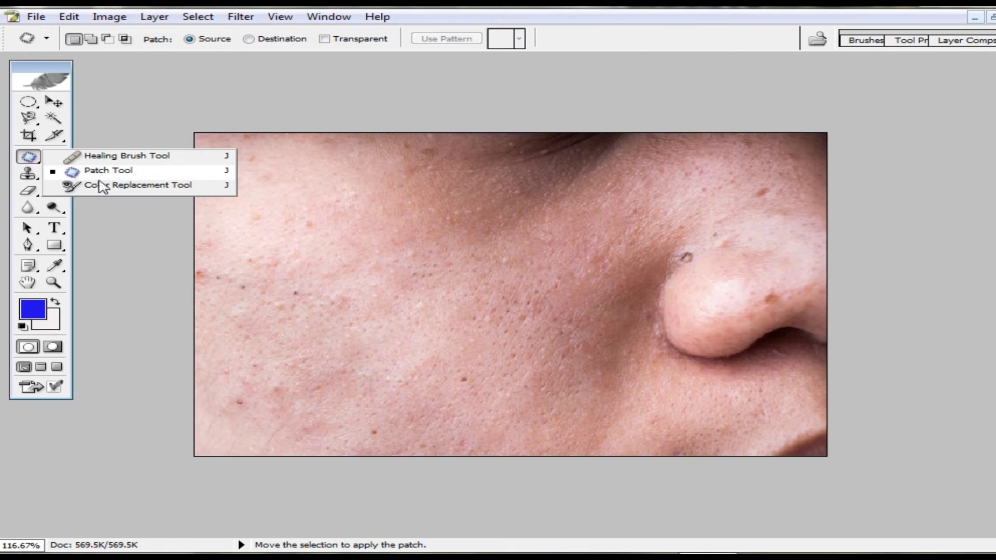
pyautogui.click(102, 186)
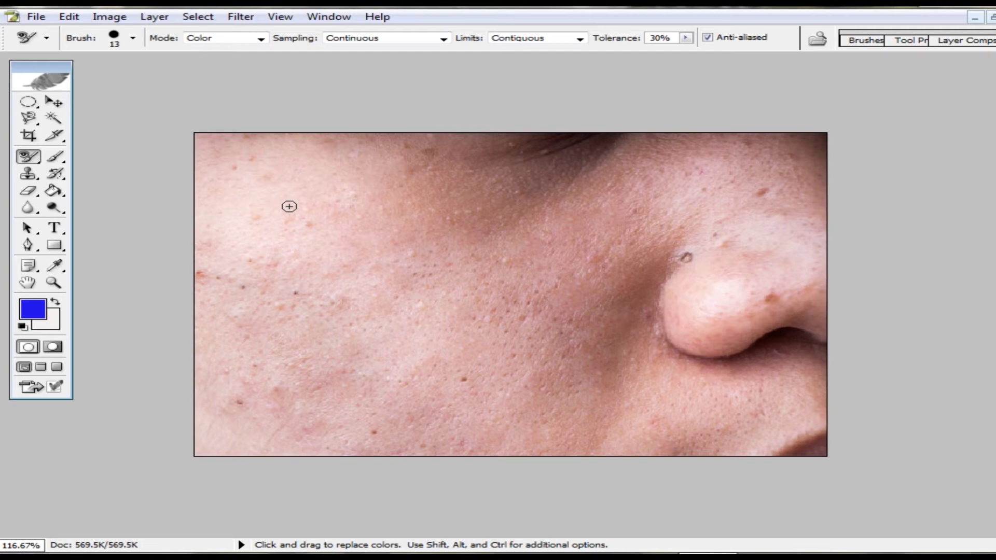
pyautogui.press(']')
pyautogui.press(']')
pyautogui.press(']')
pyautogui.moveTo(289, 207)
pyautogui.mouseDown()
pyautogui.moveTo(389, 181)
pyautogui.moveTo(313, 160)
pyautogui.moveTo(394, 142)
pyautogui.moveTo(214, 149)
pyautogui.moveTo(311, 149)
pyautogui.moveTo(278, 187)
pyautogui.moveTo(262, 188)
pyautogui.mouseUp()
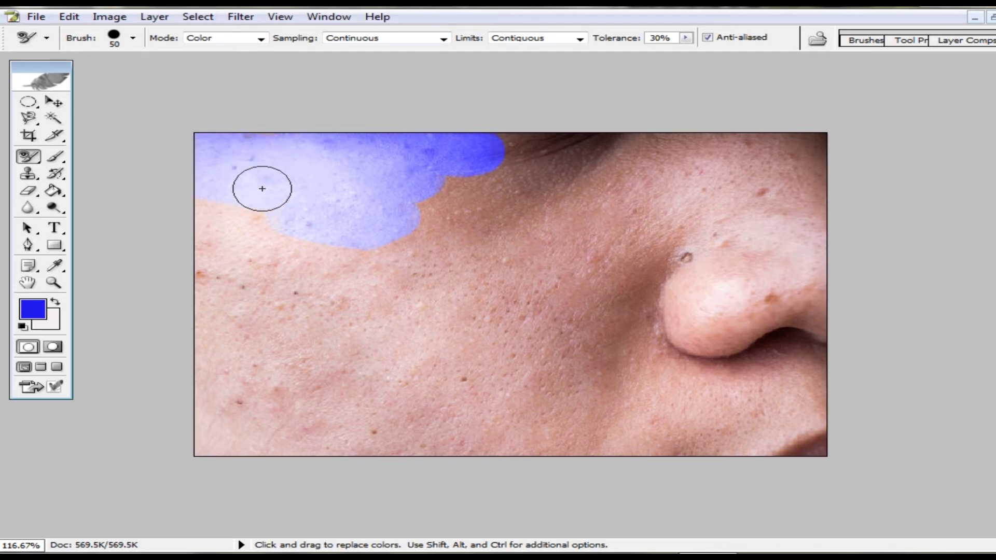
pyautogui.moveTo(378, 271)
pyautogui.mouseDown()
pyautogui.moveTo(488, 161)
pyautogui.moveTo(403, 289)
pyautogui.moveTo(257, 259)
pyautogui.moveTo(282, 225)
pyautogui.moveTo(207, 215)
pyautogui.moveTo(234, 335)
pyautogui.moveTo(255, 316)
pyautogui.moveTo(382, 289)
pyautogui.mouseUp()
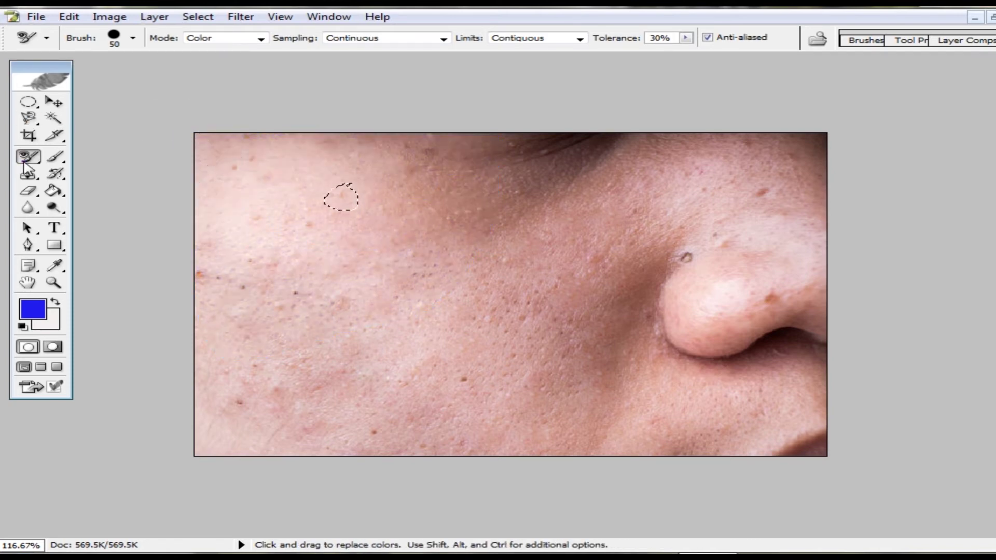
pyautogui.moveTo(24, 163); pyautogui.dragTo(129, 192)
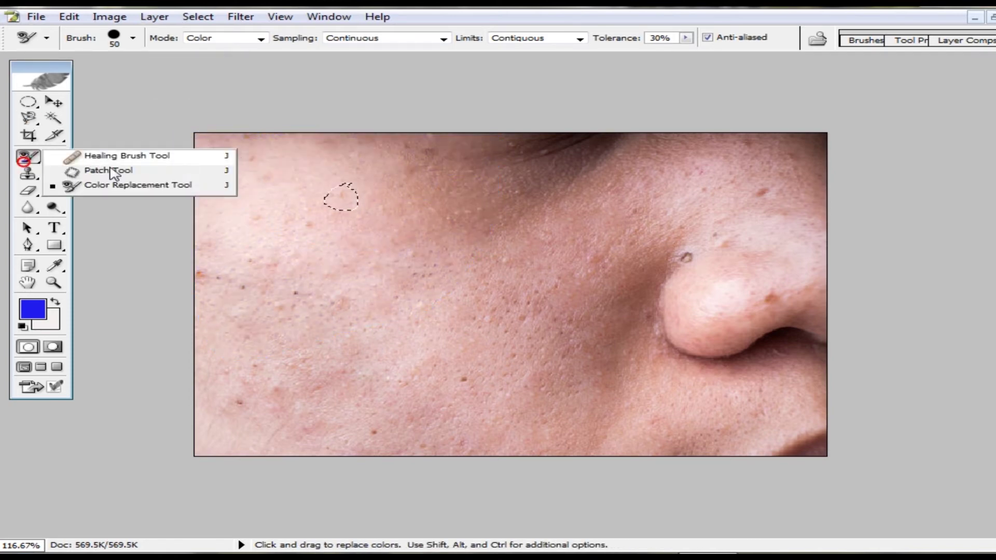
# - Deselect, set a pink-red foreground colour, and paint it over the left cheek with Color Replacement
pyautogui.click(134, 194)
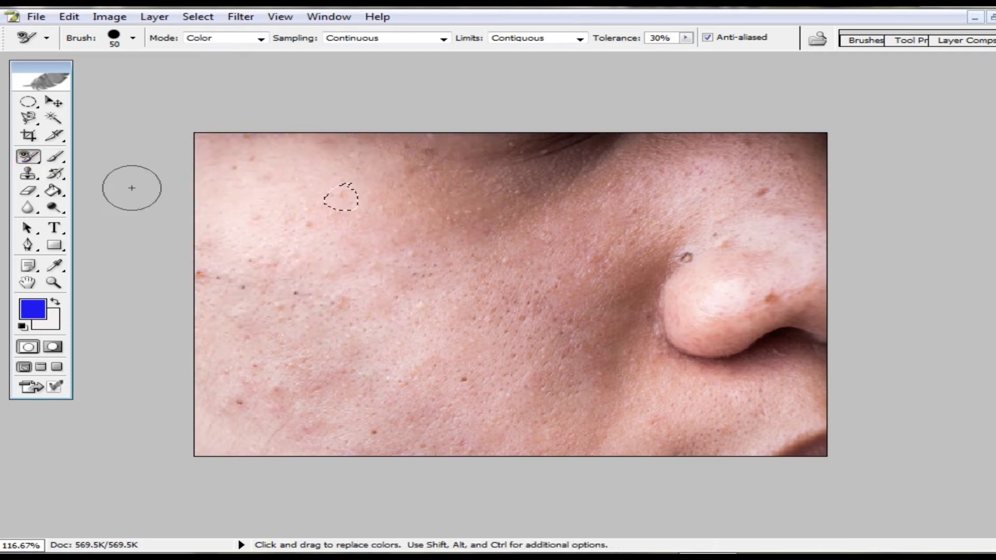
pyautogui.hotkey('ctrl', 'd')
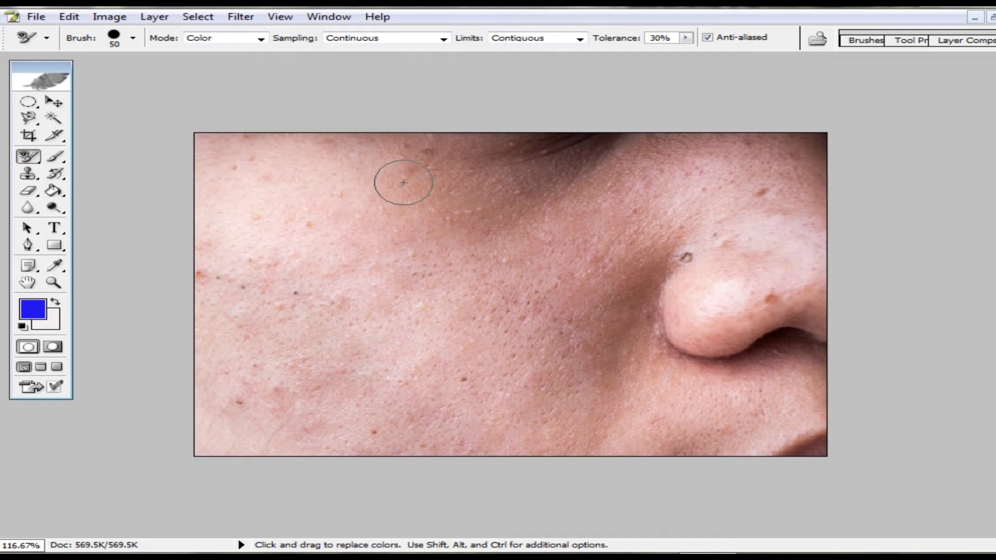
pyautogui.click(33, 312)
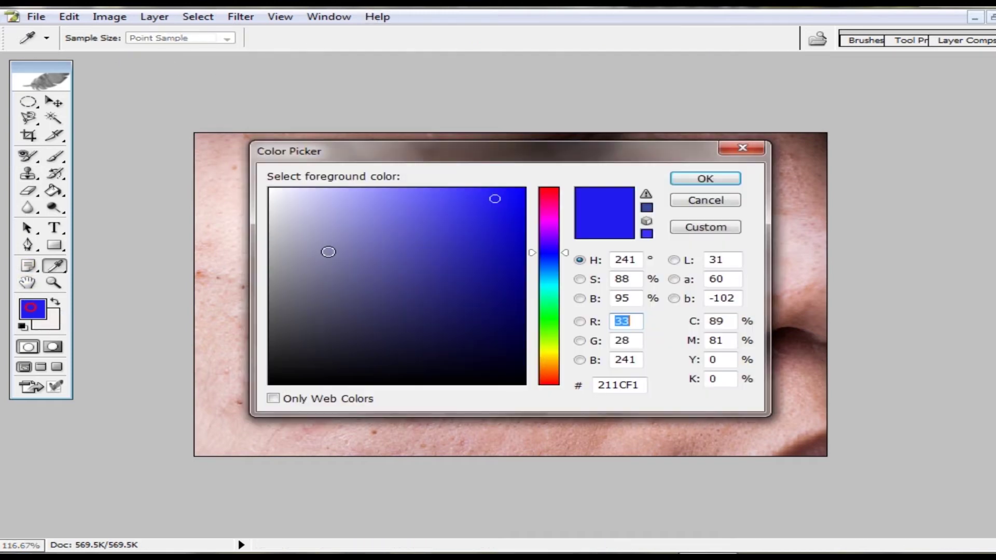
pyautogui.click(549, 195)
pyautogui.click(464, 209)
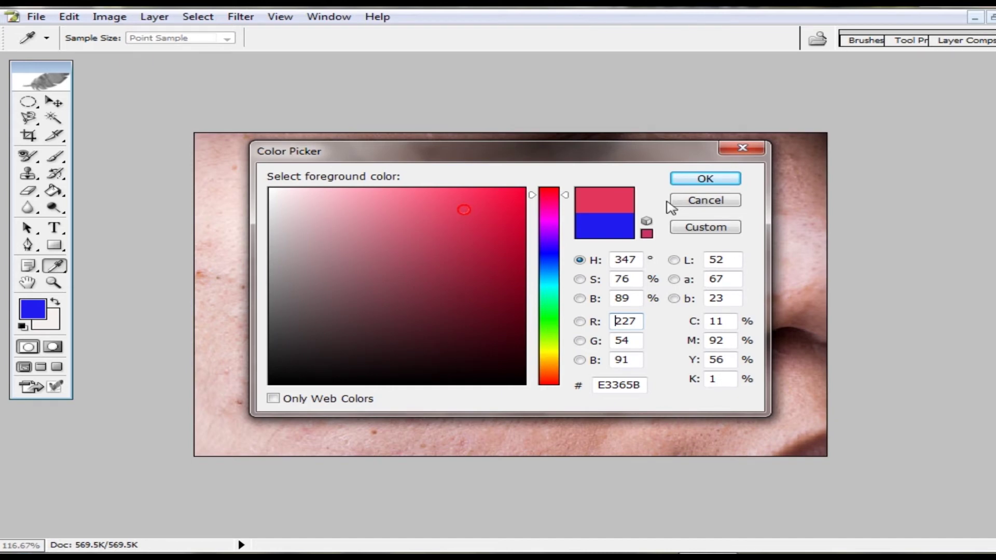
pyautogui.click(693, 182)
pyautogui.moveTo(361, 197)
pyautogui.mouseDown()
pyautogui.moveTo(464, 156)
pyautogui.moveTo(258, 144)
pyautogui.moveTo(211, 162)
pyautogui.moveTo(251, 337)
pyautogui.moveTo(207, 325)
pyautogui.moveTo(263, 412)
pyautogui.moveTo(295, 249)
pyautogui.moveTo(290, 459)
pyautogui.moveTo(344, 238)
pyautogui.moveTo(349, 438)
pyautogui.moveTo(380, 251)
pyautogui.moveTo(382, 447)
pyautogui.moveTo(425, 305)
pyautogui.moveTo(398, 194)
pyautogui.moveTo(429, 398)
pyautogui.moveTo(455, 378)
pyautogui.moveTo(423, 449)
pyautogui.mouseUp()
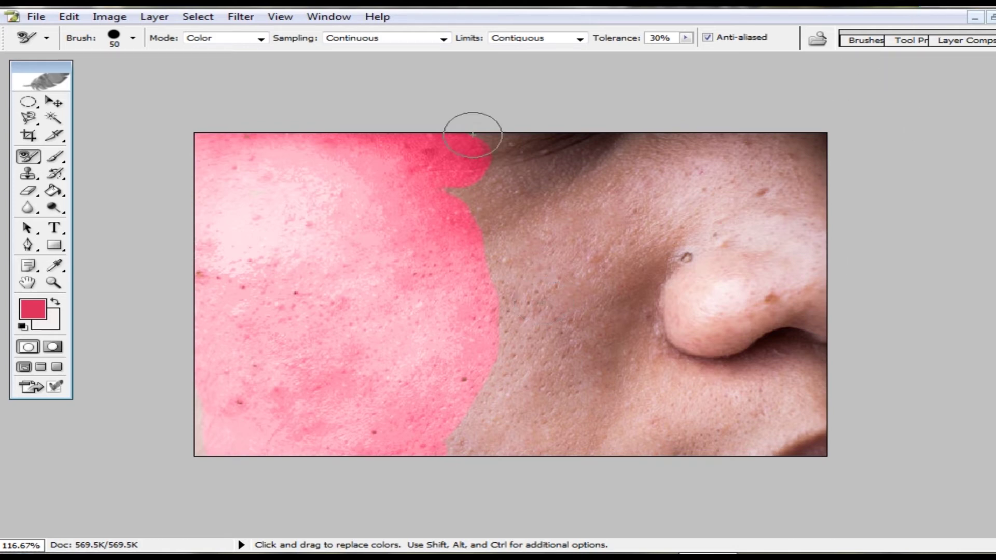
# - Set the foreground to green (H 141, S 97) and paint it over the middle cheek
pyautogui.click(32, 311)
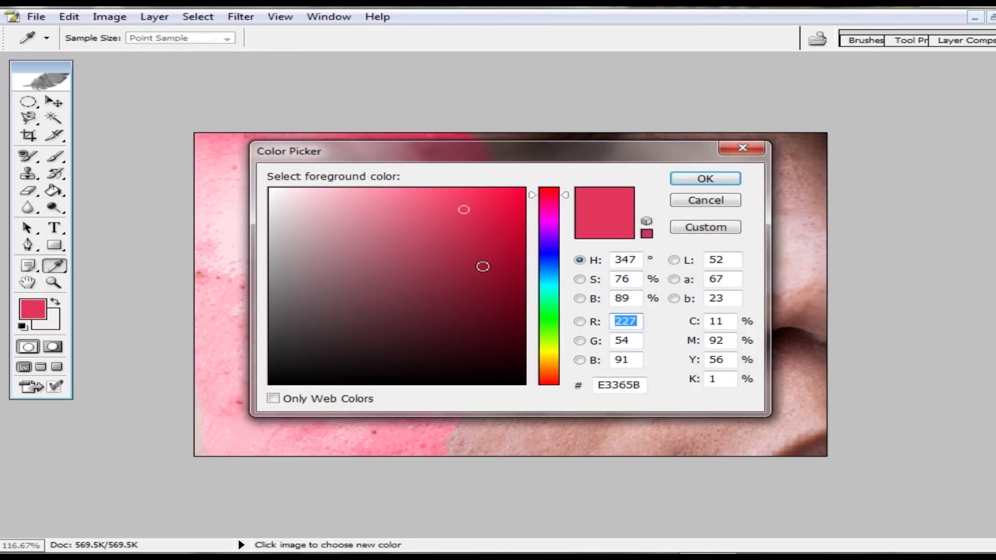
pyautogui.click(555, 311)
pyautogui.click(517, 216)
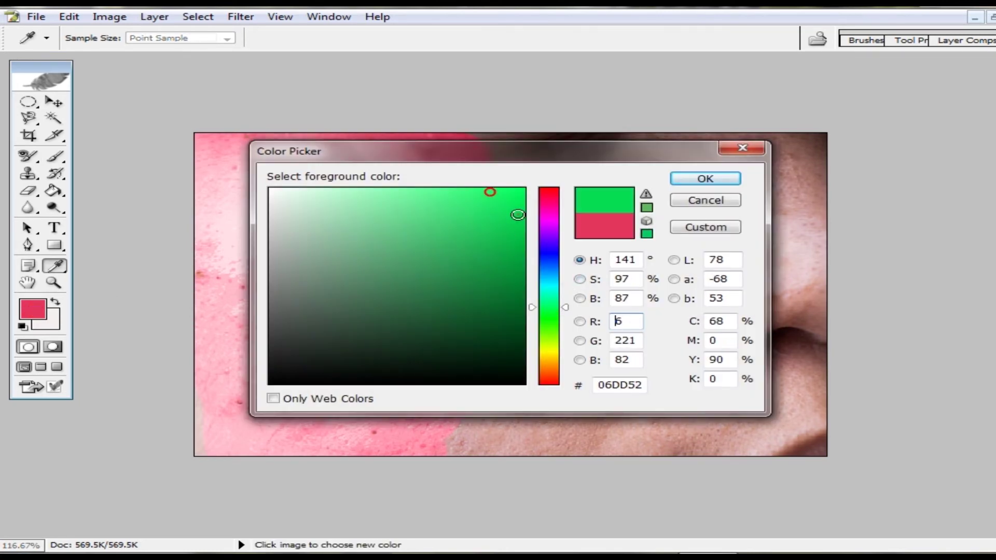
pyautogui.click(680, 178)
pyautogui.moveTo(500, 212); pyautogui.dragTo(607, 261)
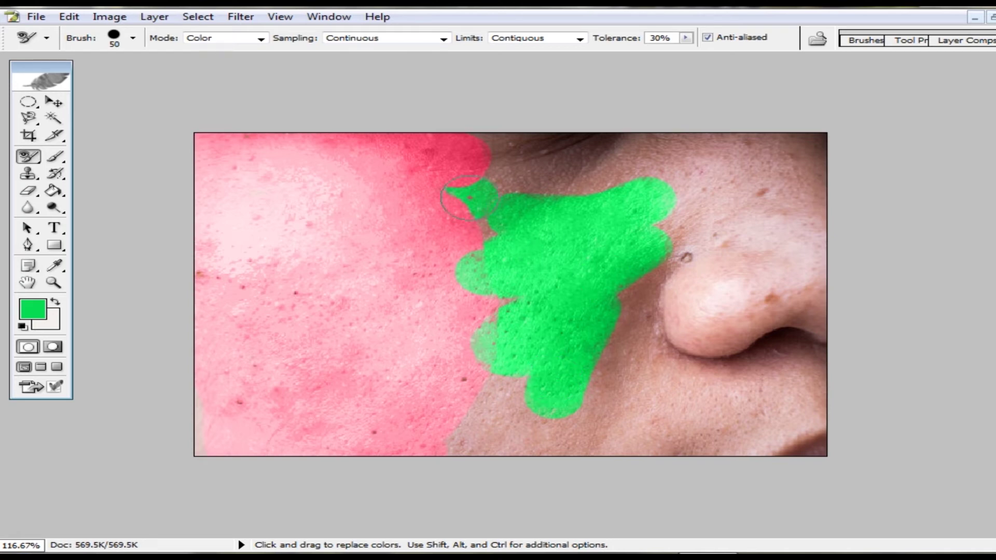
pyautogui.moveTo(470, 198); pyautogui.dragTo(511, 374)
# - Set the brush to 67 px diameter and about 47% hardness, then enlarge it to 600
pyautogui.click(133, 38)
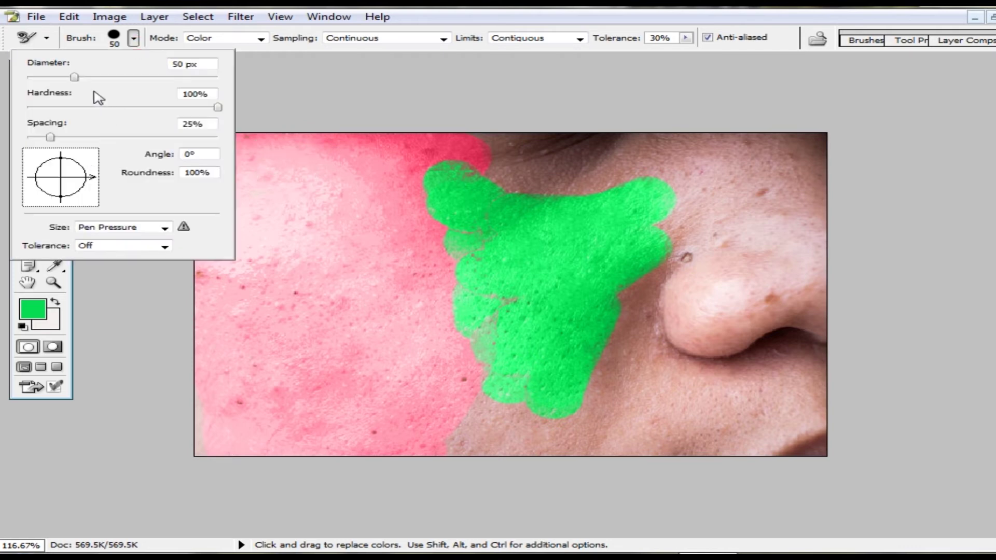
pyautogui.moveTo(74, 79); pyautogui.dragTo(91, 78)
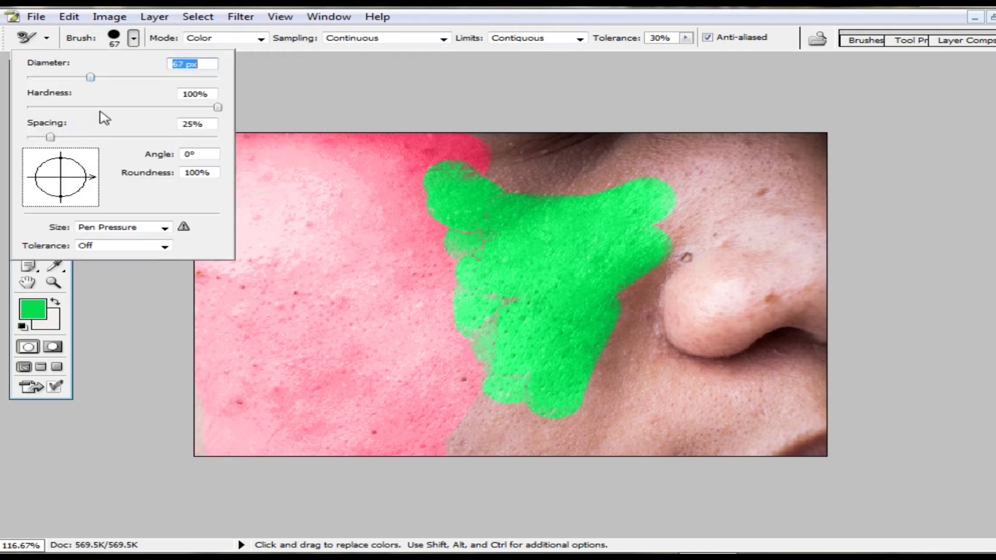
pyautogui.moveTo(209, 107); pyautogui.dragTo(118, 107)
pyautogui.press('Return')
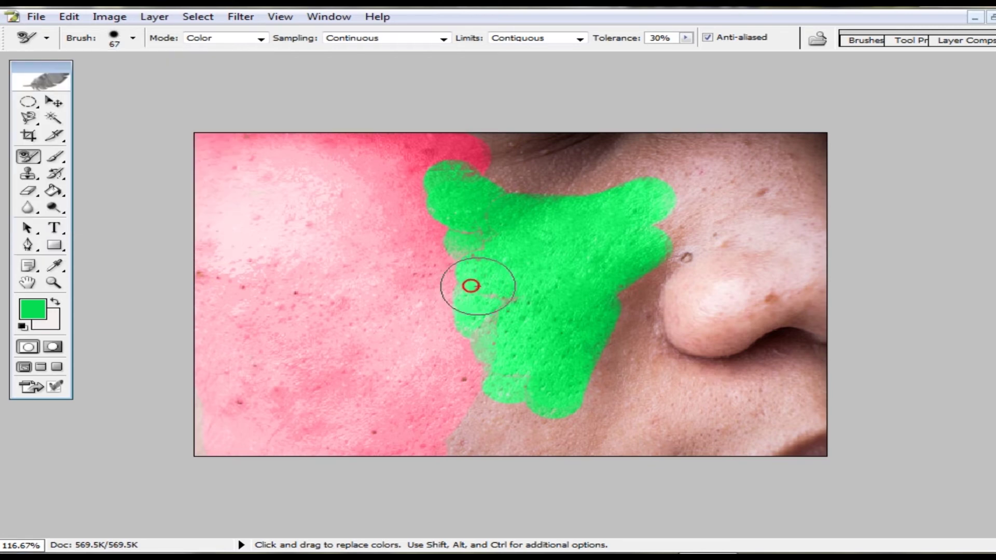
pyautogui.press(']')
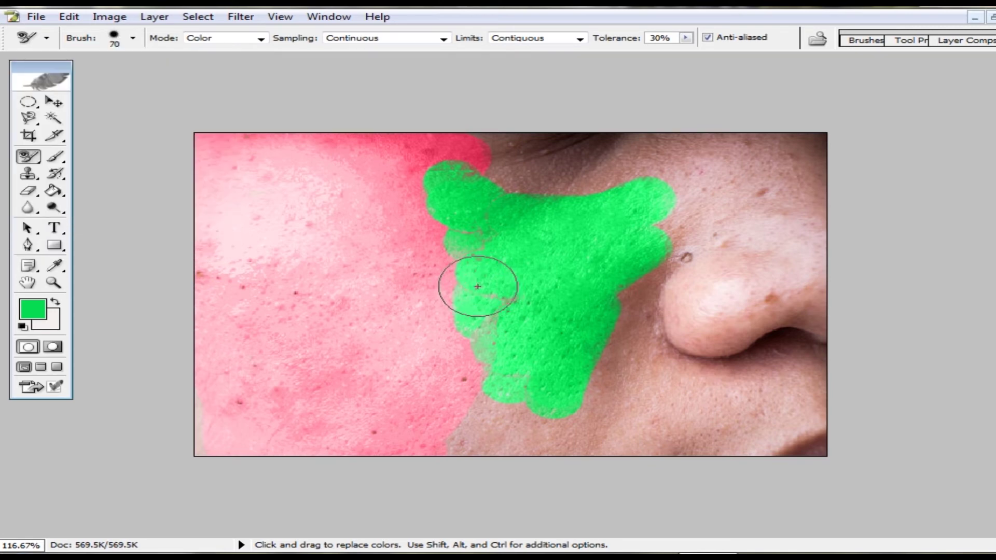
pyautogui.press(']')
pyautogui.press('[')
pyautogui.press('[')
pyautogui.press('[')
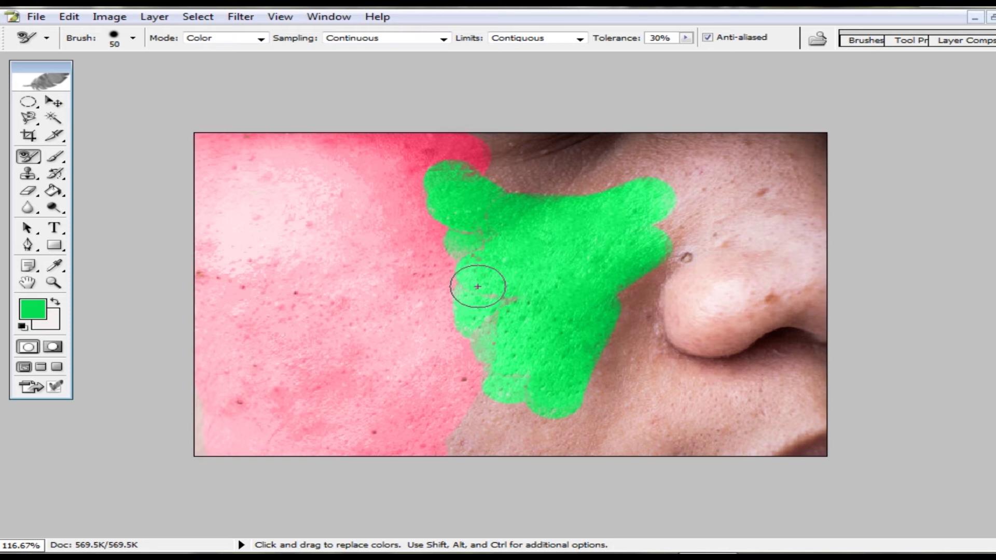
pyautogui.press(']')
pyautogui.press(']')
pyautogui.press(']')
pyautogui.press(']')
pyautogui.press(']')
# - Repaint the pink left cheek and the nose green, undoing the green under the nostril
pyautogui.moveTo(363, 260); pyautogui.dragTo(490, 253)
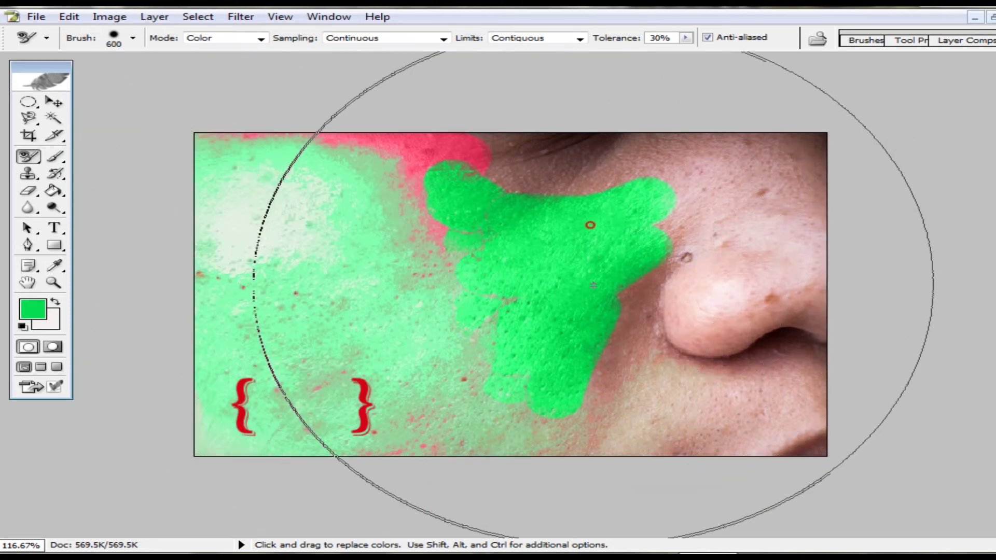
pyautogui.click(698, 291)
pyautogui.moveTo(698, 291); pyautogui.dragTo(680, 431)
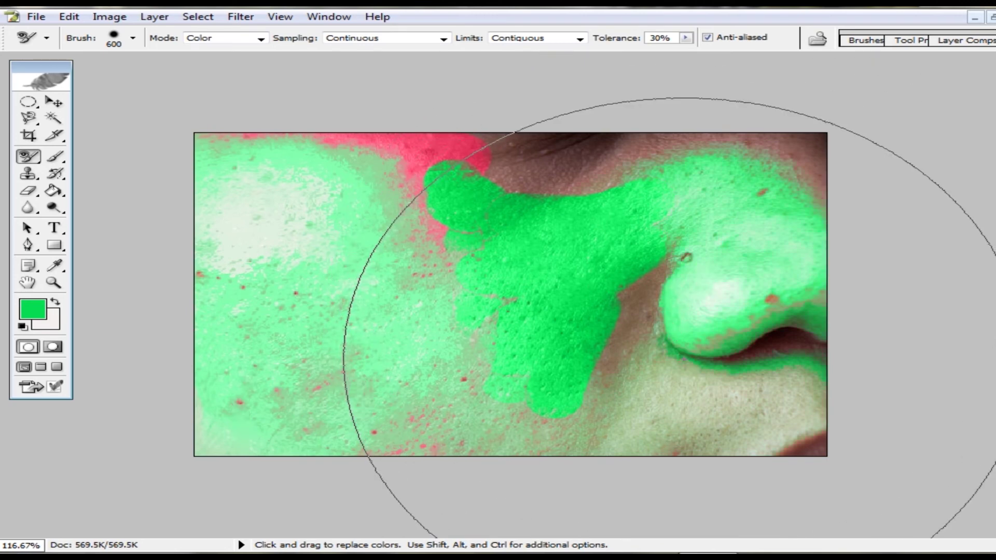
pyautogui.hotkey('ctrl', 'z')
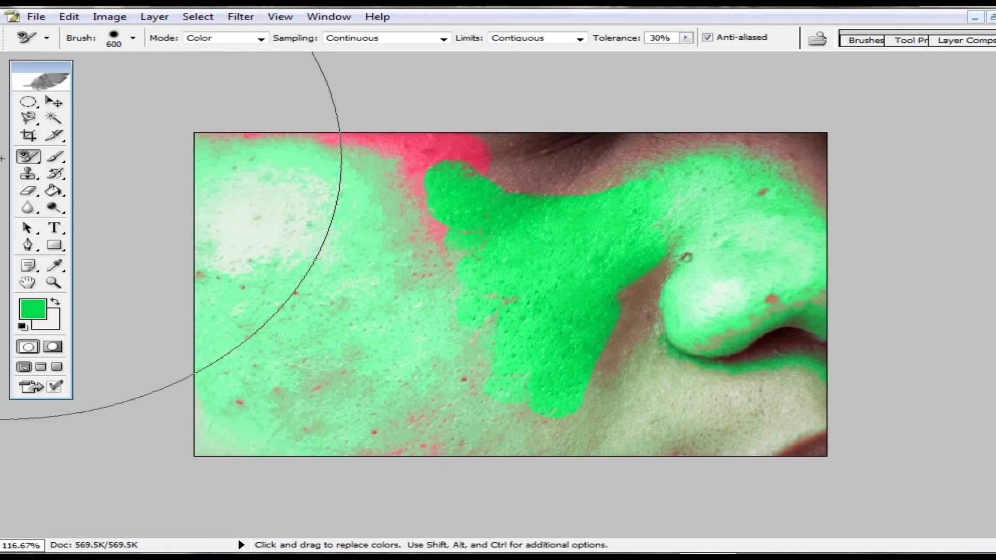
pyautogui.click(28, 174)
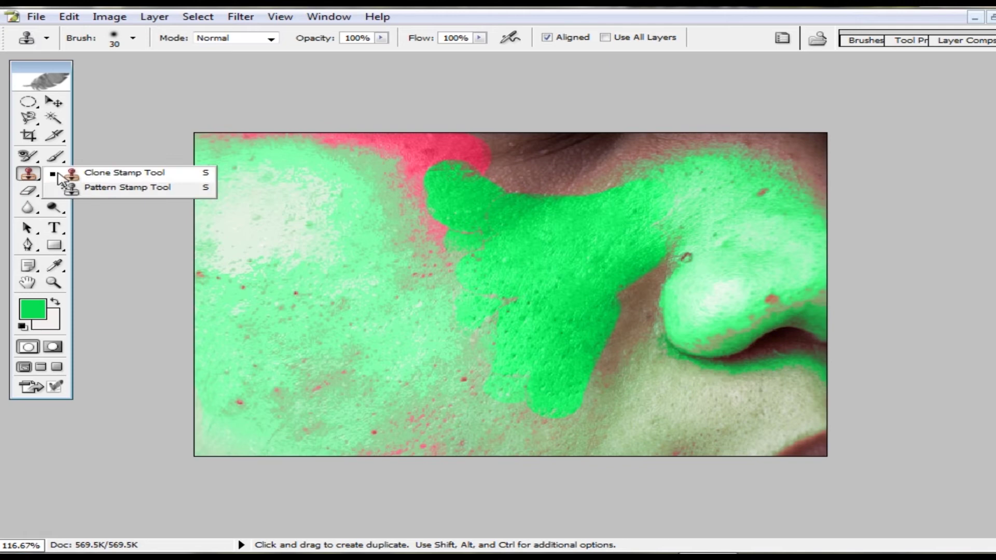
# - Switch to the Pattern Stamp Tool and revert the cheek photo's pink and green recolouring
pyautogui.click(49, 174)
pyautogui.click(29, 157)
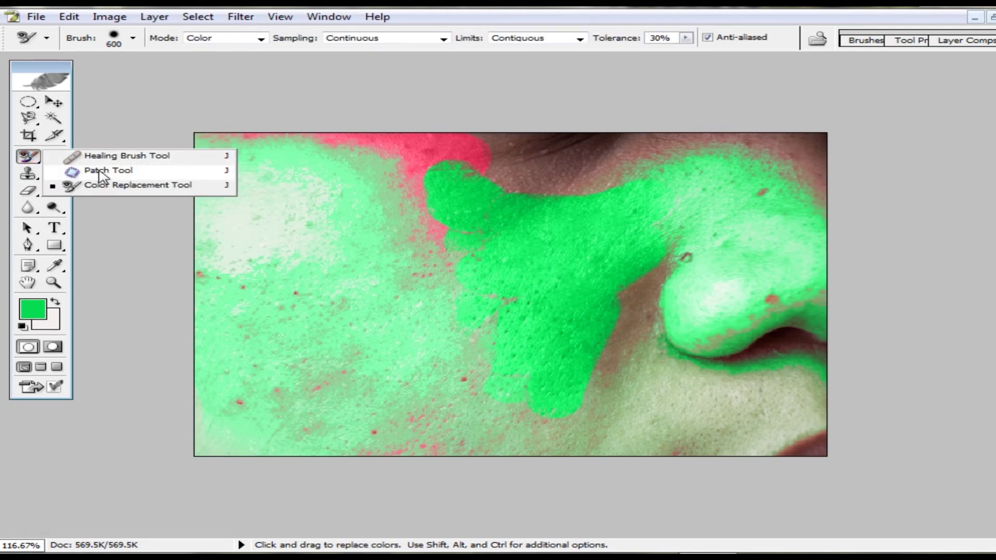
pyautogui.click(102, 173)
pyautogui.click(32, 181)
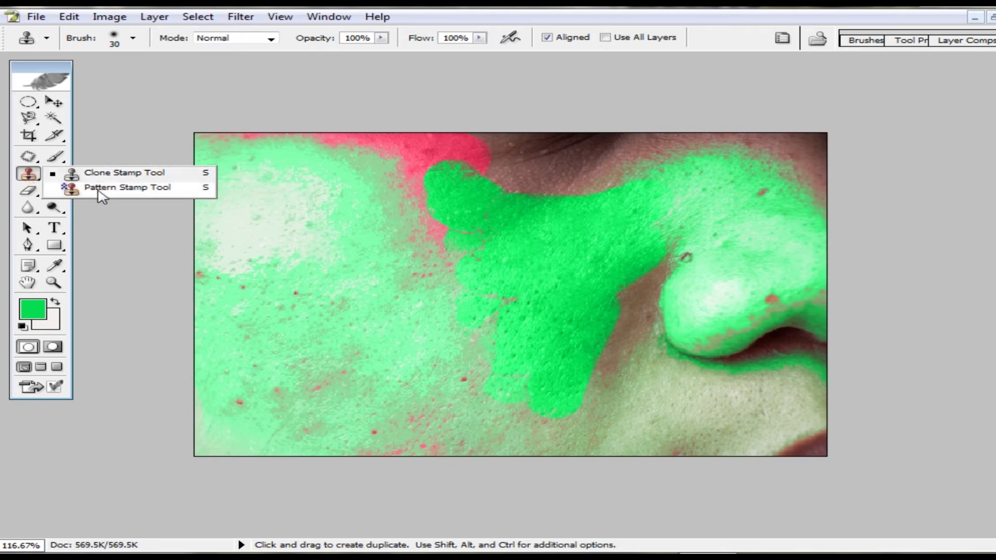
pyautogui.click(99, 189)
pyautogui.press('ctrl')
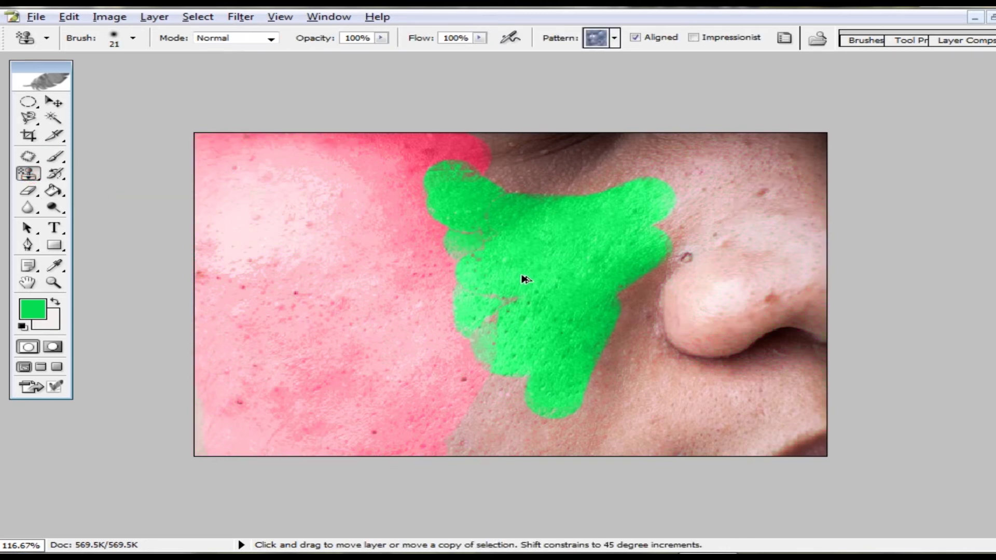
pyautogui.press('q')
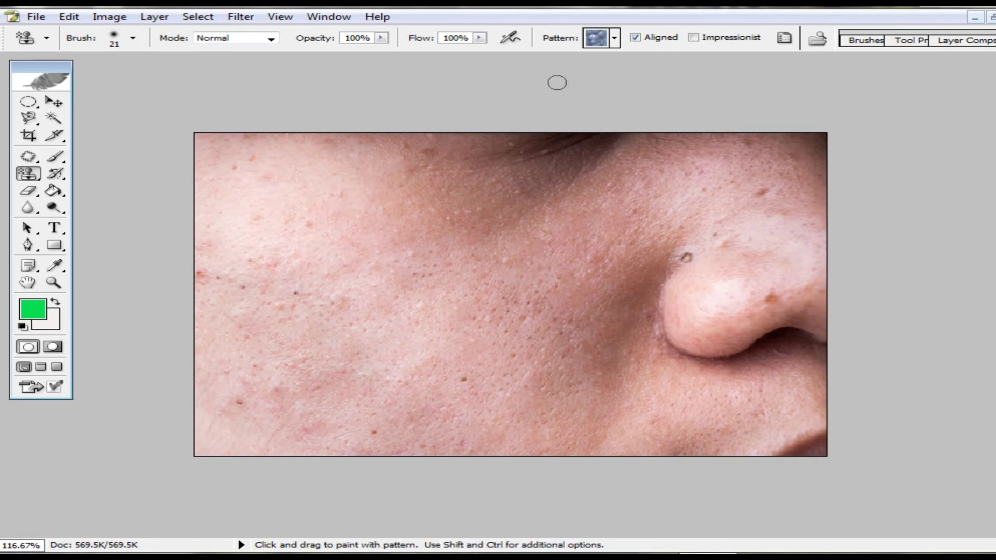
# - Pick the grey texture pattern and close the cheek photo without saving
pyautogui.click(615, 41)
pyautogui.click(566, 96)
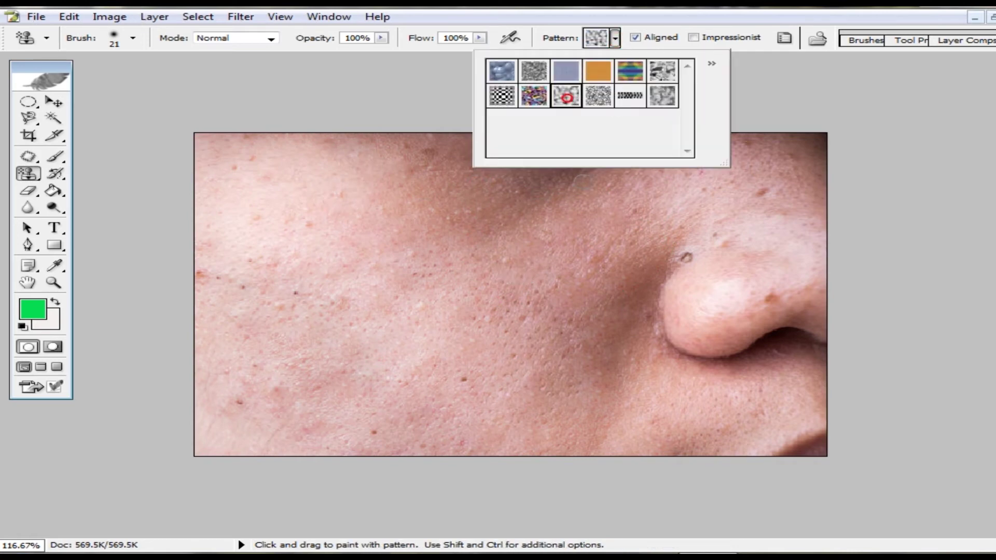
pyautogui.doubleClick(567, 96)
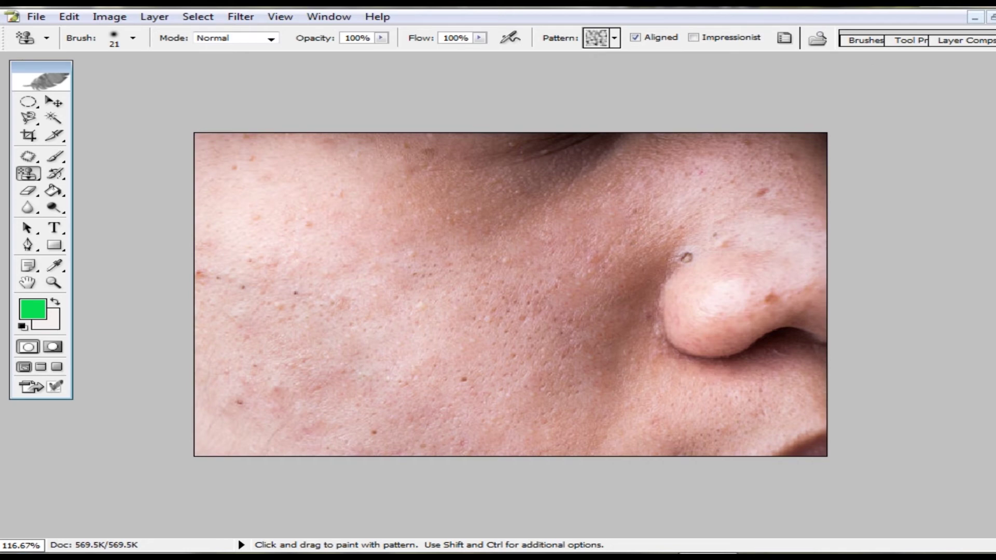
pyautogui.hotkey('ctrl', 'w')
pyautogui.click(530, 228)
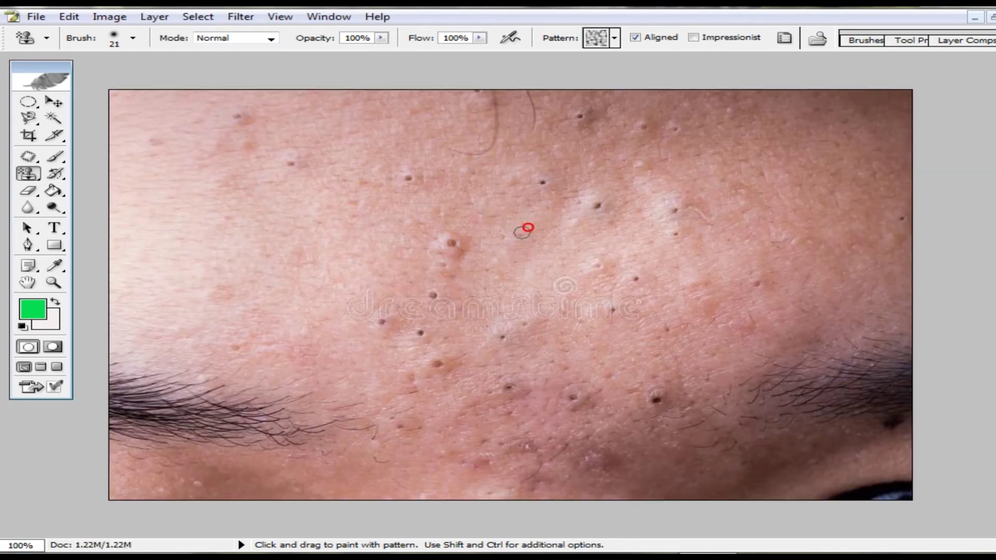
# - Close the forehead photo, open the Moroccan portrait file, and enlarge the Pattern Stamp brush
pyautogui.hotkey('ctrl', 'w')
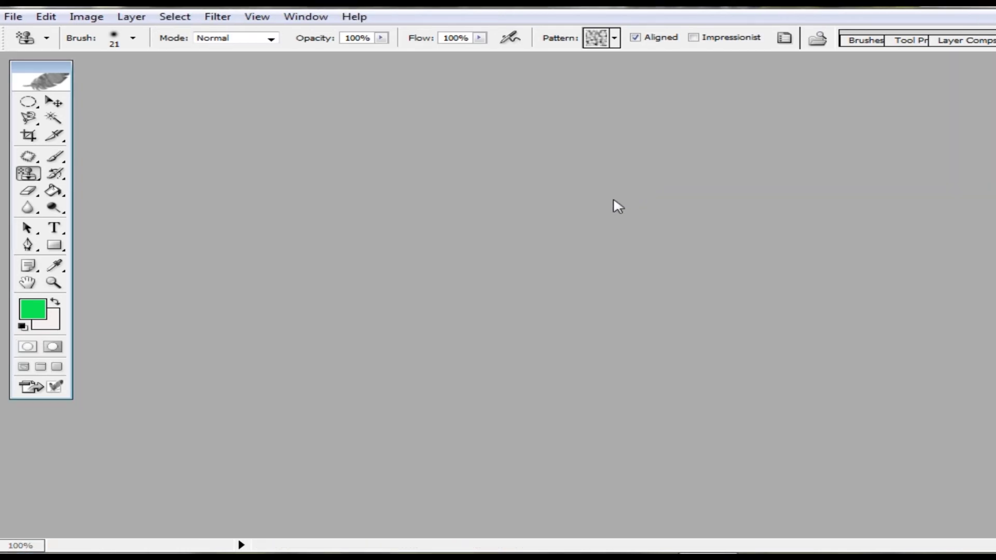
pyautogui.hotkey('ctrl', 'o')
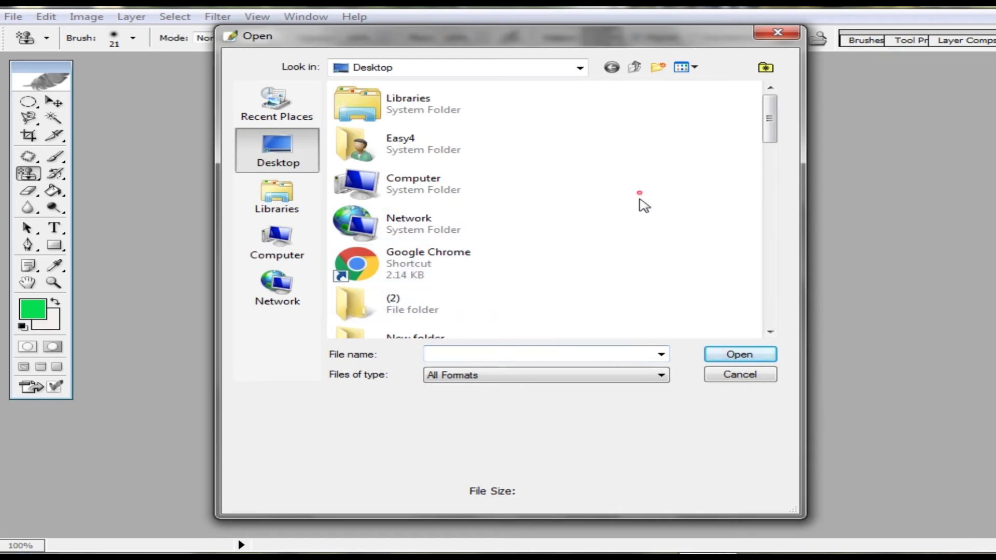
pyautogui.scroll(-10, 649, 249)
pyautogui.scroll(-3, 570, 234)
pyautogui.scroll(5, 526, 213)
pyautogui.doubleClick(368, 263)
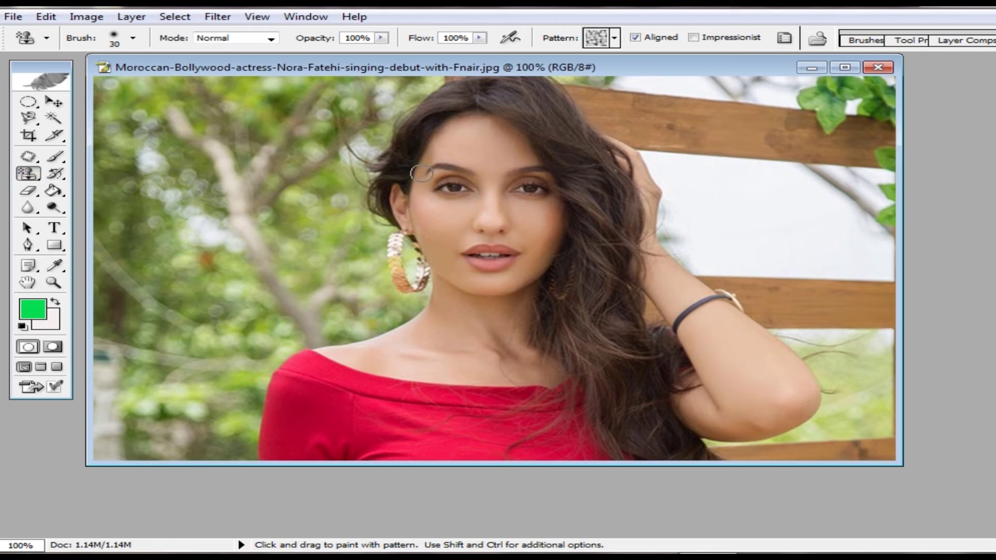
pyautogui.press(']')
pyautogui.press(']')
# - Paint the grey pattern down the portrait's right half, face and bottom-right corner, then undo it
pyautogui.click(29, 102)
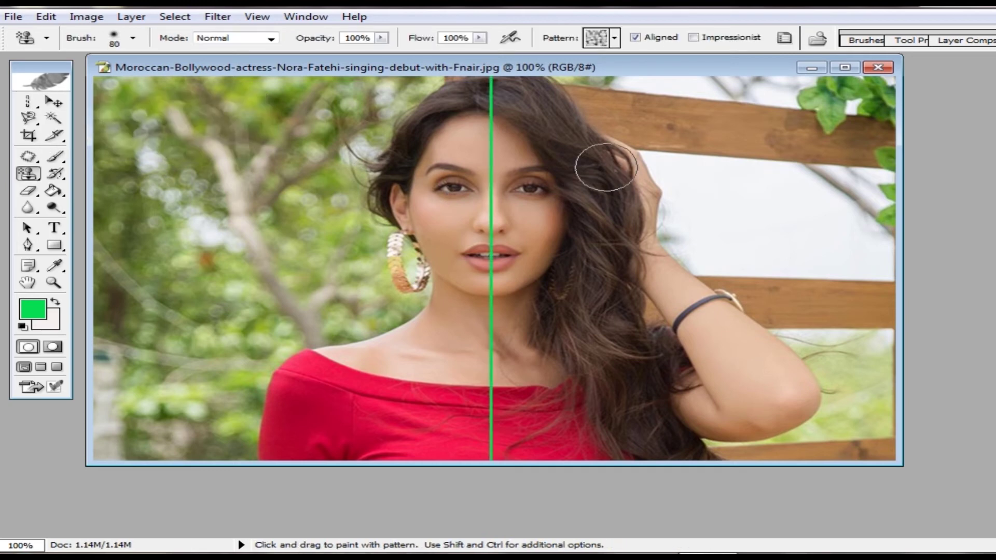
pyautogui.moveTo(560, 79)
pyautogui.mouseDown()
pyautogui.moveTo(583, 435)
pyautogui.moveTo(600, 111)
pyautogui.moveTo(850, 90)
pyautogui.moveTo(707, 129)
pyautogui.moveTo(848, 197)
pyautogui.moveTo(707, 300)
pyautogui.moveTo(841, 263)
pyautogui.moveTo(712, 434)
pyautogui.moveTo(689, 409)
pyautogui.mouseUp()
pyautogui.press('[')
pyautogui.press('[')
pyautogui.press('[')
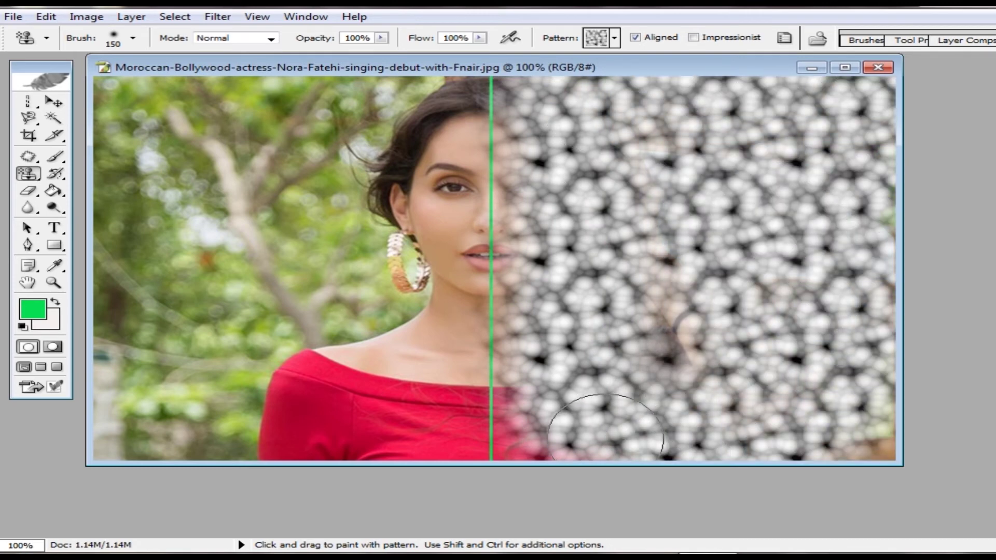
pyautogui.moveTo(520, 447)
pyautogui.mouseDown()
pyautogui.moveTo(505, 420)
pyautogui.moveTo(522, 79)
pyautogui.mouseUp()
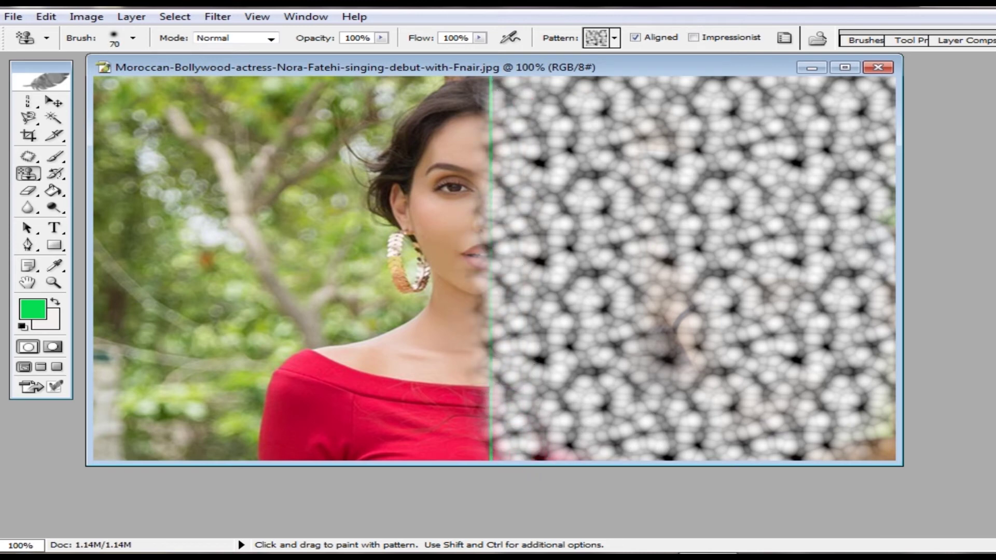
pyautogui.moveTo(879, 456); pyautogui.dragTo(886, 443)
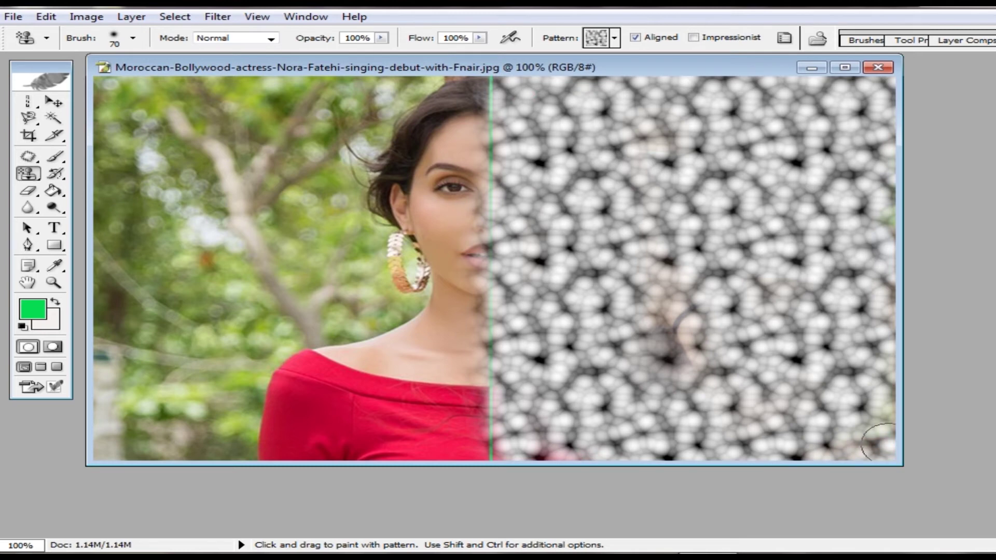
pyautogui.hotkey('ctrl', 'alt', 'z')
pyautogui.hotkey('ctrl', 'alt', 'z')
pyautogui.hotkey('ctrl', 'alt', 'z')
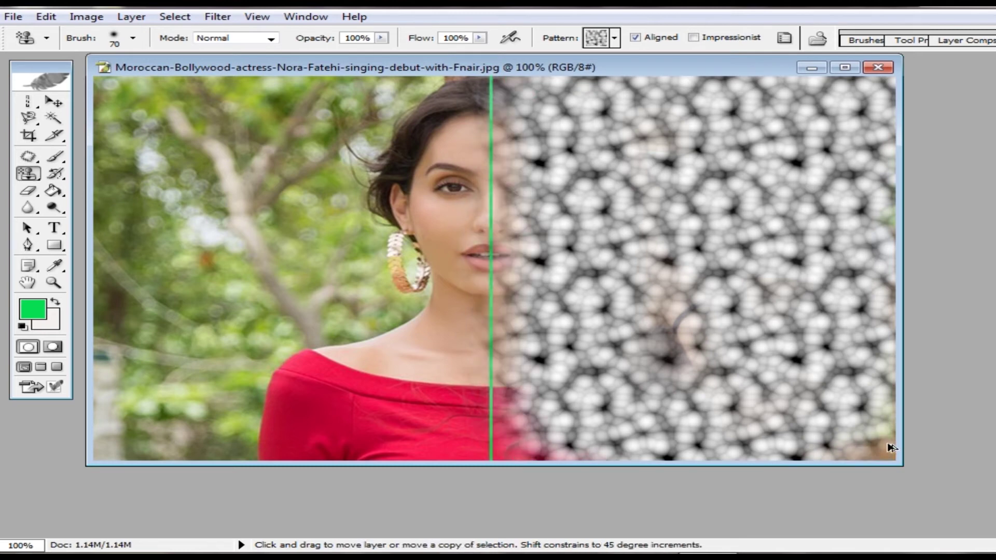
pyautogui.hotkey('ctrl', 'alt', 'z')
pyautogui.hotkey('ctrl', 'alt', 'z')
pyautogui.click(28, 102)
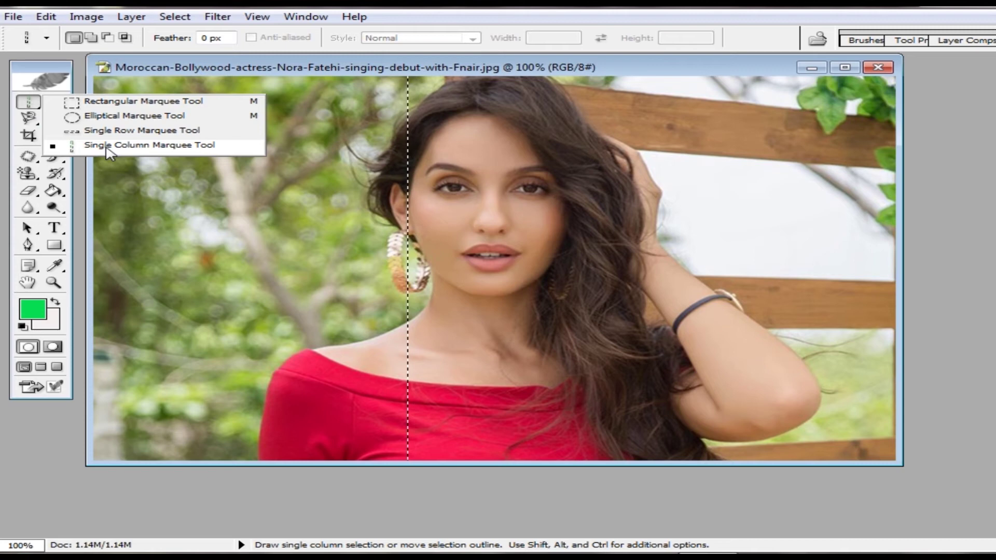
# - Select then deselect a single pixel column, and stamp a vertical pattern strip down the photo
pyautogui.click(107, 146)
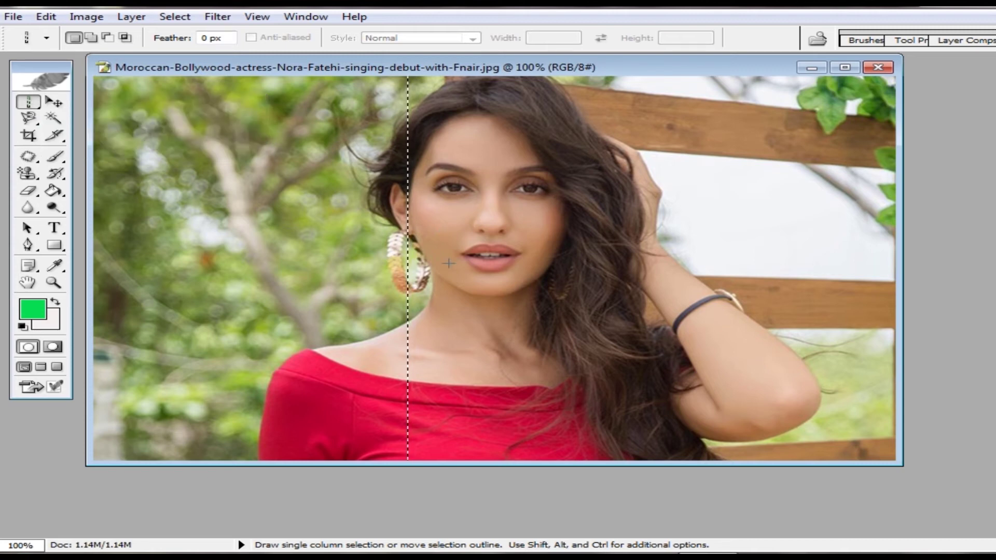
pyautogui.hotkey('ctrl', 'd')
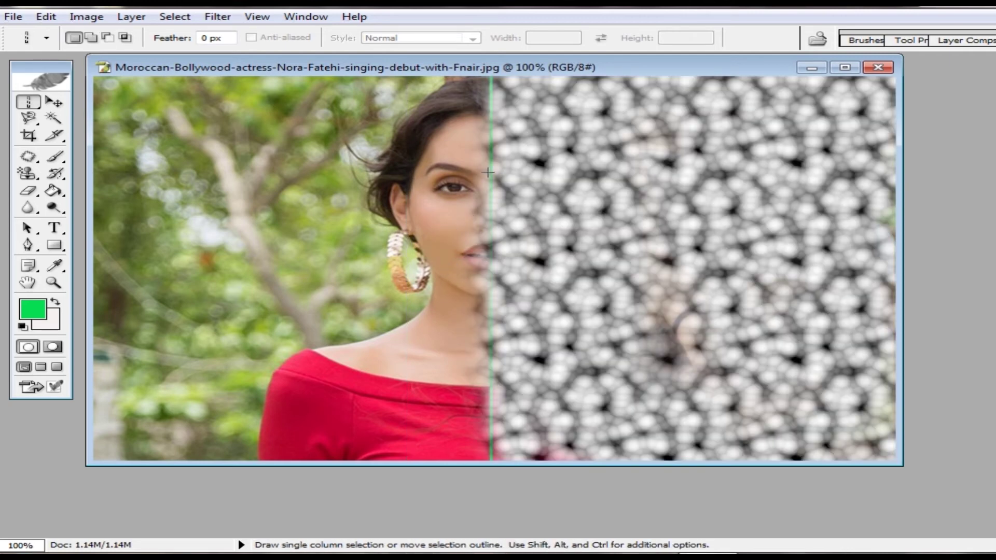
pyautogui.click(30, 174)
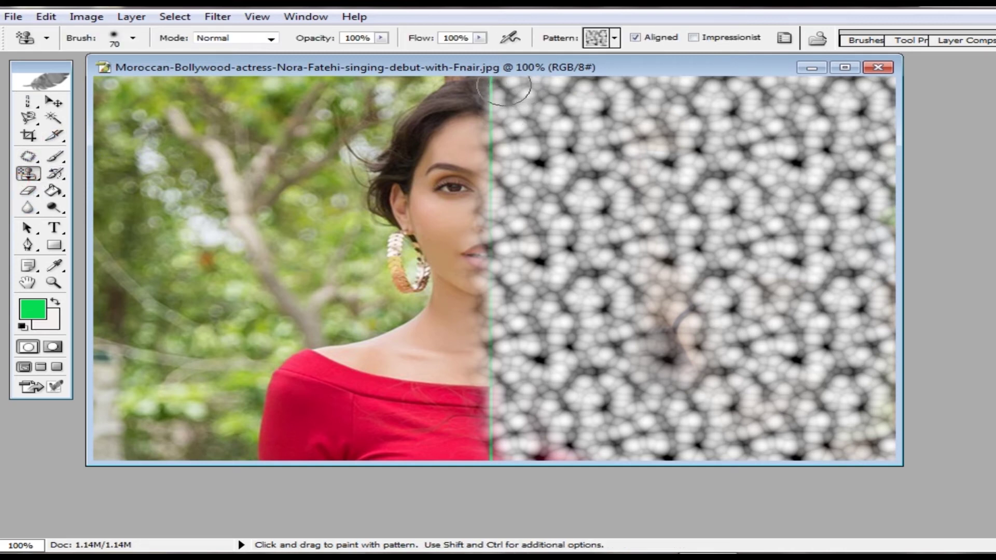
pyautogui.keyDown('shift'); pyautogui.click(508, 460); pyautogui.keyUp('shift')
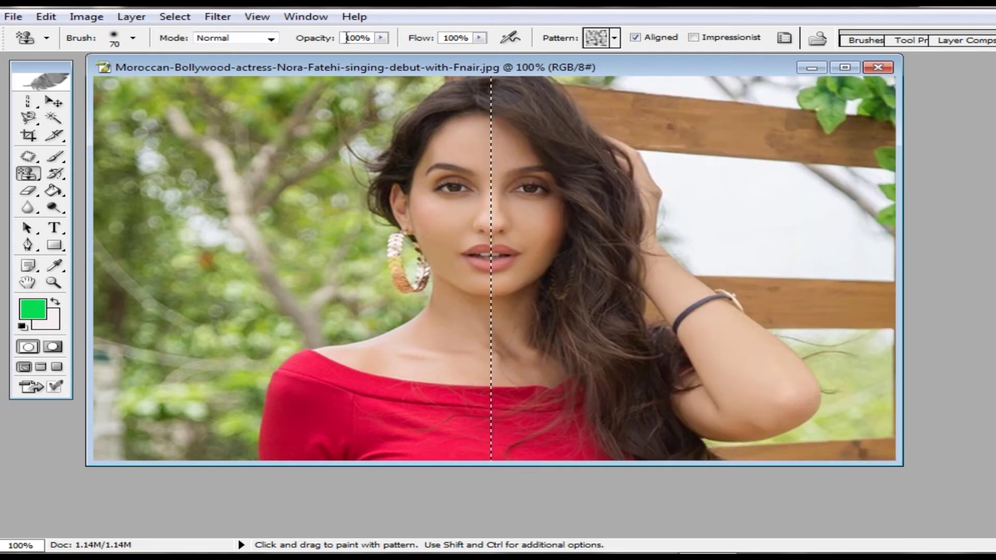
pyautogui.click(382, 39)
# - Lower Pattern Stamp opacity to 43% and paint faint pattern over the hair and fence
pyautogui.click(381, 38)
pyautogui.moveTo(381, 52); pyautogui.dragTo(323, 52)
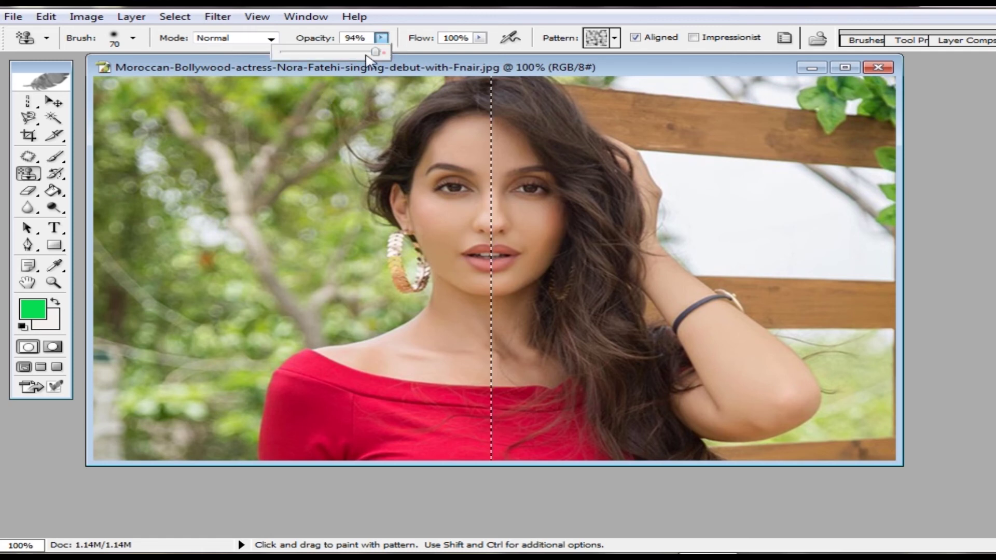
pyautogui.click(517, 99)
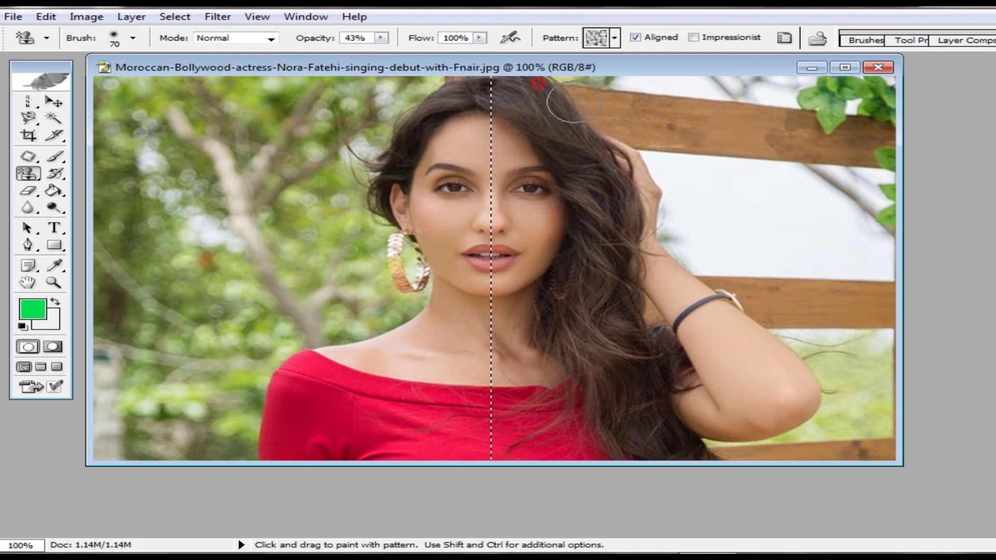
pyautogui.press('ctrl')
pyautogui.moveTo(519, 96); pyautogui.dragTo(781, 99)
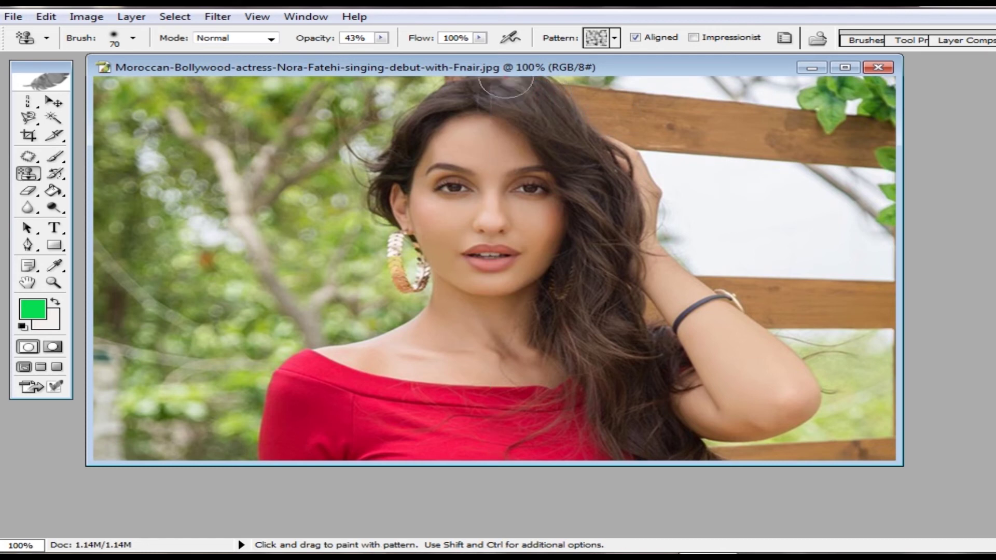
pyautogui.moveTo(518, 106); pyautogui.dragTo(882, 111)
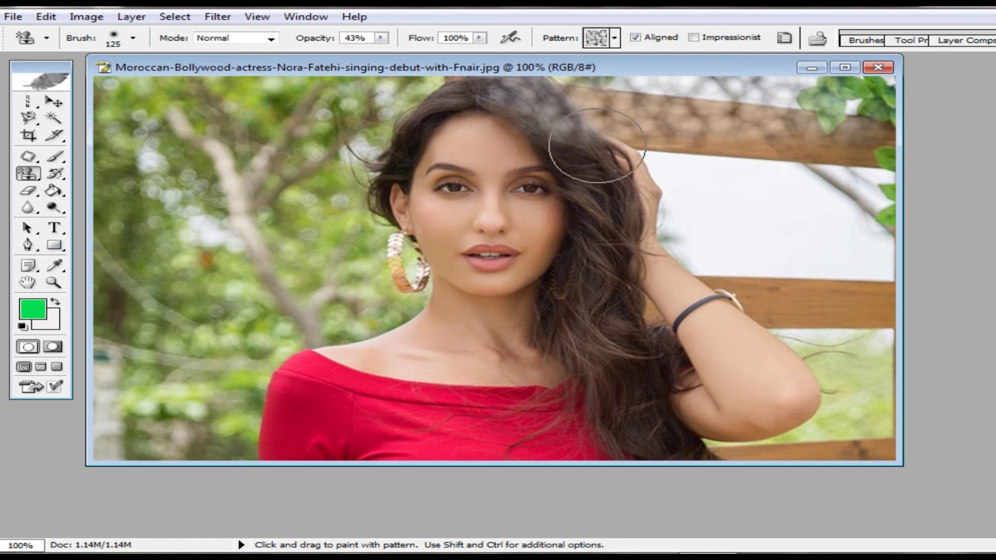
pyautogui.moveTo(554, 124)
pyautogui.mouseDown()
pyautogui.moveTo(649, 150)
pyautogui.moveTo(752, 194)
pyautogui.moveTo(799, 322)
pyautogui.moveTo(856, 200)
pyautogui.moveTo(845, 436)
pyautogui.moveTo(752, 415)
pyautogui.moveTo(675, 316)
pyautogui.moveTo(597, 130)
pyautogui.moveTo(566, 394)
pyautogui.moveTo(597, 441)
pyautogui.mouseUp()
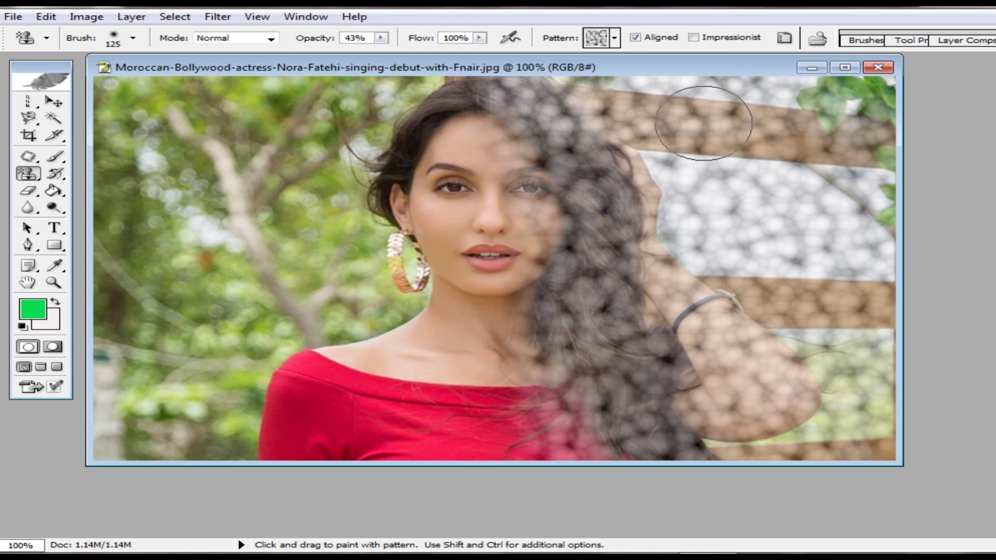
# - Switch to the last pattern in the list and paint it down through the hair
pyautogui.click(615, 41)
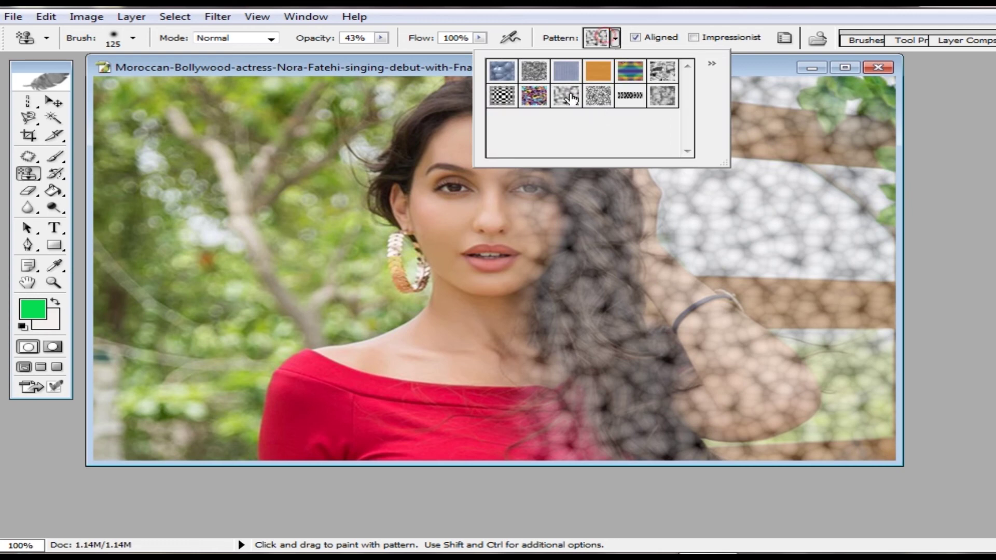
pyautogui.click(663, 101)
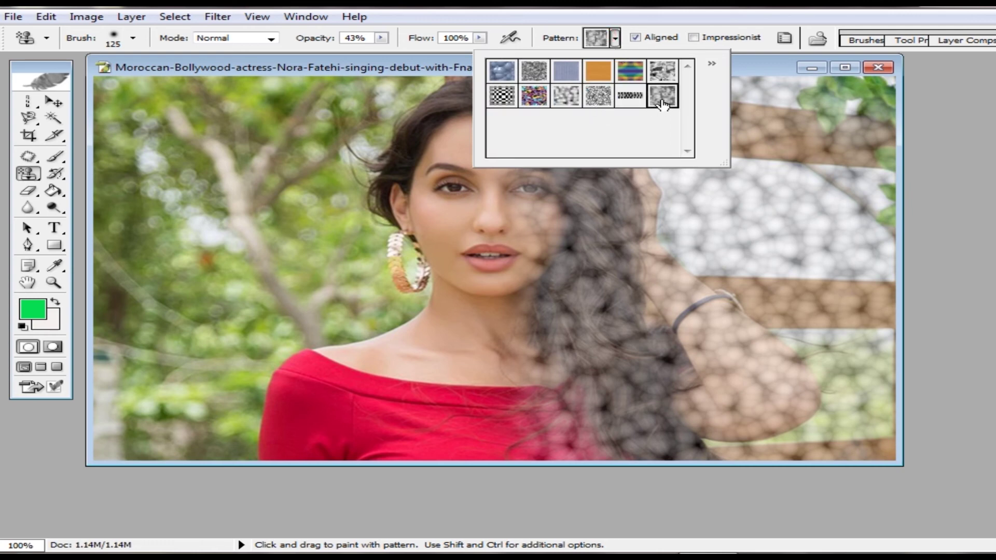
pyautogui.click(664, 95)
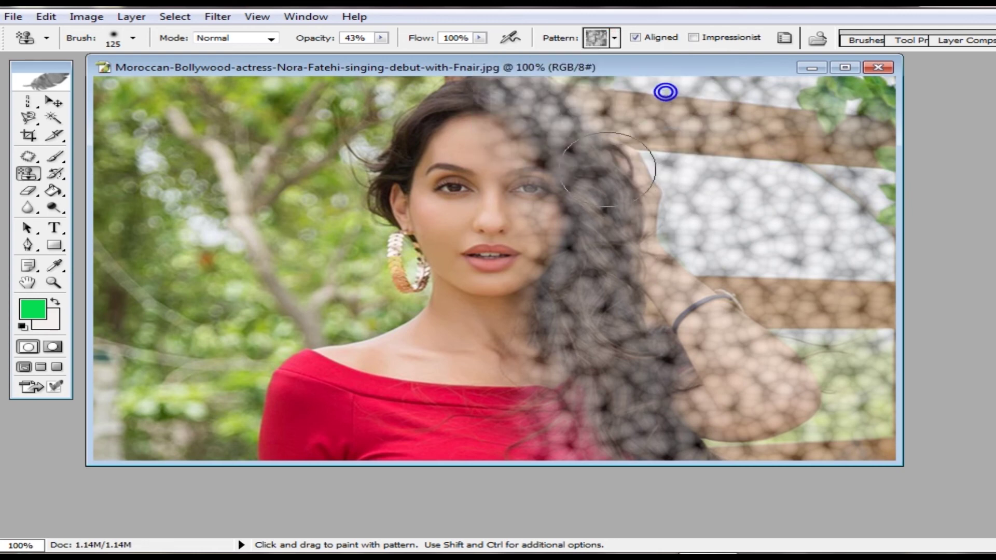
pyautogui.moveTo(565, 86)
pyautogui.mouseDown()
pyautogui.moveTo(581, 319)
pyautogui.moveTo(718, 389)
pyautogui.mouseUp()
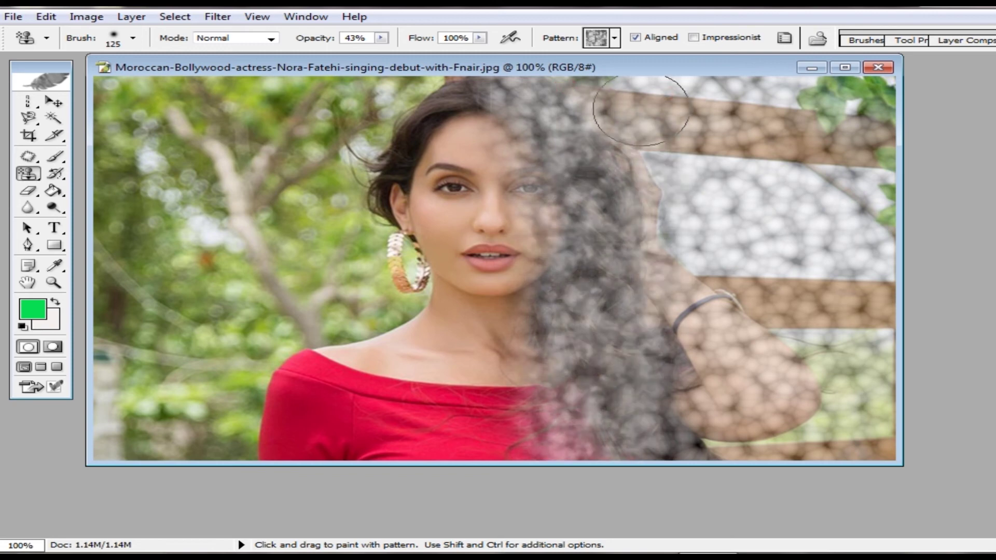
pyautogui.click(481, 38)
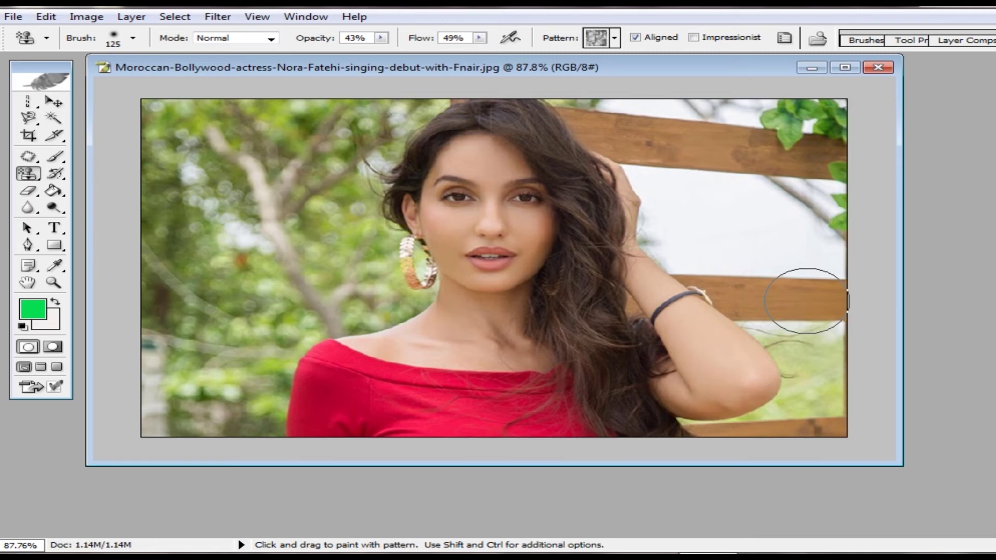
# - Define the whole portrait as a pattern named 'new' and close the photo without saving
pyautogui.click(49, 17)
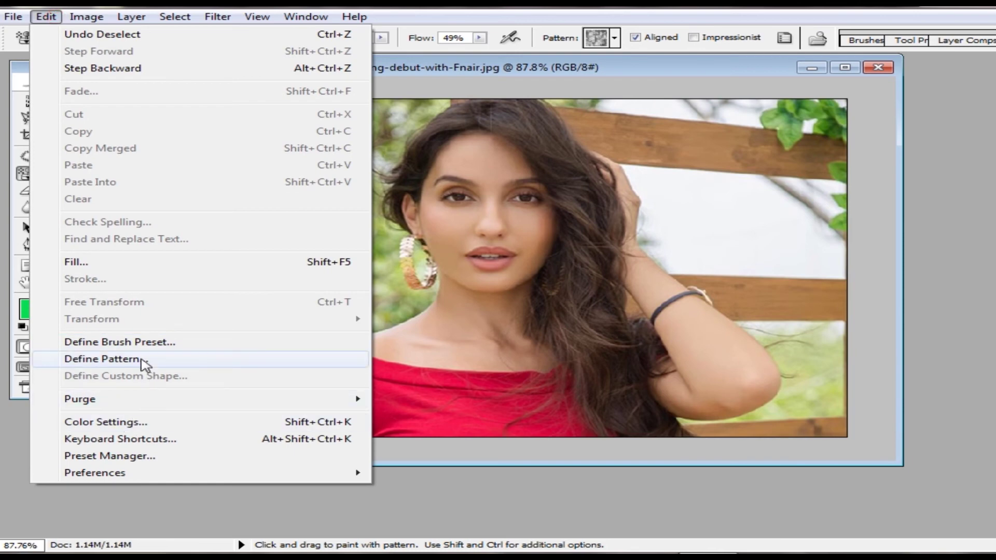
pyautogui.click(145, 365)
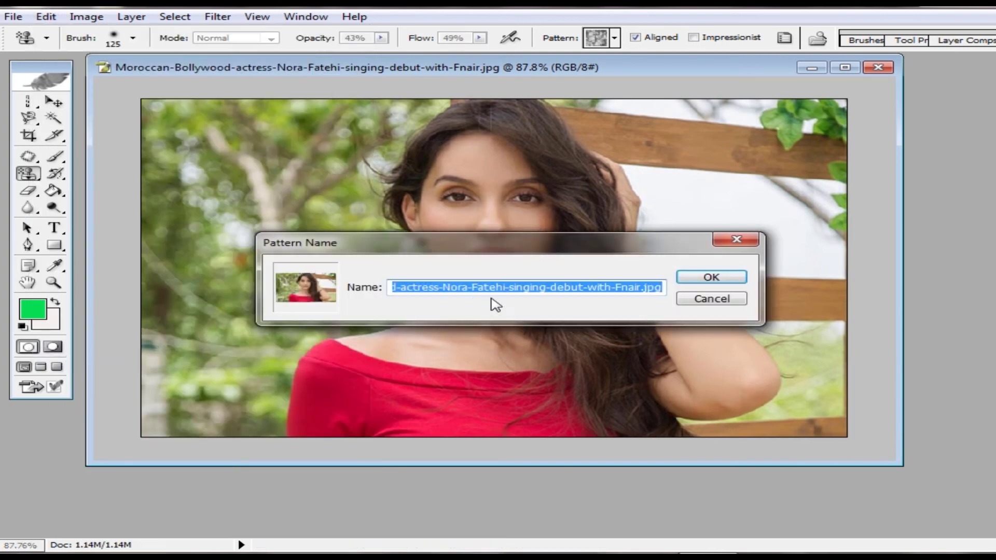
pyautogui.write('new')
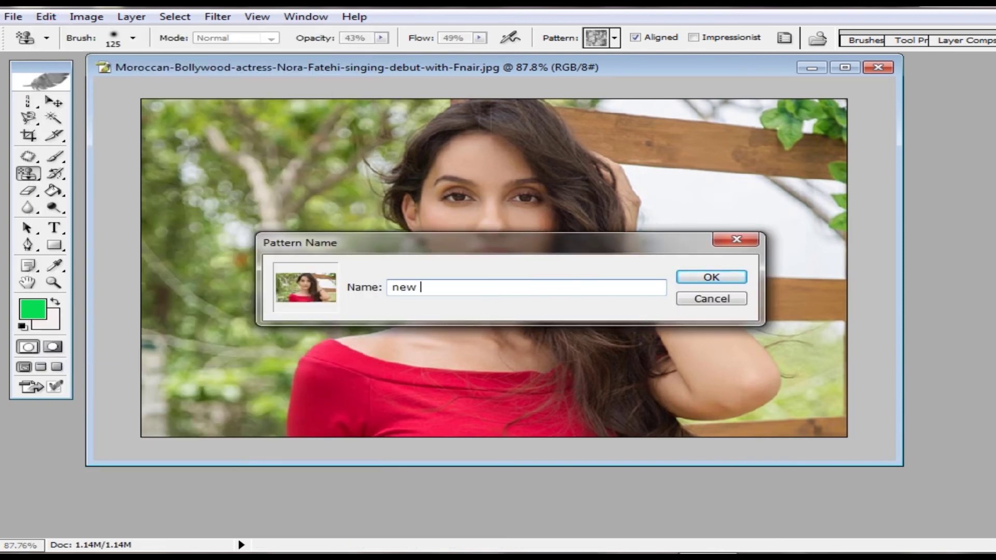
pyautogui.click(712, 277)
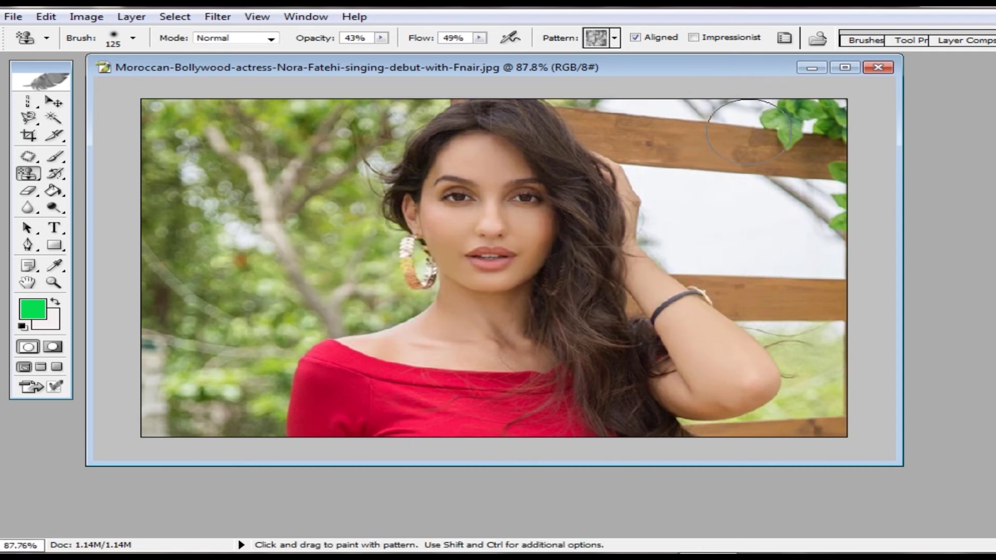
pyautogui.click(876, 68)
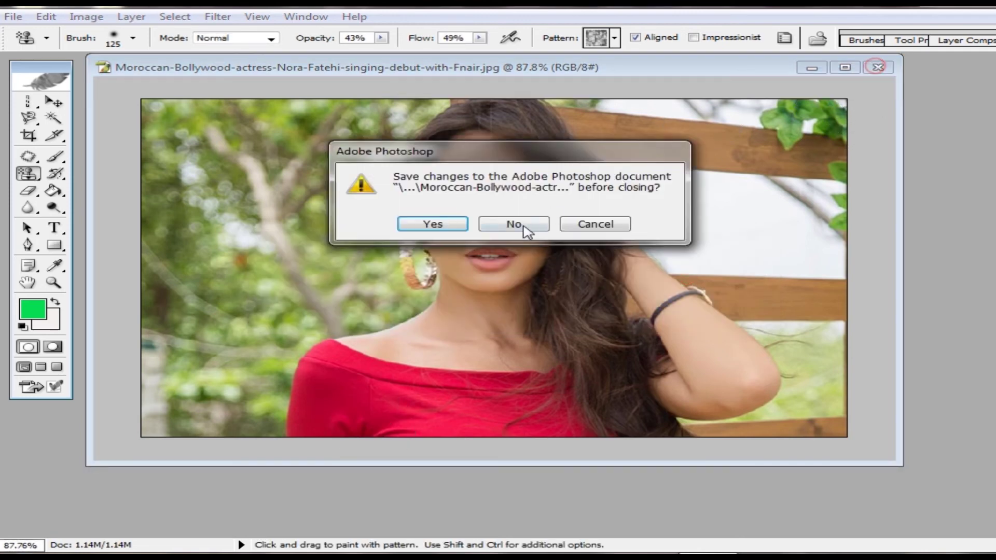
pyautogui.click(513, 228)
# - Create a new blank document from the A4 preset and maximize its window
pyautogui.click(11, 16)
pyautogui.click(35, 34)
pyautogui.click(440, 223)
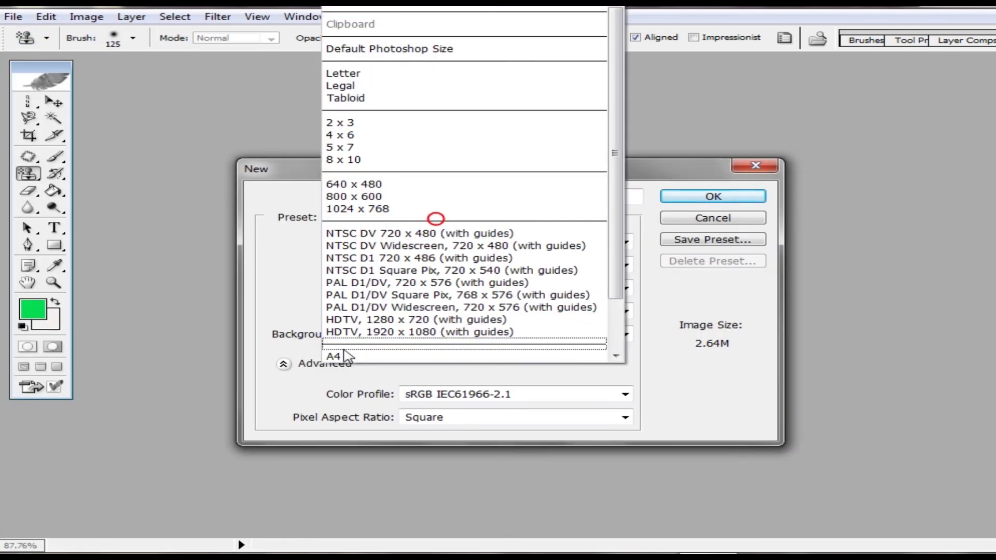
pyautogui.scroll(-2, 342, 353)
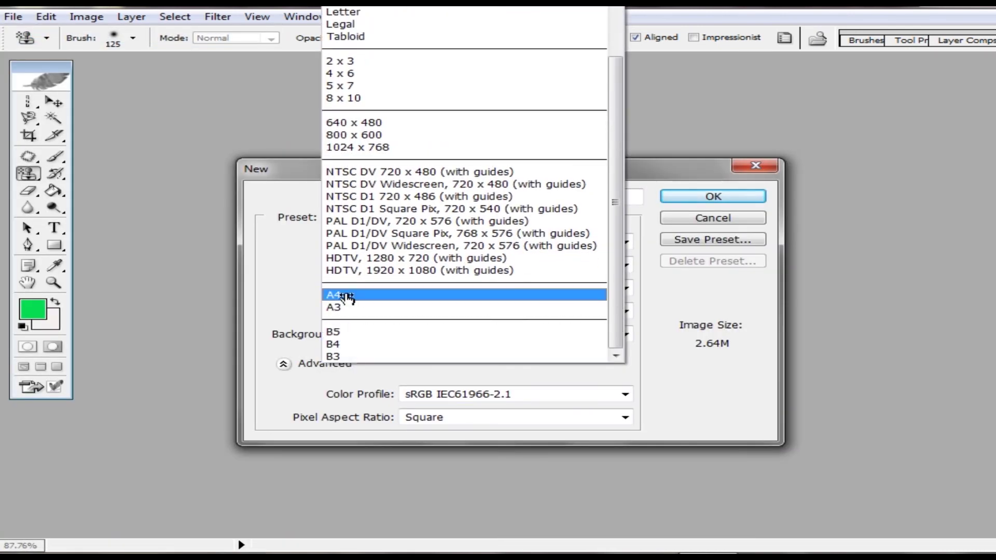
pyautogui.click(350, 295)
pyautogui.click(712, 196)
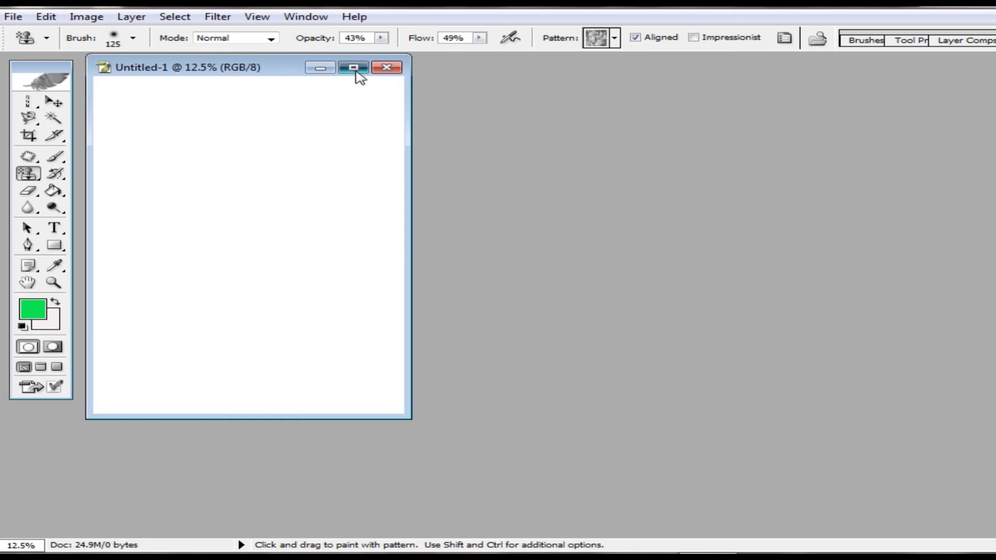
pyautogui.click(354, 68)
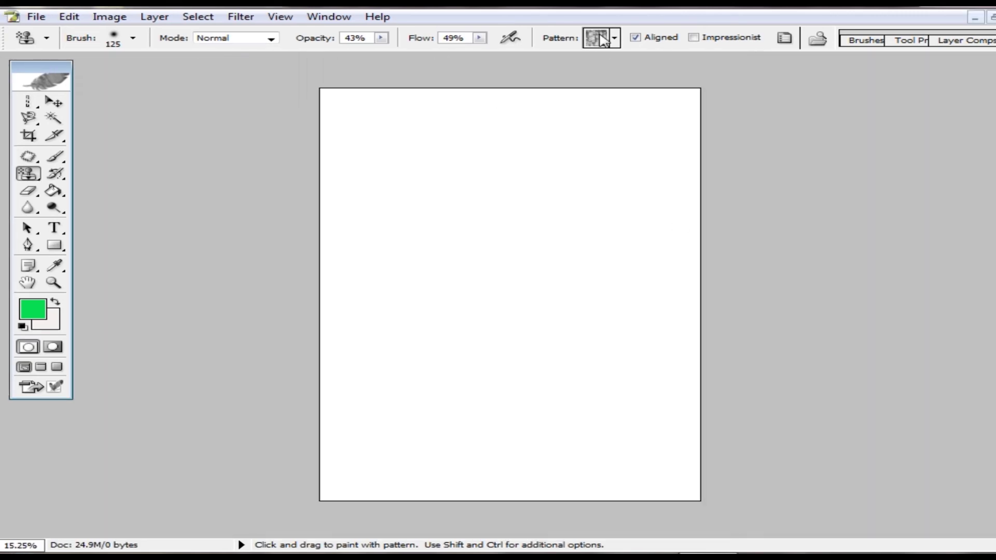
# - Tile the portrait pattern over the whole page at brush 800 and 100% opacity, then close it
pyautogui.click(615, 38)
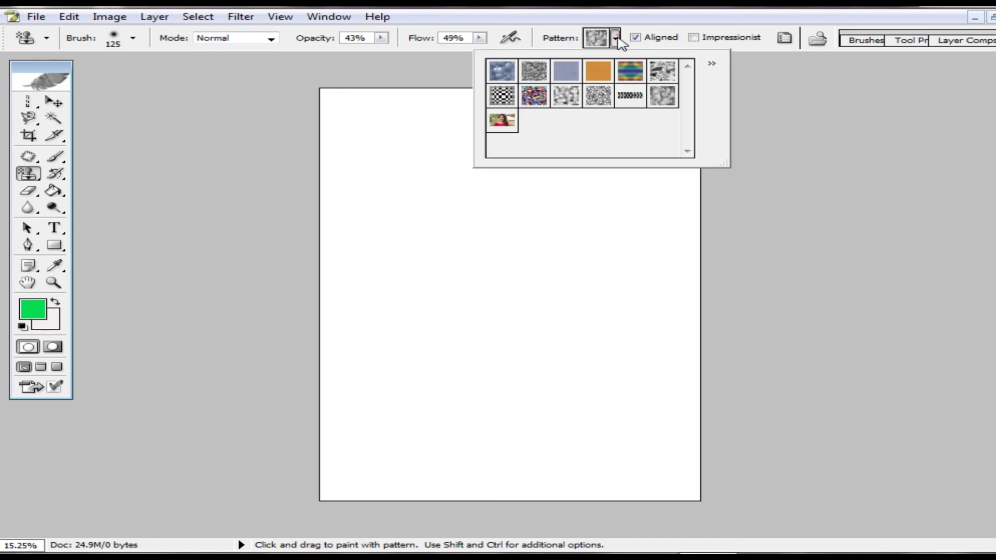
pyautogui.doubleClick(507, 124)
pyautogui.press(']')
pyautogui.press(']')
pyautogui.press(']')
pyautogui.press(']')
pyautogui.press(']')
pyautogui.moveTo(405, 118)
pyautogui.mouseDown()
pyautogui.moveTo(616, 123)
pyautogui.moveTo(629, 145)
pyautogui.moveTo(344, 160)
pyautogui.moveTo(657, 175)
pyautogui.moveTo(611, 451)
pyautogui.moveTo(618, 266)
pyautogui.moveTo(659, 441)
pyautogui.mouseUp()
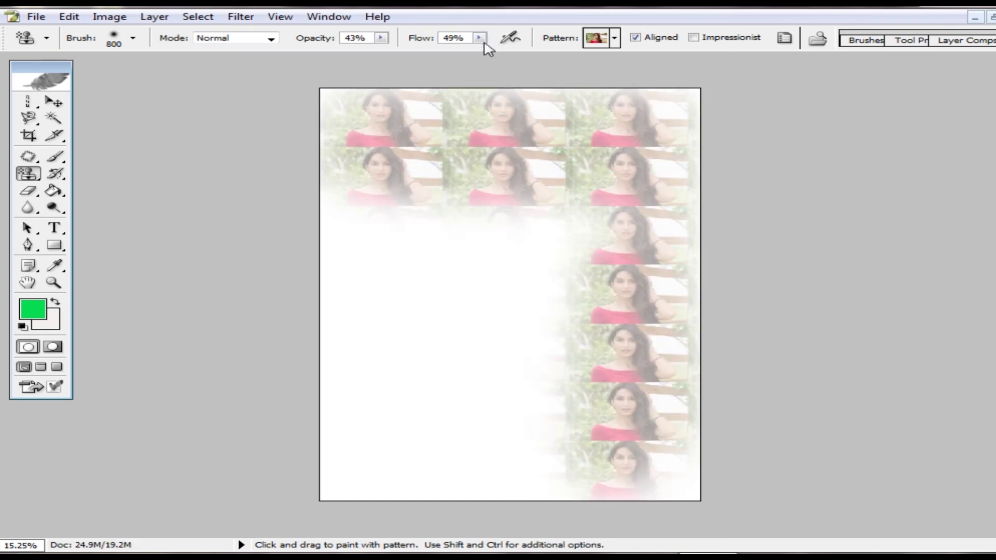
pyautogui.click(381, 38)
pyautogui.moveTo(384, 53); pyautogui.dragTo(567, 84)
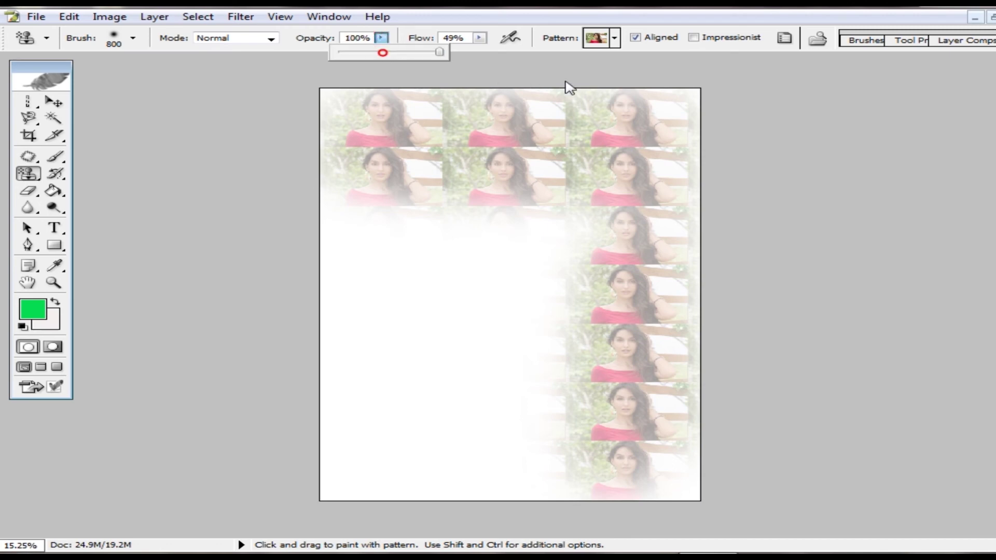
pyautogui.moveTo(382, 175)
pyautogui.mouseDown()
pyautogui.moveTo(406, 454)
pyautogui.moveTo(408, 249)
pyautogui.mouseUp()
pyautogui.moveTo(476, 363)
pyautogui.mouseDown()
pyautogui.moveTo(520, 267)
pyautogui.moveTo(524, 466)
pyautogui.moveTo(569, 165)
pyautogui.moveTo(518, 114)
pyautogui.moveTo(648, 111)
pyautogui.moveTo(645, 360)
pyautogui.moveTo(667, 488)
pyautogui.moveTo(566, 373)
pyautogui.moveTo(545, 300)
pyautogui.moveTo(367, 111)
pyautogui.moveTo(365, 327)
pyautogui.moveTo(344, 467)
pyautogui.moveTo(622, 462)
pyautogui.moveTo(654, 321)
pyautogui.moveTo(612, 244)
pyautogui.mouseUp()
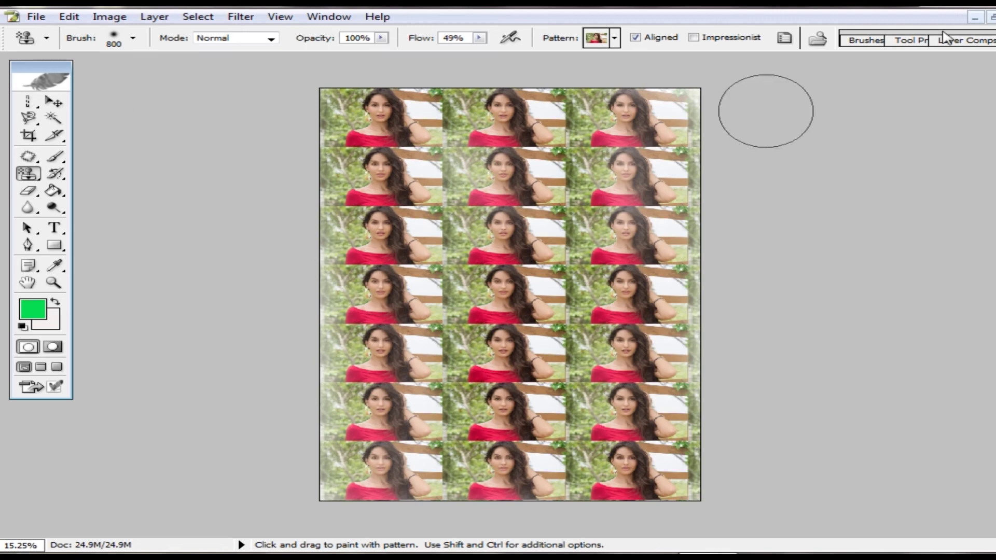
pyautogui.hotkey('ctrl', 'w')
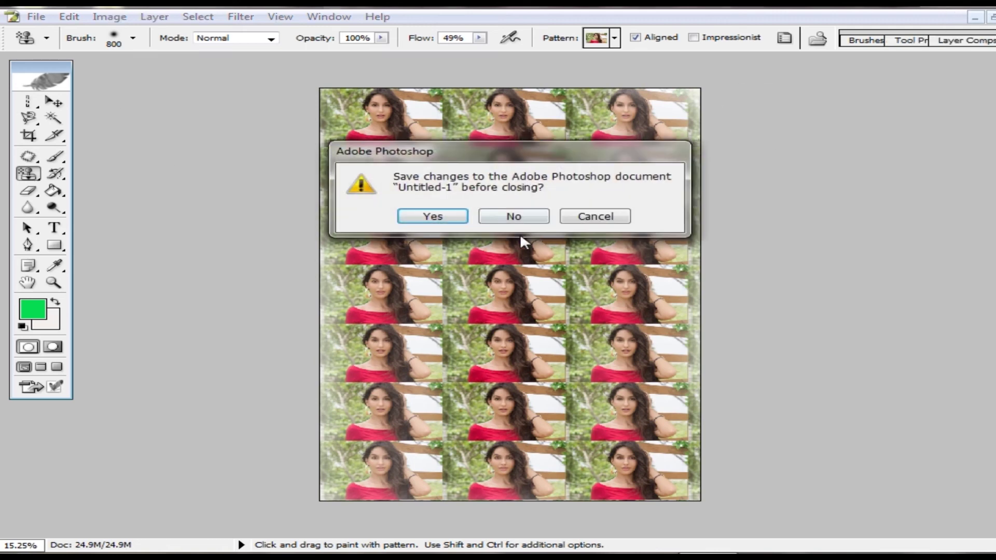
# - Discard the portrait page and create a new blank A4 document
pyautogui.click(518, 222)
pyautogui.click(13, 16)
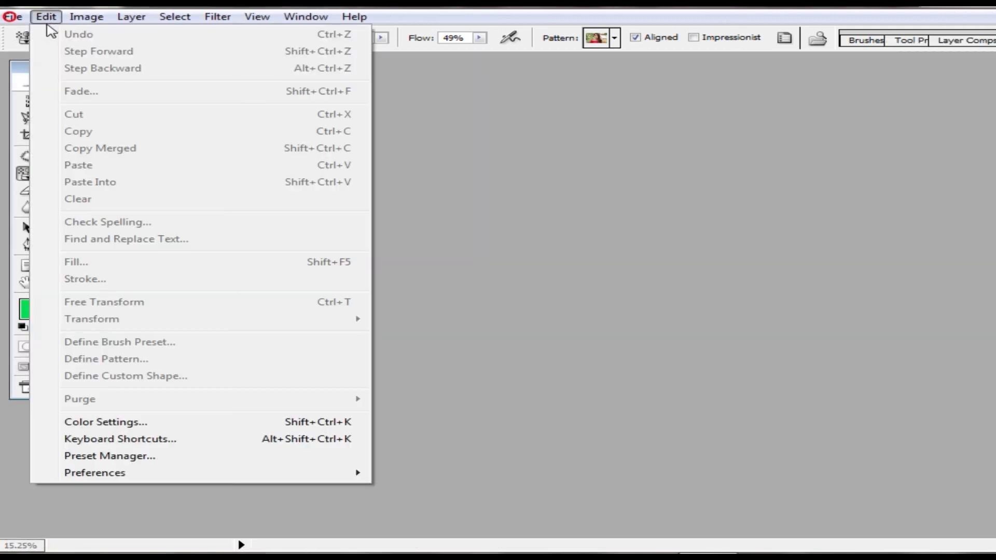
pyautogui.click(40, 34)
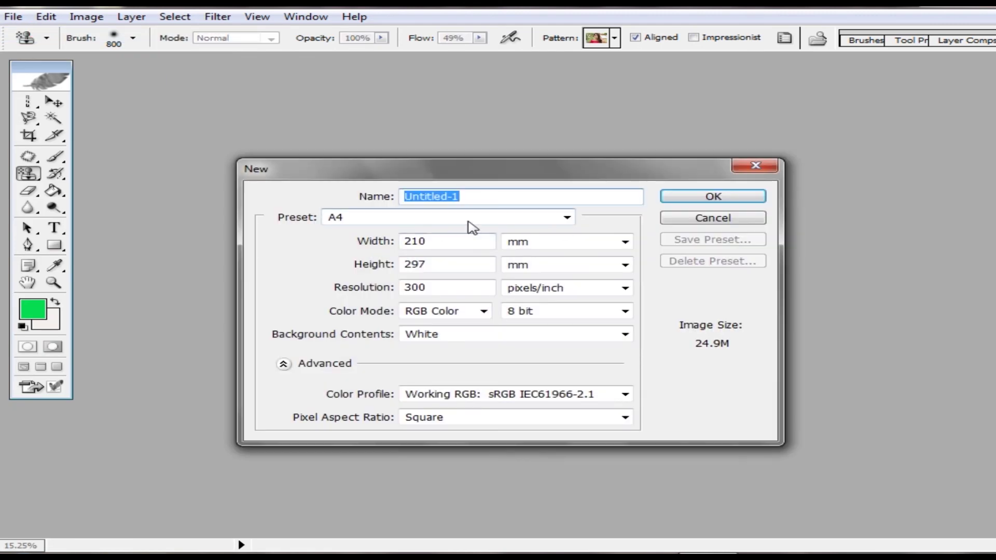
pyautogui.click(687, 197)
# - Set the foreground colour to a bright green and brush a green dot
pyautogui.press('i')
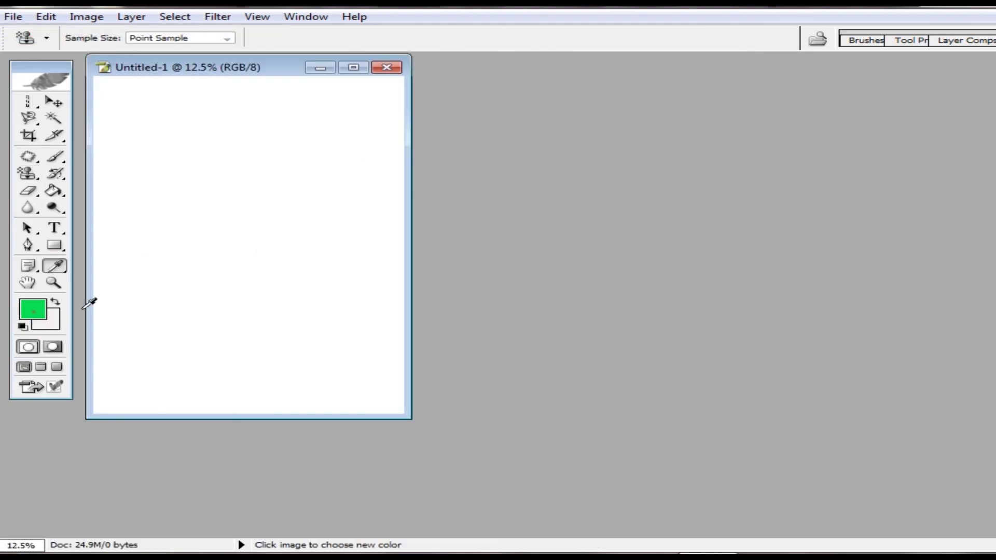
pyautogui.click(32, 311)
pyautogui.click(506, 200)
pyautogui.click(705, 179)
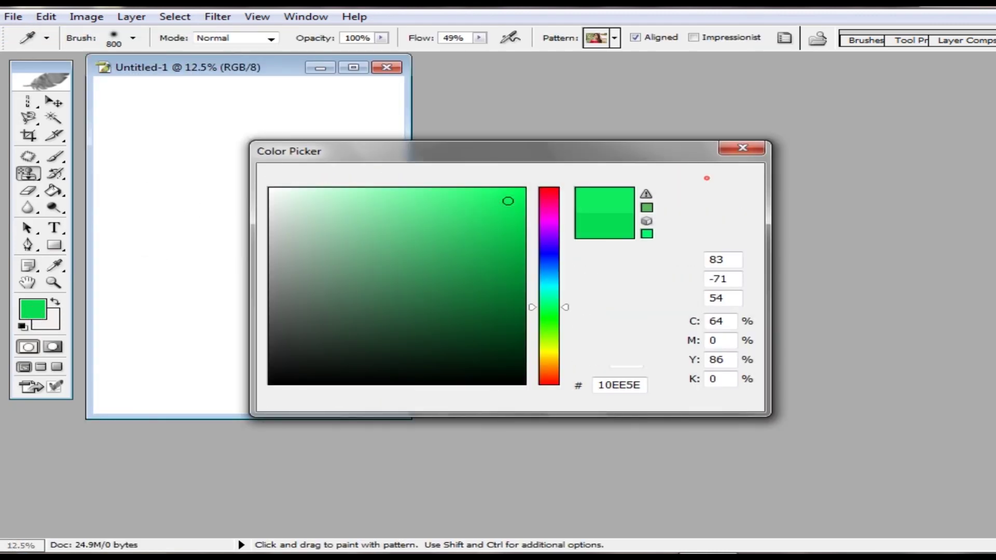
pyautogui.click(55, 157)
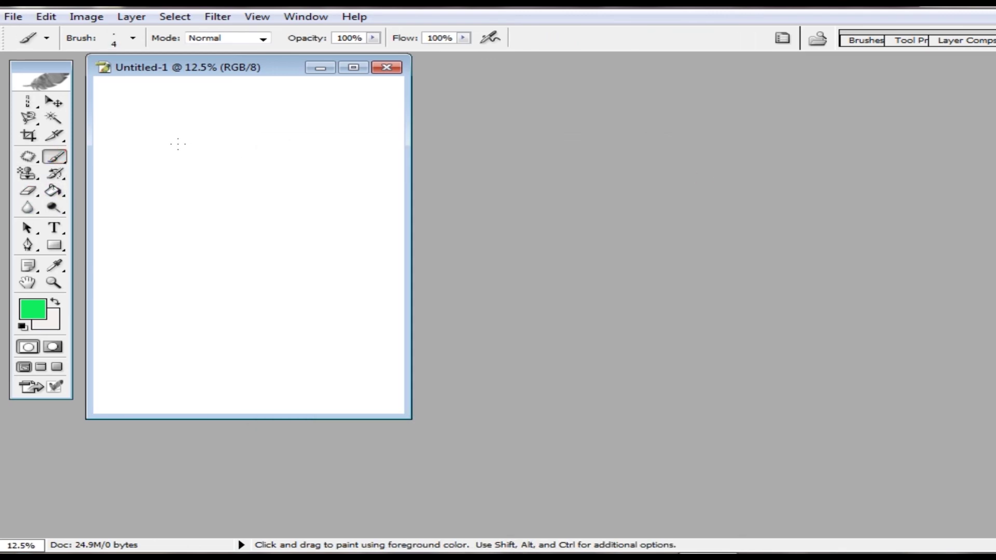
pyautogui.click(156, 132)
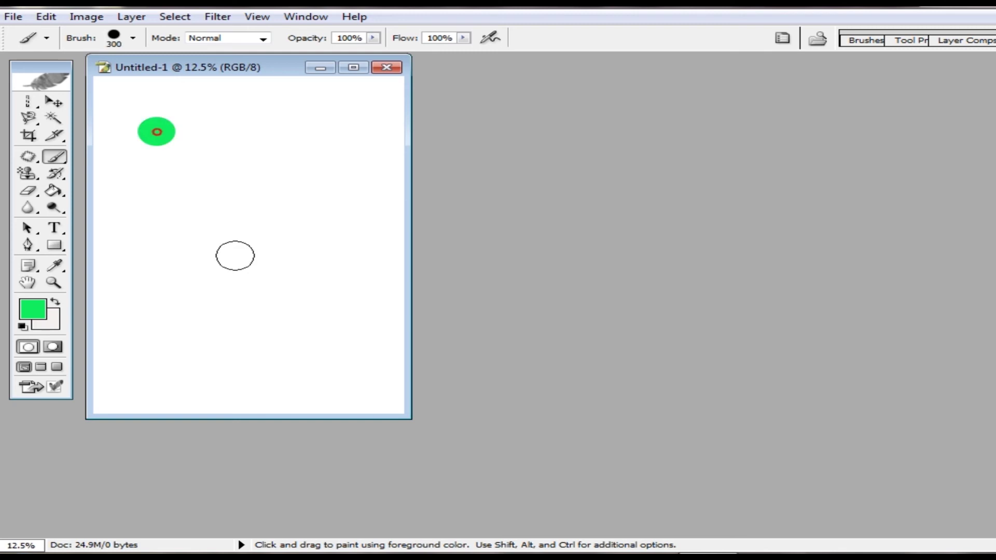
# - Set a dark red background, swap the colours, and paint a dark red dot below
pyautogui.click(50, 321)
pyautogui.click(407, 268)
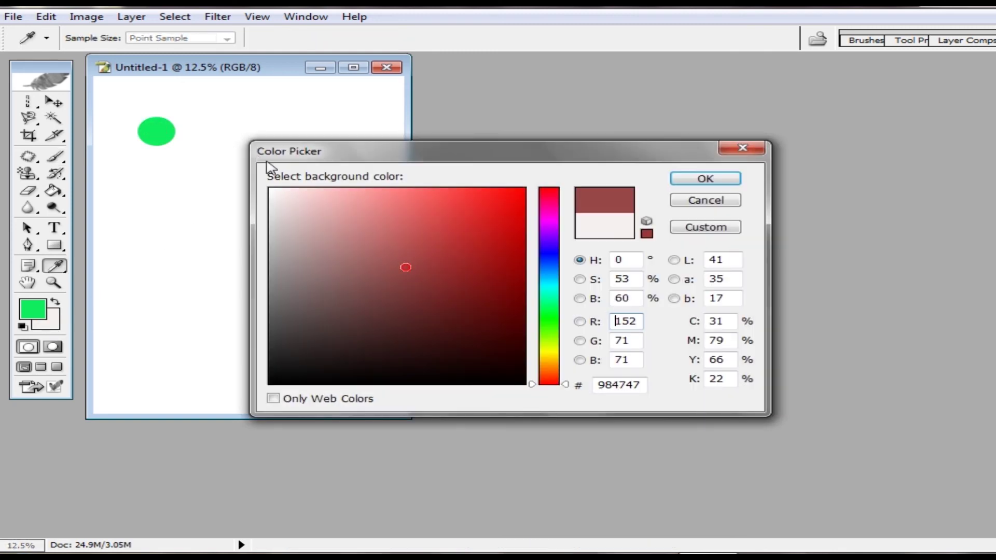
pyautogui.click(677, 178)
pyautogui.click(211, 128)
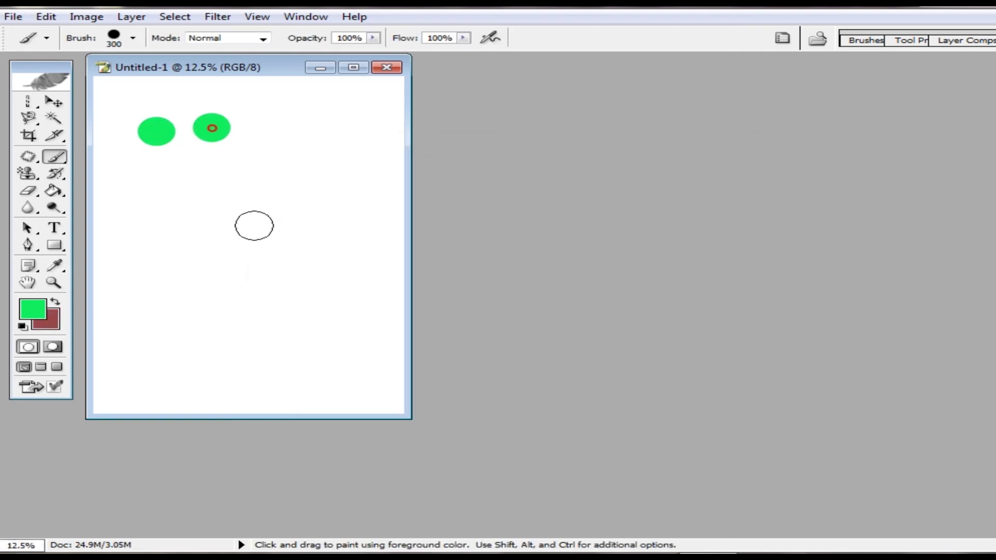
pyautogui.click(55, 302)
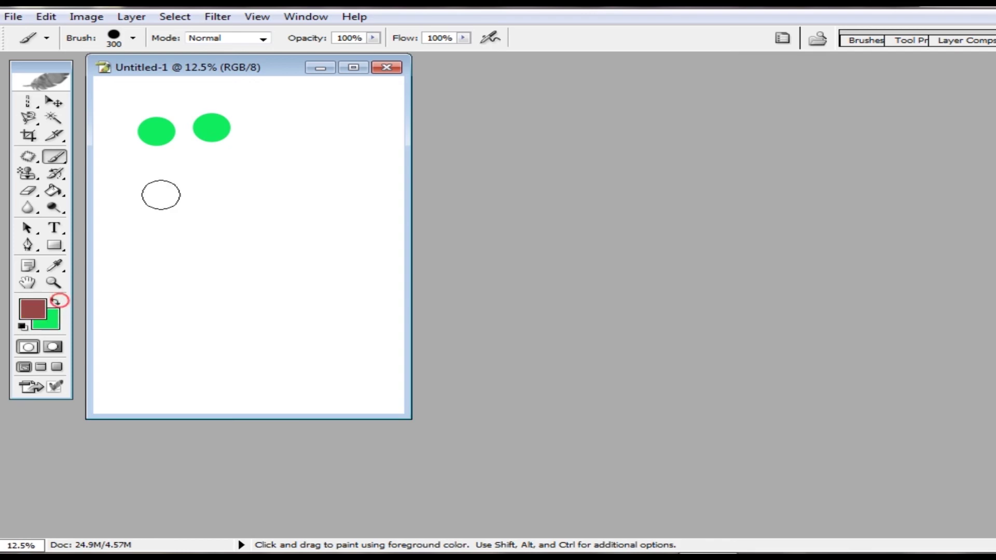
pyautogui.hotkey('ctrl', 'z')
pyautogui.click(153, 175)
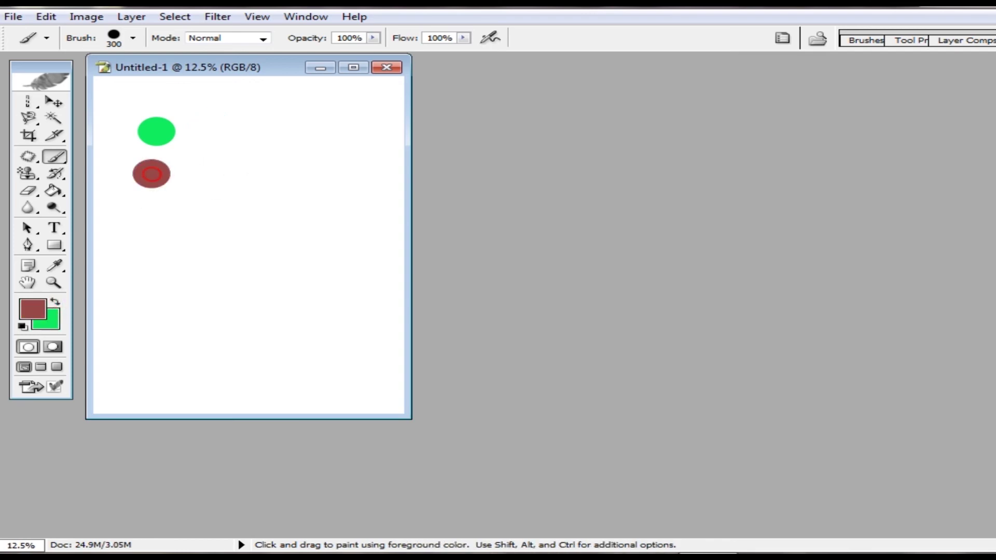
# - Choose a very dark green foreground and paint a third dot beside the others
pyautogui.click(33, 310)
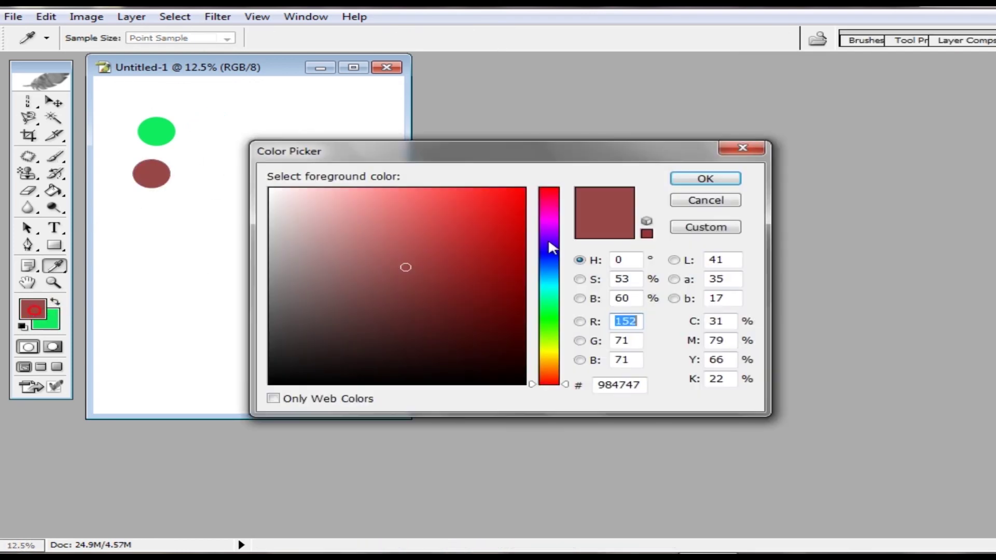
pyautogui.moveTo(502, 196); pyautogui.dragTo(507, 212)
pyautogui.click(545, 329)
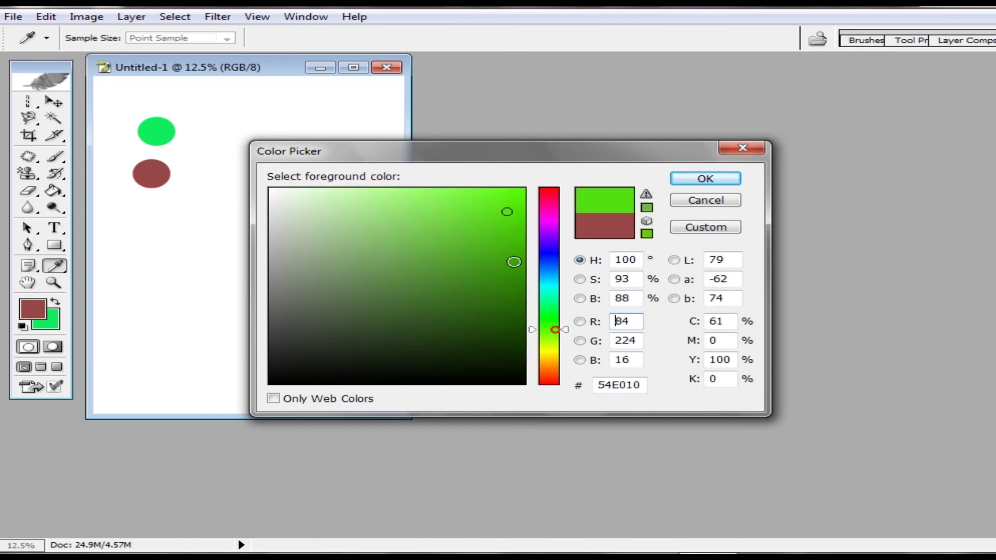
pyautogui.click(494, 358)
pyautogui.click(698, 182)
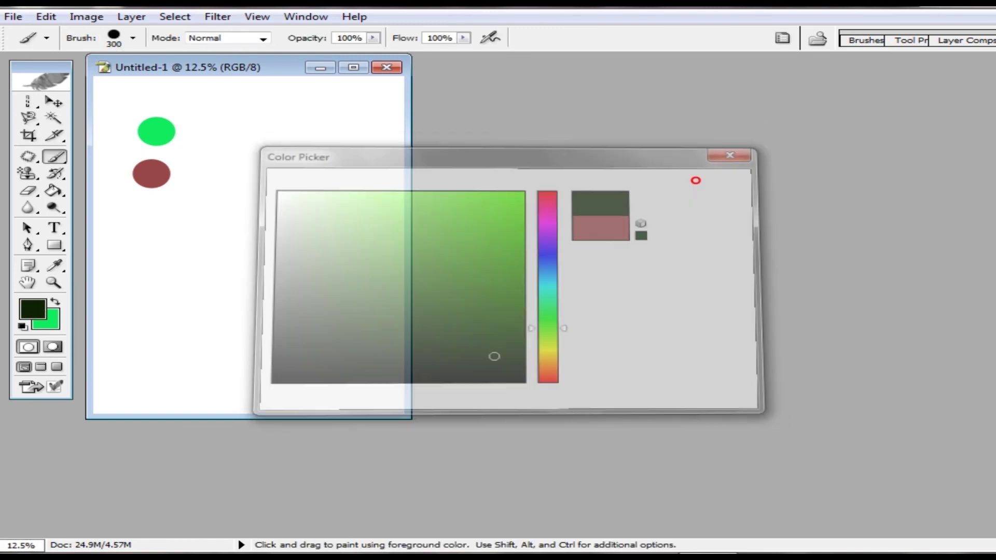
pyautogui.click(208, 154)
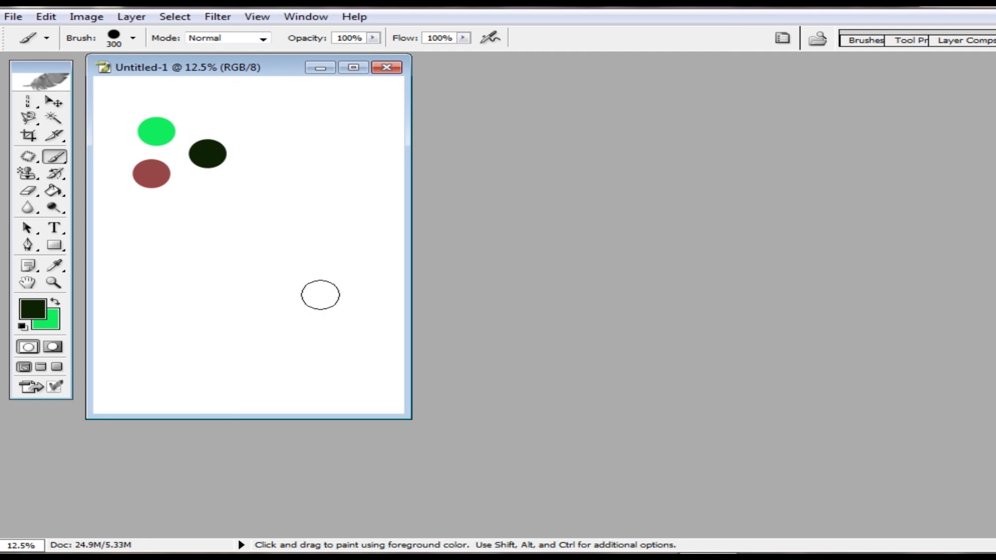
# - Crop around the three dots and define them as 'Pattern 1'
pyautogui.click(29, 135)
pyautogui.moveTo(125, 110)
pyautogui.mouseDown()
pyautogui.moveTo(231, 204)
pyautogui.moveTo(224, 197)
pyautogui.moveTo(269, 205)
pyautogui.moveTo(276, 195)
pyautogui.moveTo(291, 213)
pyautogui.moveTo(274, 205)
pyautogui.mouseUp()
pyautogui.press('Return')
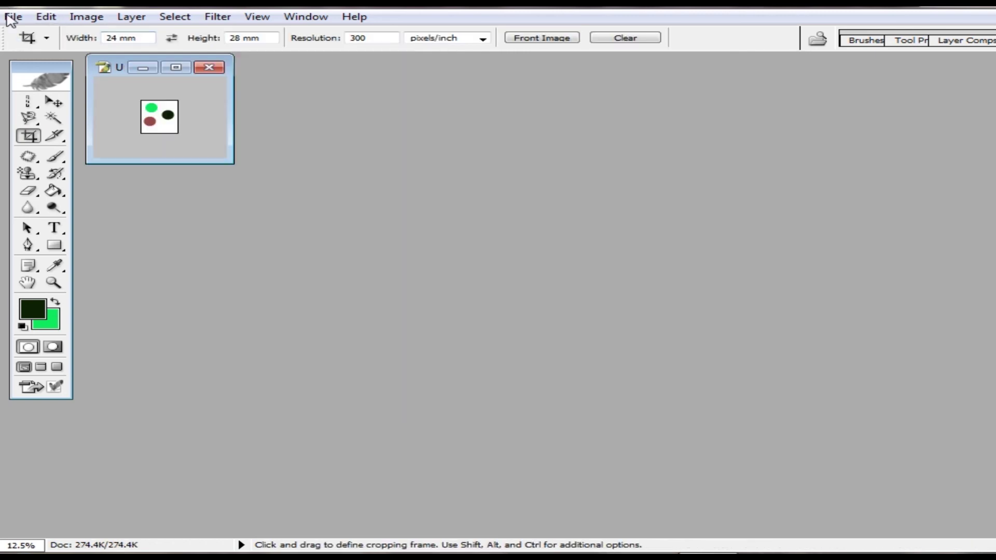
pyautogui.click(46, 17)
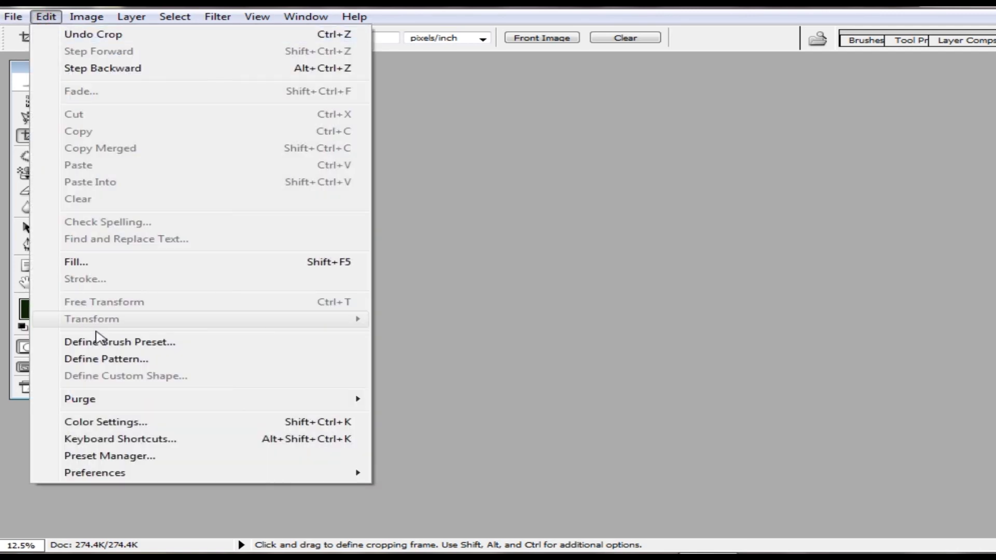
pyautogui.click(126, 360)
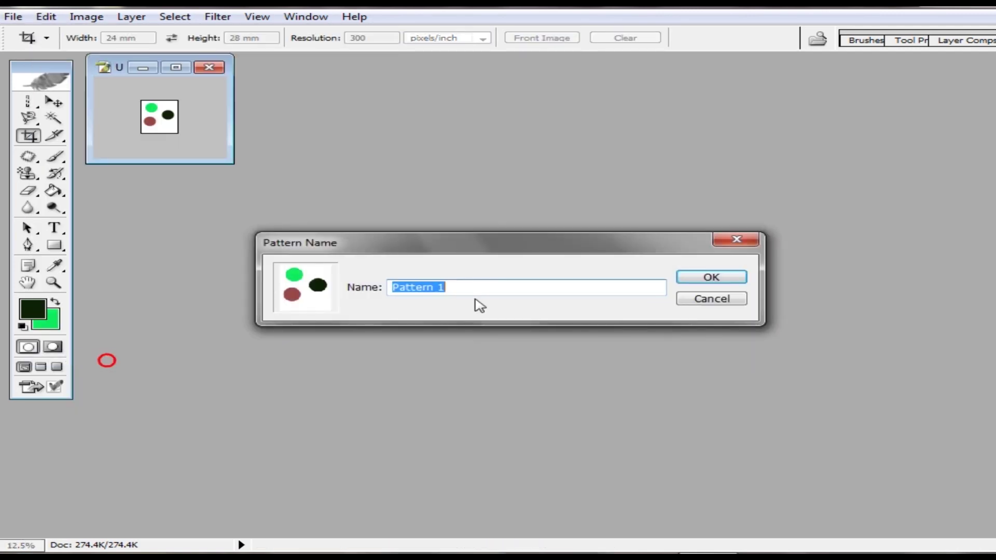
pyautogui.click(475, 294)
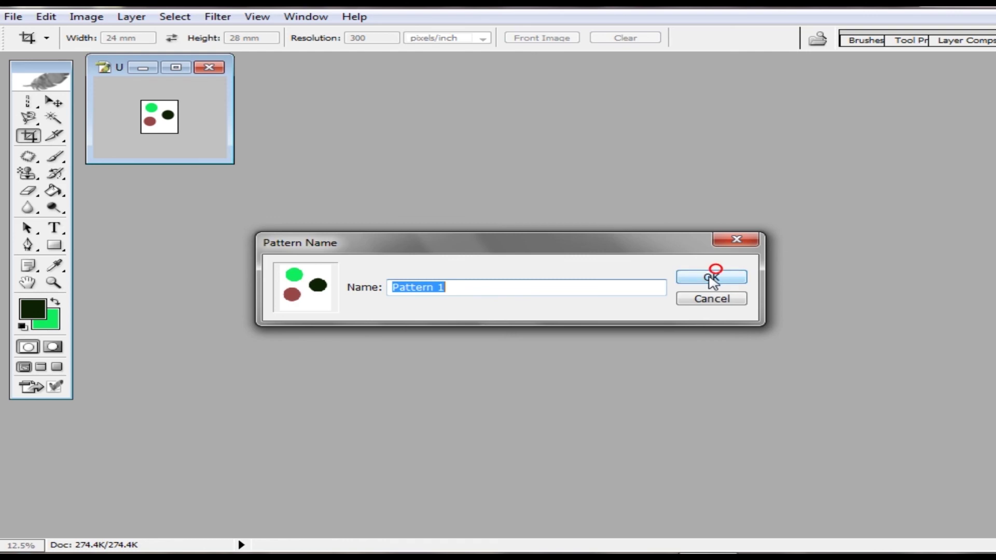
pyautogui.click(709, 278)
# - Close the dot document without saving
pyautogui.click(223, 68)
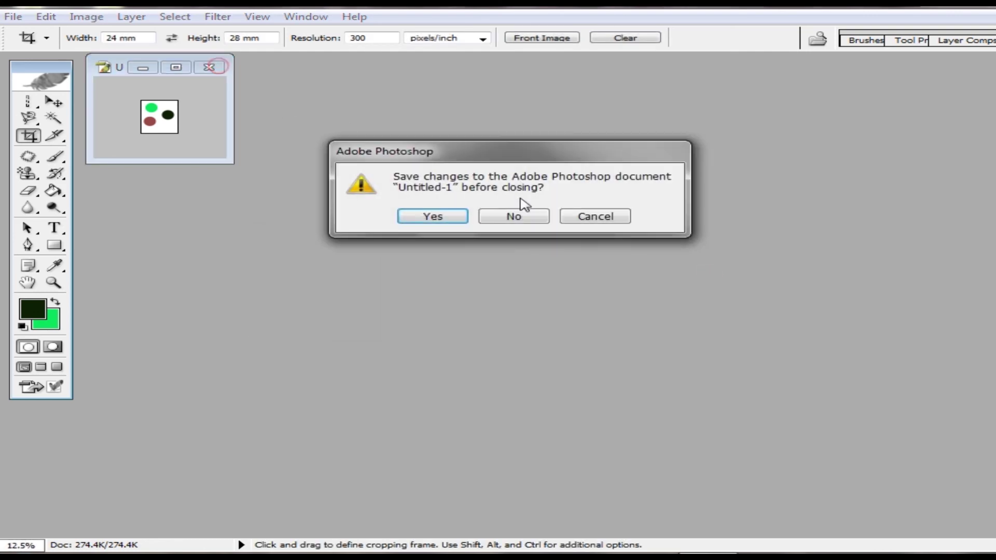
pyautogui.click(516, 214)
pyautogui.click(13, 16)
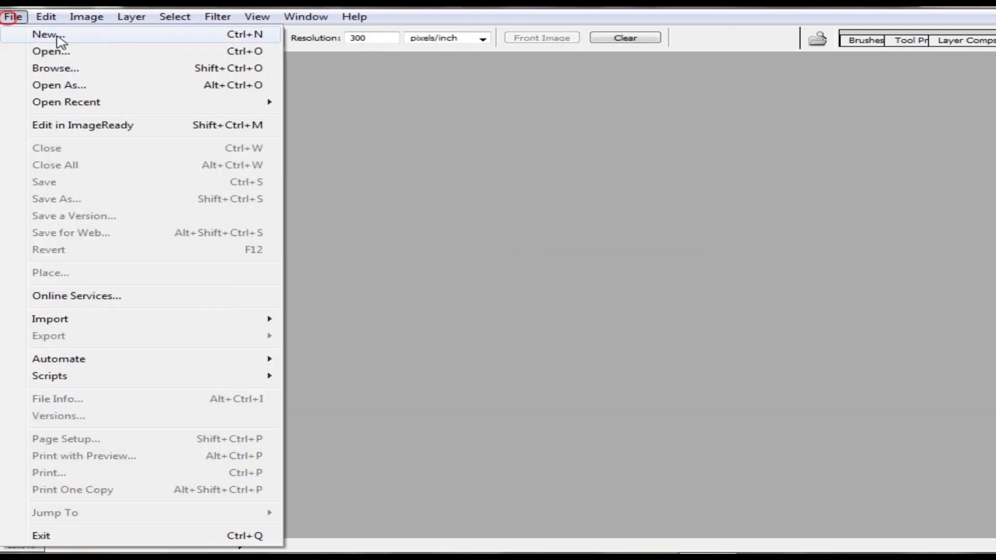
# - Create a maximized A4 page and paint the polka-dot pattern with the Pattern Stamp at brush 1100
pyautogui.click(52, 34)
pyautogui.click(702, 196)
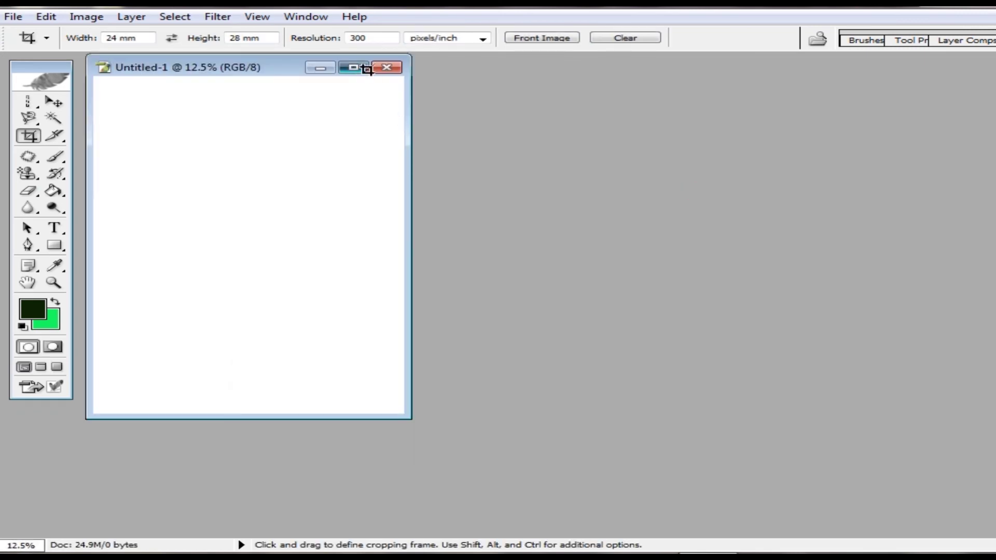
pyautogui.click(353, 68)
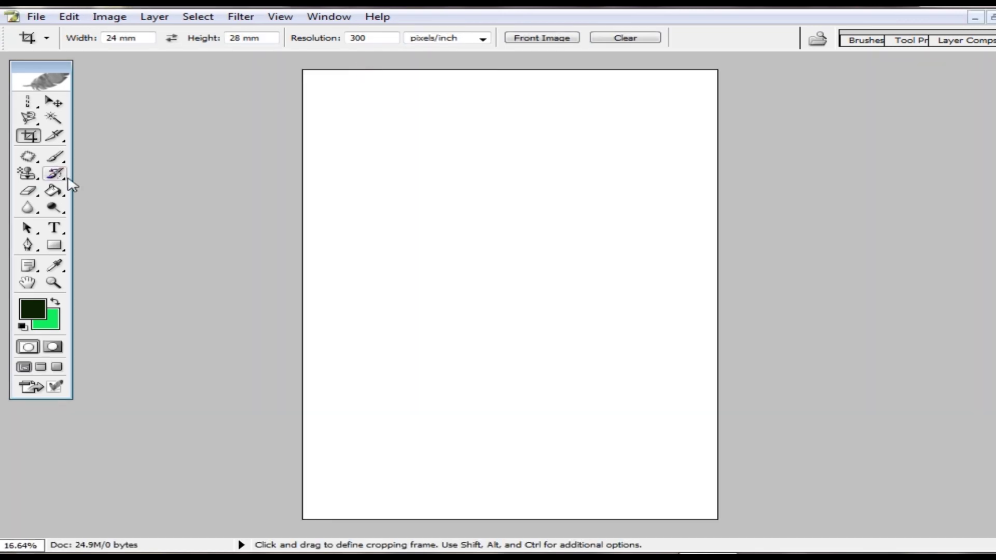
pyautogui.click(27, 174)
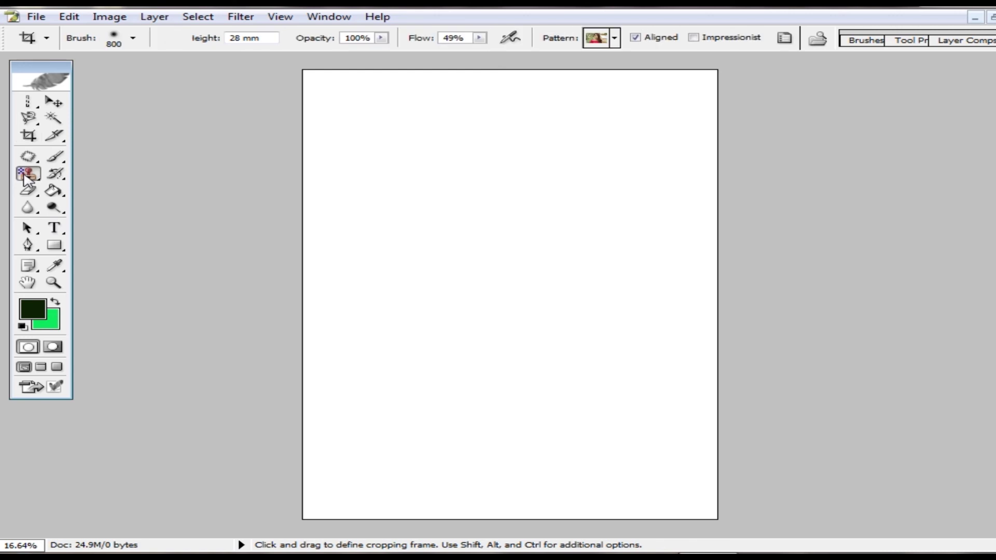
pyautogui.click(615, 40)
pyautogui.doubleClick(534, 120)
pyautogui.press(']')
pyautogui.press(']')
pyautogui.press(']')
pyautogui.moveTo(409, 171)
pyautogui.mouseDown()
pyautogui.moveTo(651, 234)
pyautogui.moveTo(359, 426)
pyautogui.moveTo(533, 472)
pyautogui.moveTo(640, 405)
pyautogui.moveTo(640, 147)
pyautogui.moveTo(694, 433)
pyautogui.moveTo(605, 433)
pyautogui.moveTo(345, 223)
pyautogui.moveTo(481, 402)
pyautogui.mouseUp()
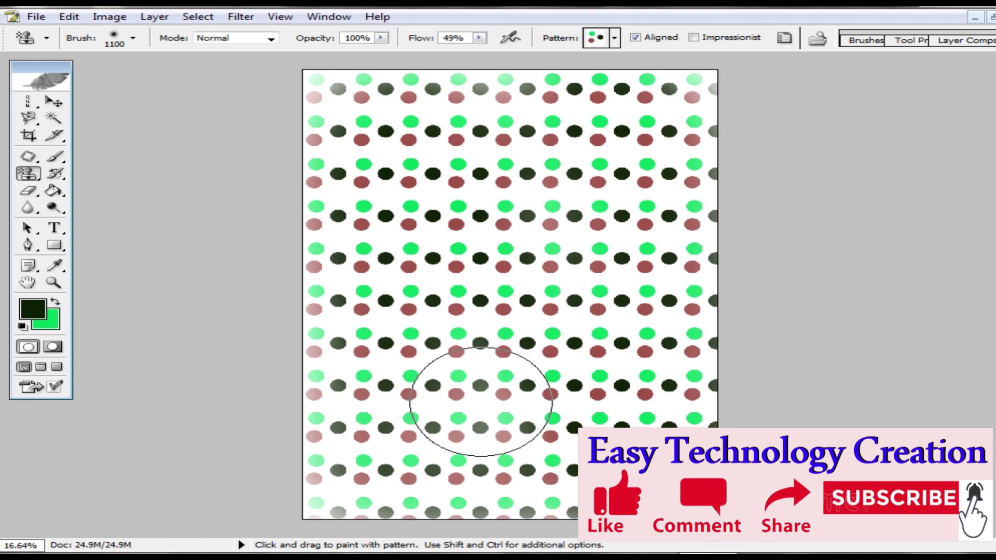
# - Cover the rest of the page with the dot pattern at 43% opacity, then close it
pyautogui.moveTo(400, 122); pyautogui.dragTo(579, 114)
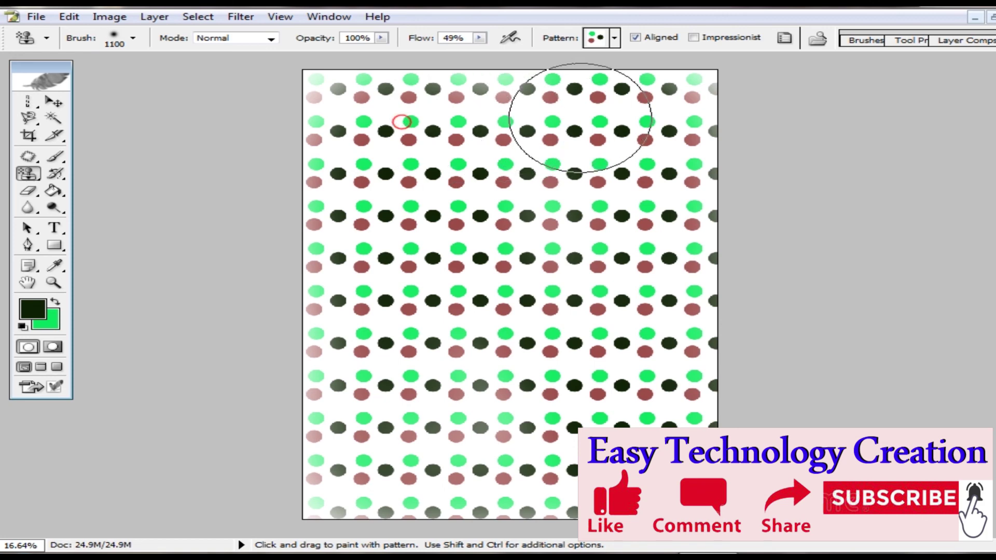
pyautogui.click(605, 140)
pyautogui.click(644, 153)
pyautogui.click(660, 132)
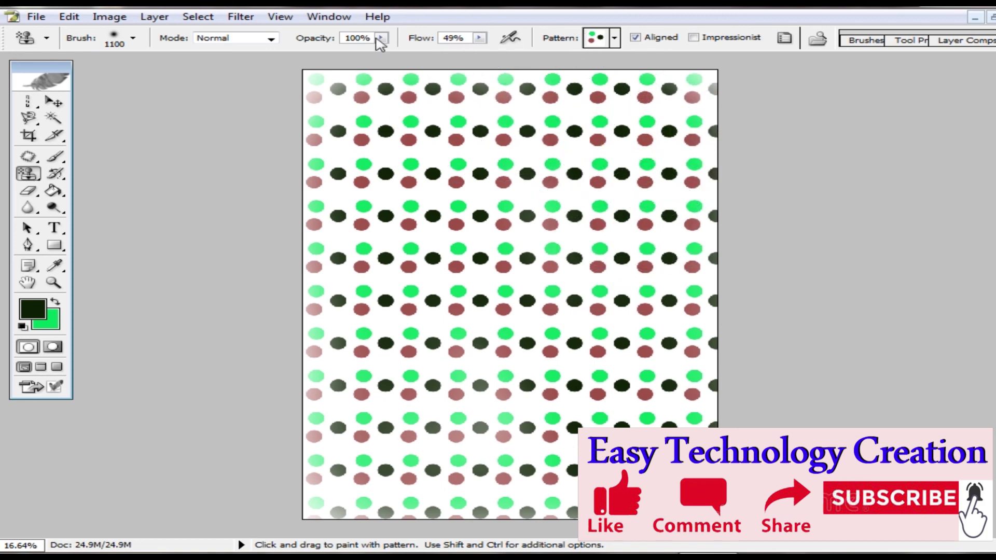
pyautogui.moveTo(383, 44); pyautogui.dragTo(340, 53)
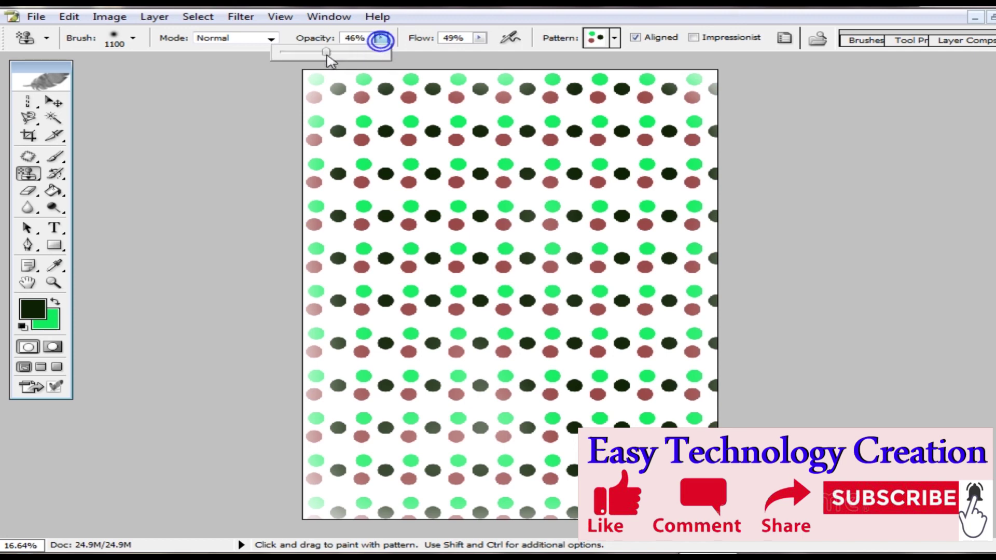
pyautogui.moveTo(411, 190); pyautogui.dragTo(412, 260)
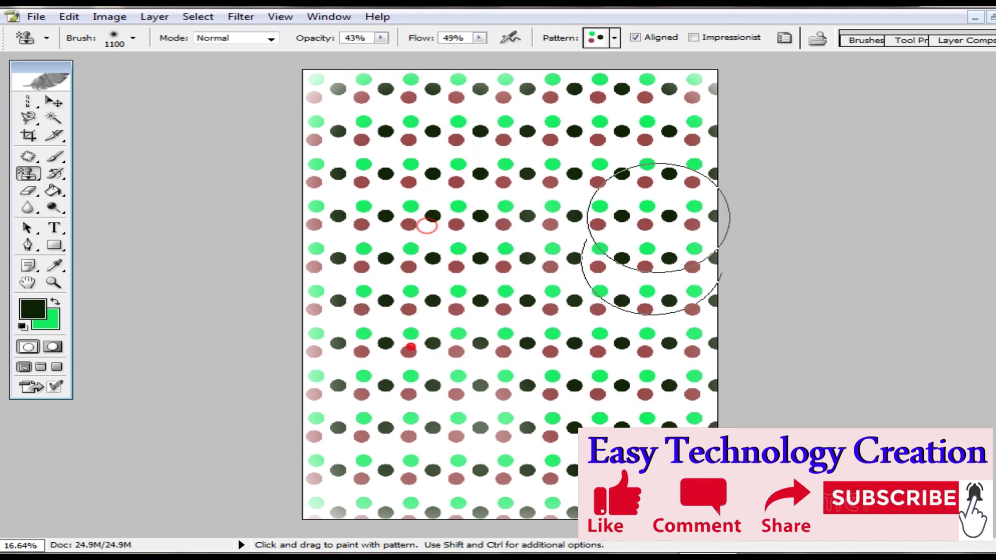
pyautogui.moveTo(608, 228); pyautogui.dragTo(387, 167)
pyautogui.click(322, 101)
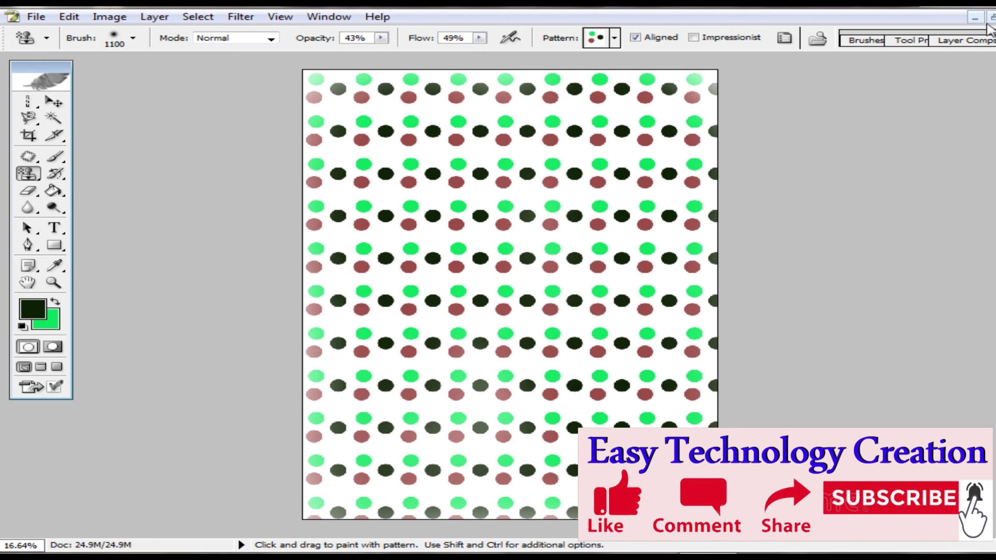
pyautogui.hotkey('ctrl', 'w')
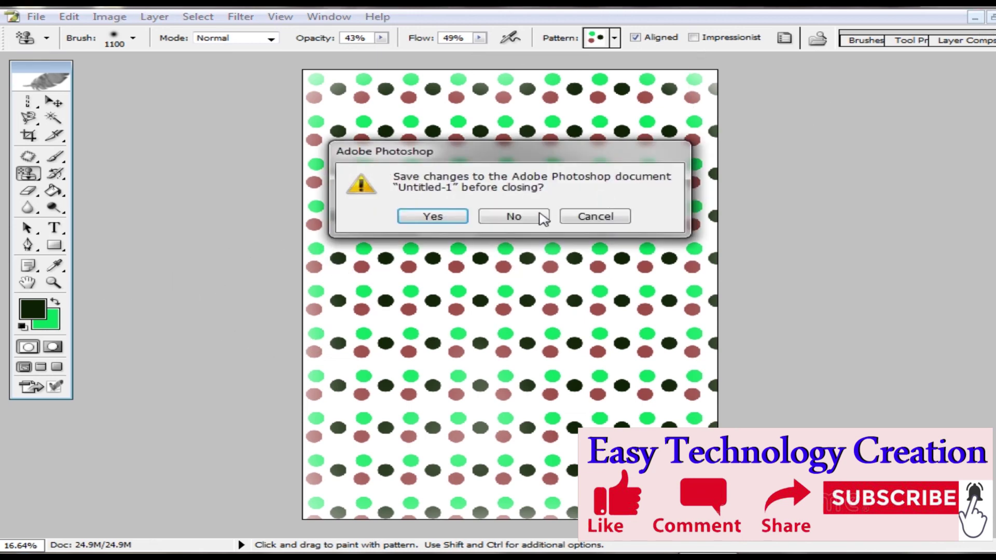
# - Discard the polka-dot page and open the forehead skin close-up from the Desktop
pyautogui.click(537, 215)
pyautogui.doubleClick(430, 293)
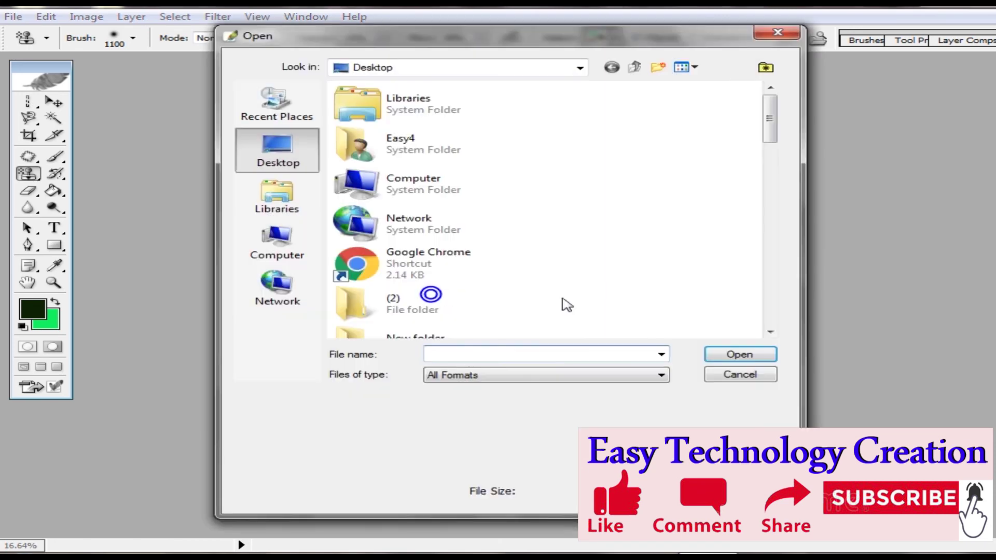
pyautogui.scroll(-2, 773, 234)
pyautogui.scroll(-5, 772, 234)
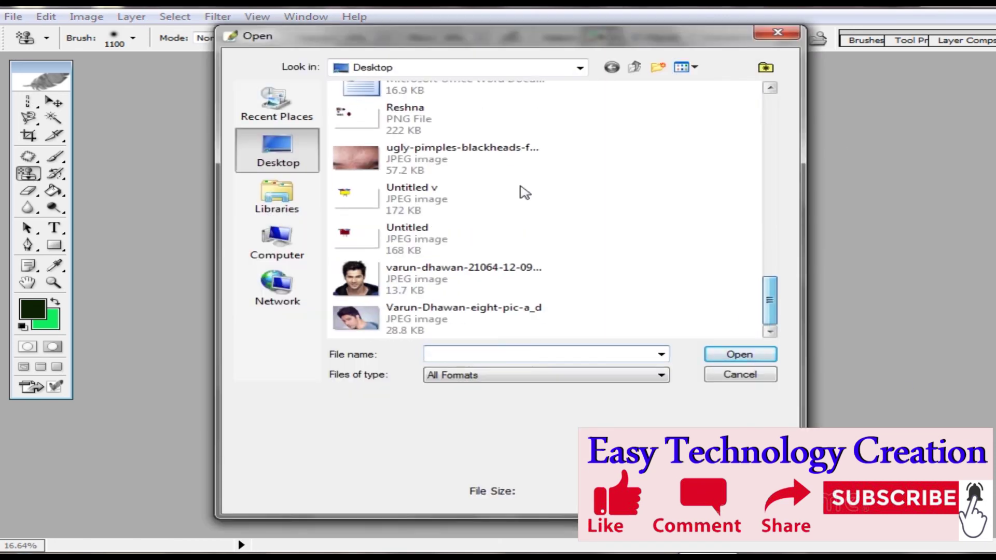
pyautogui.doubleClick(474, 171)
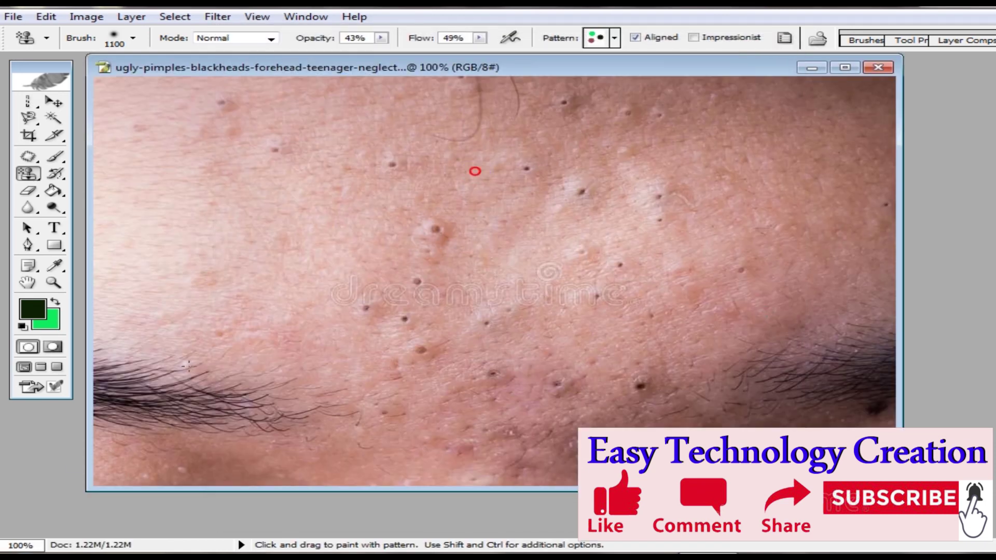